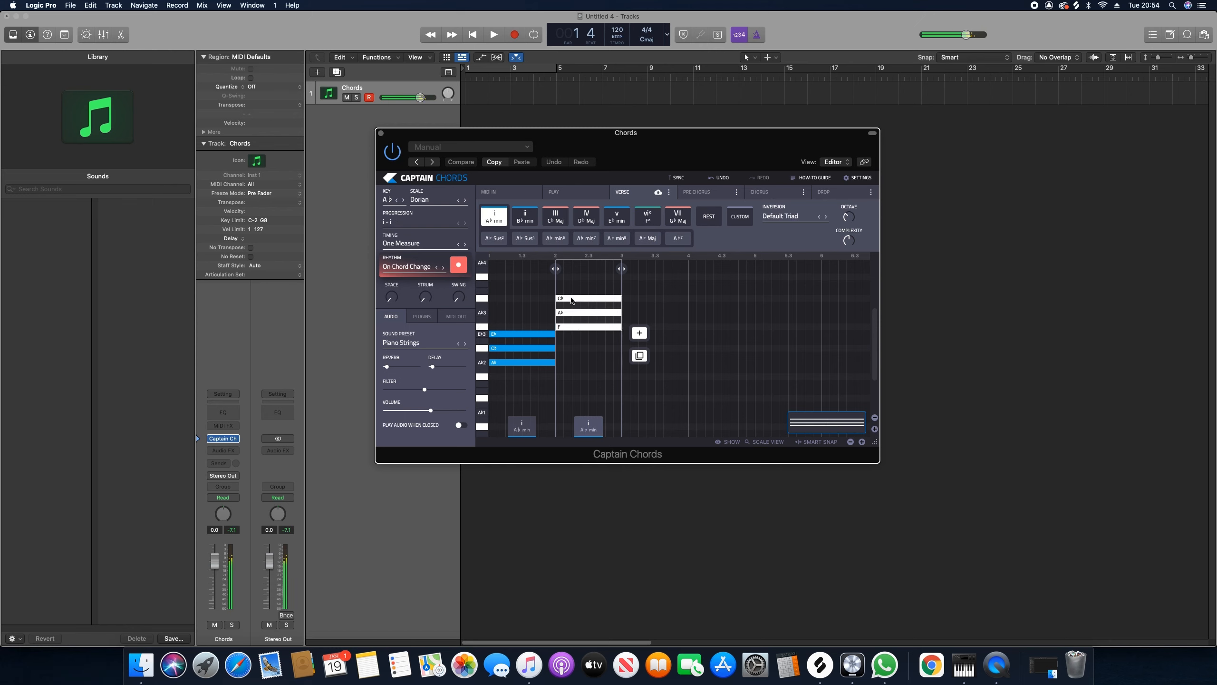
- Move the second chord's notes down so it becomes III (C♭ Maj), and play back the two-chord progression
key("space")
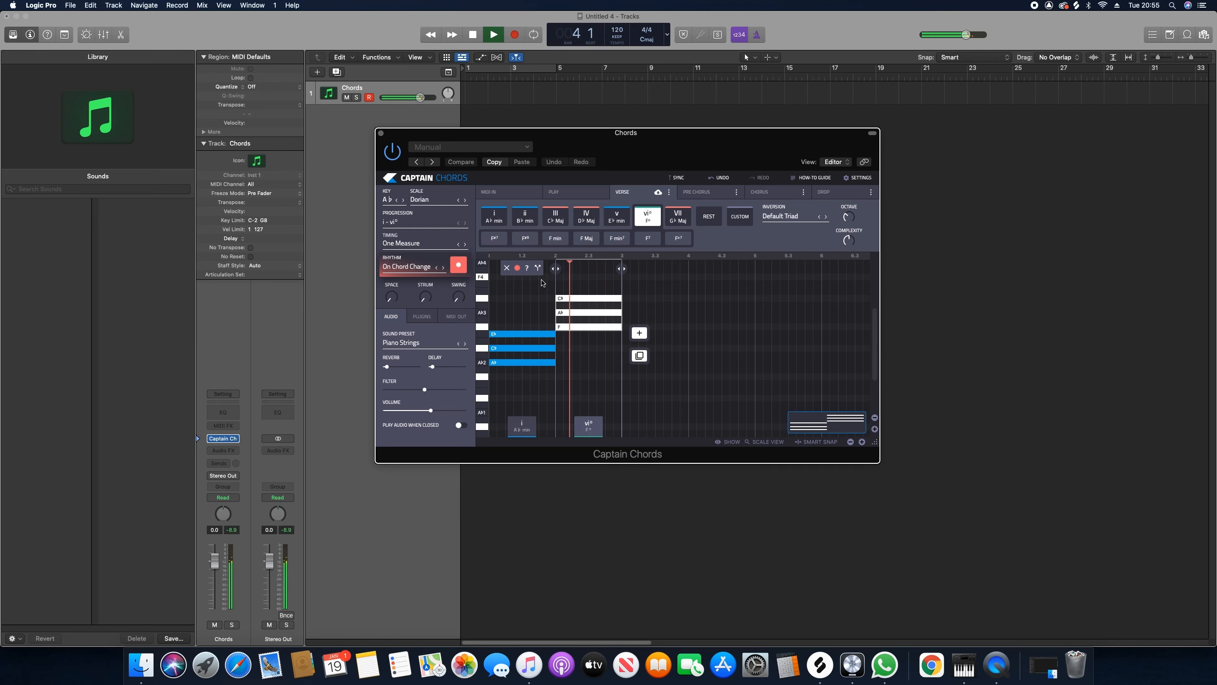
key("space")
left_click_drag(580, 298, 581, 320)
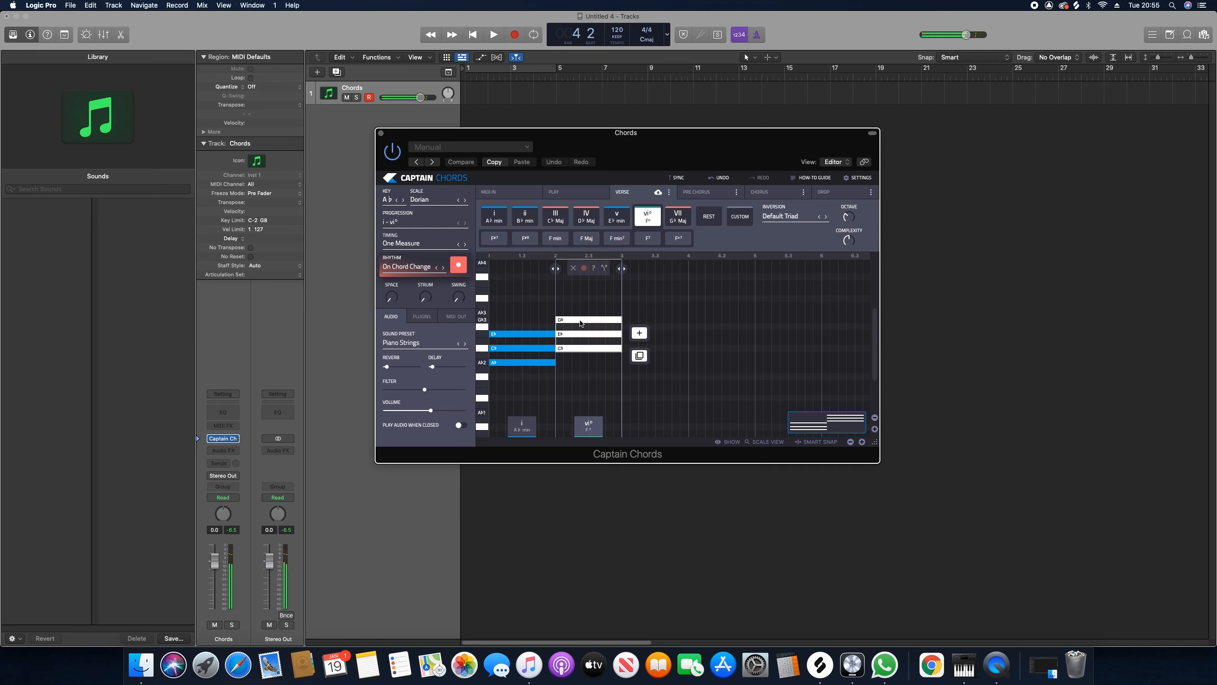
left_click(499, 260)
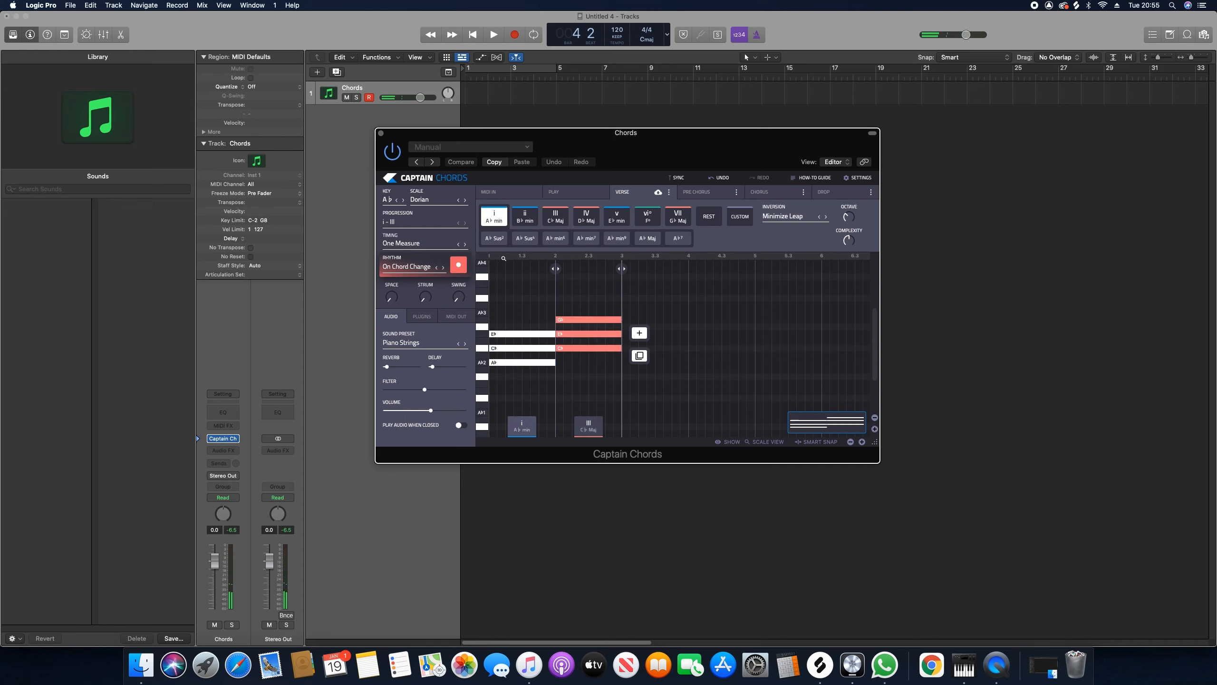
key("space")
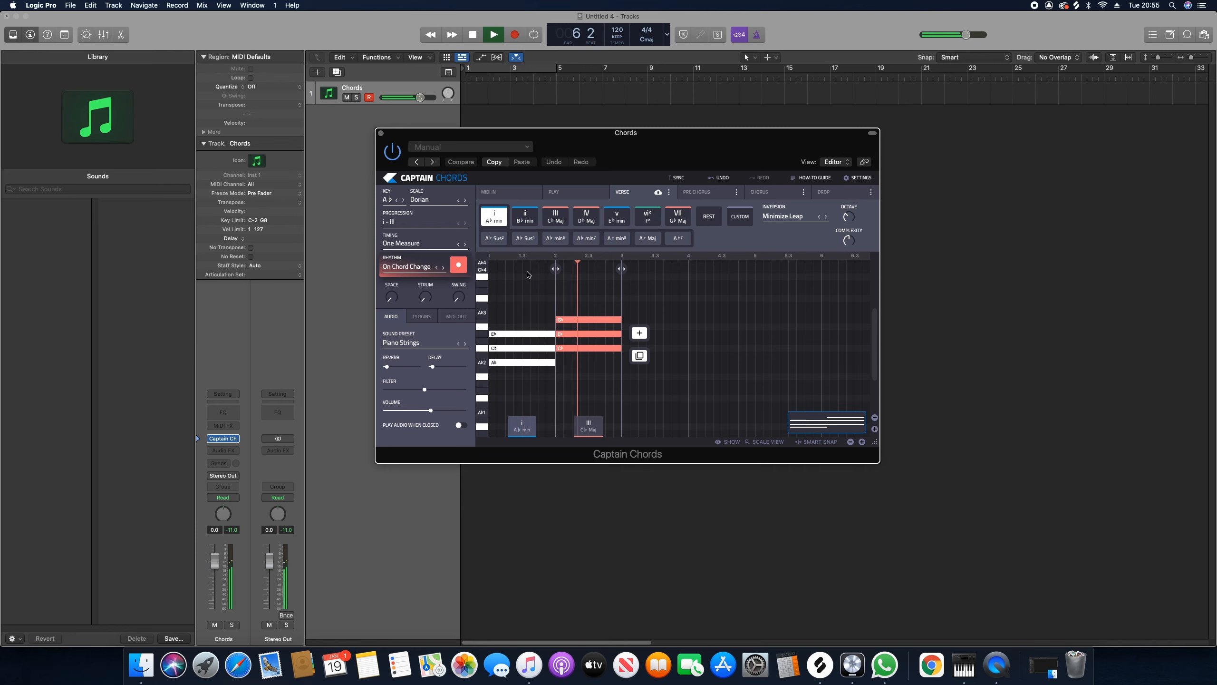
key("space")
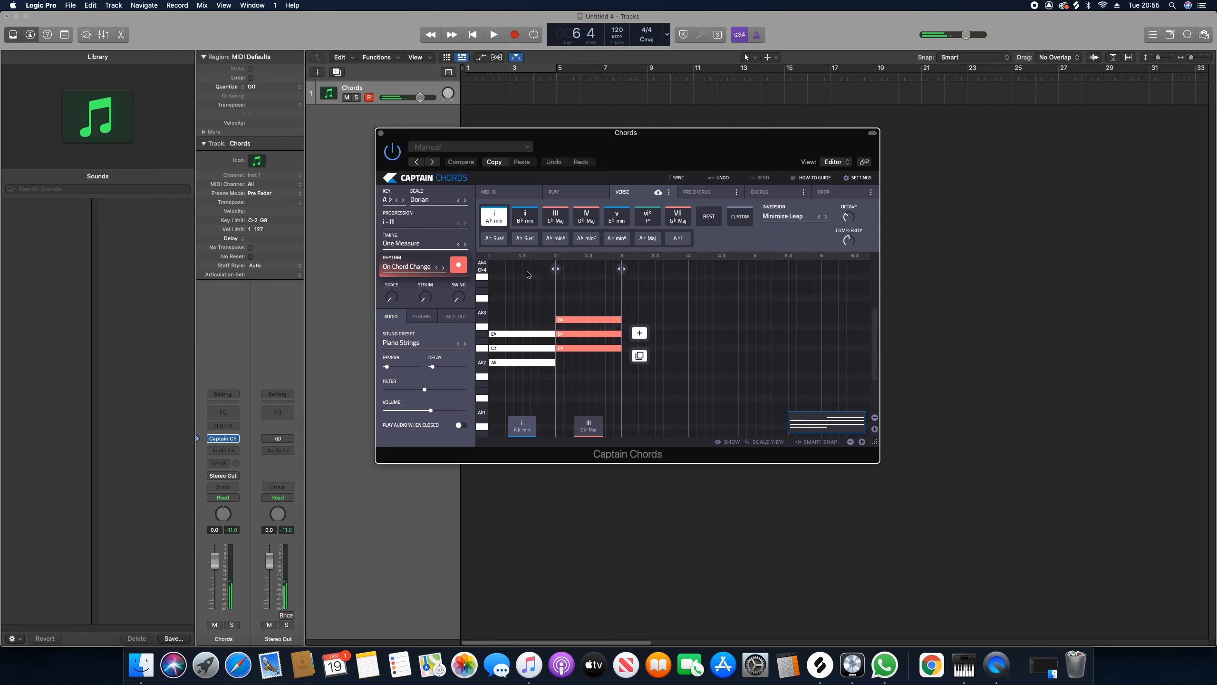
- Add a third chord to the verse, play it back, and set it to v (E♭ min)
left_click(640, 334)
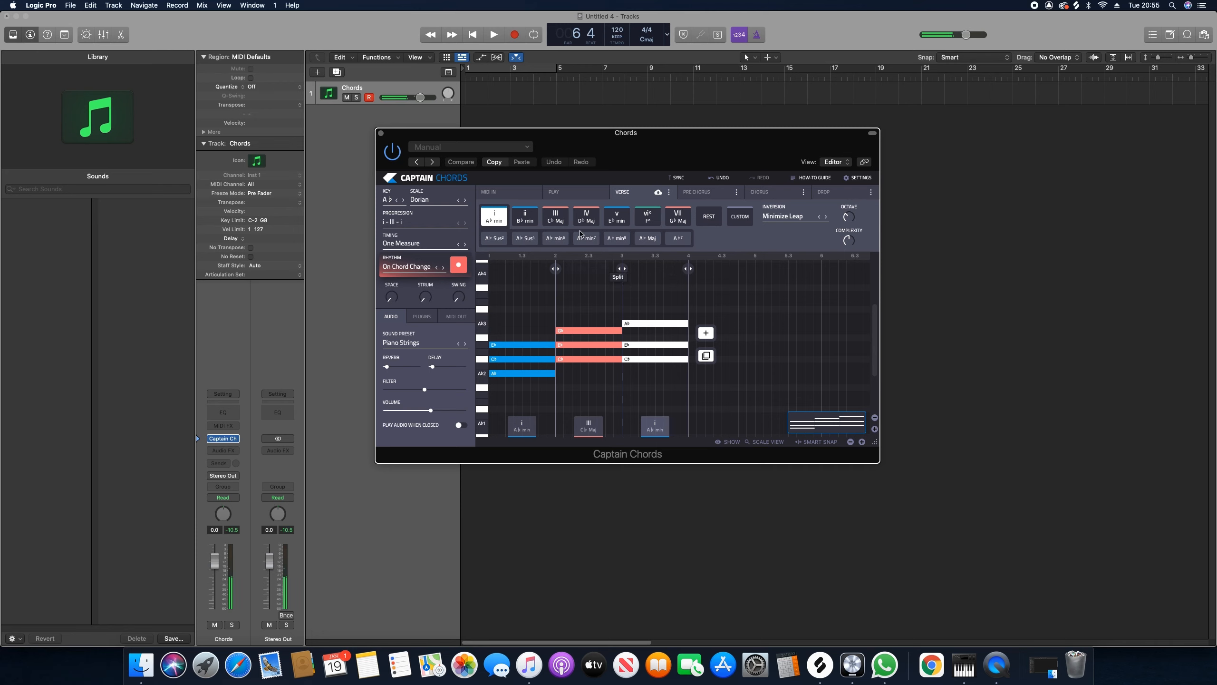
left_click(612, 220)
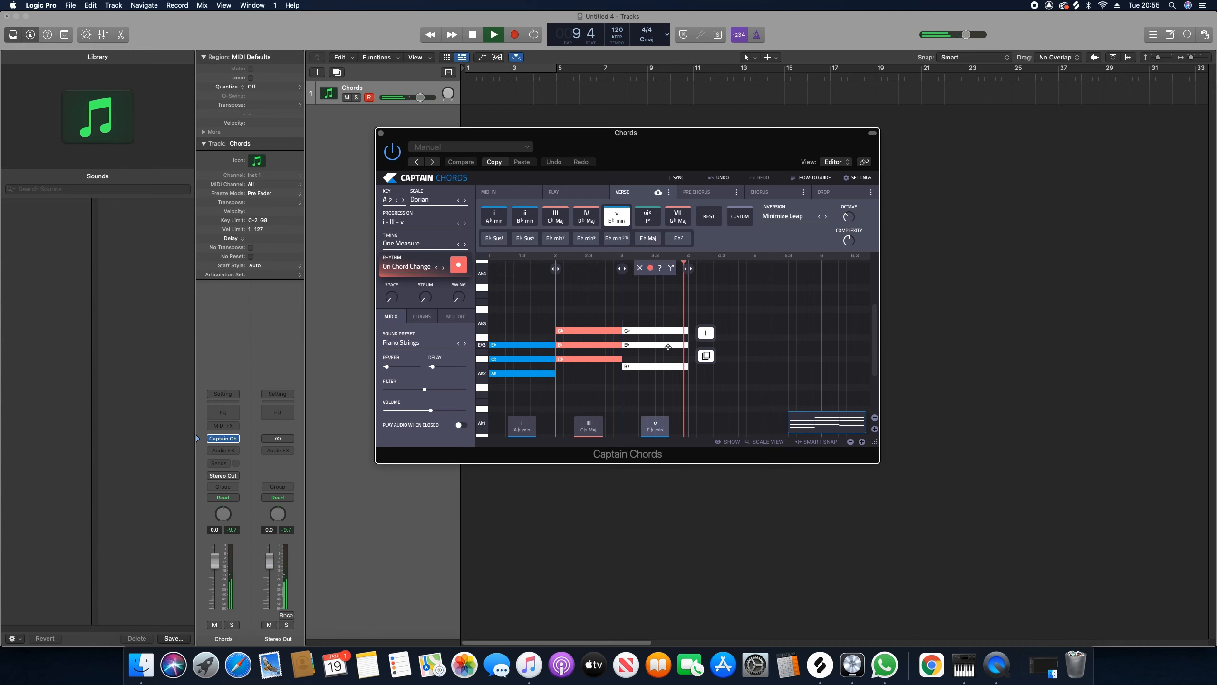
key("space")
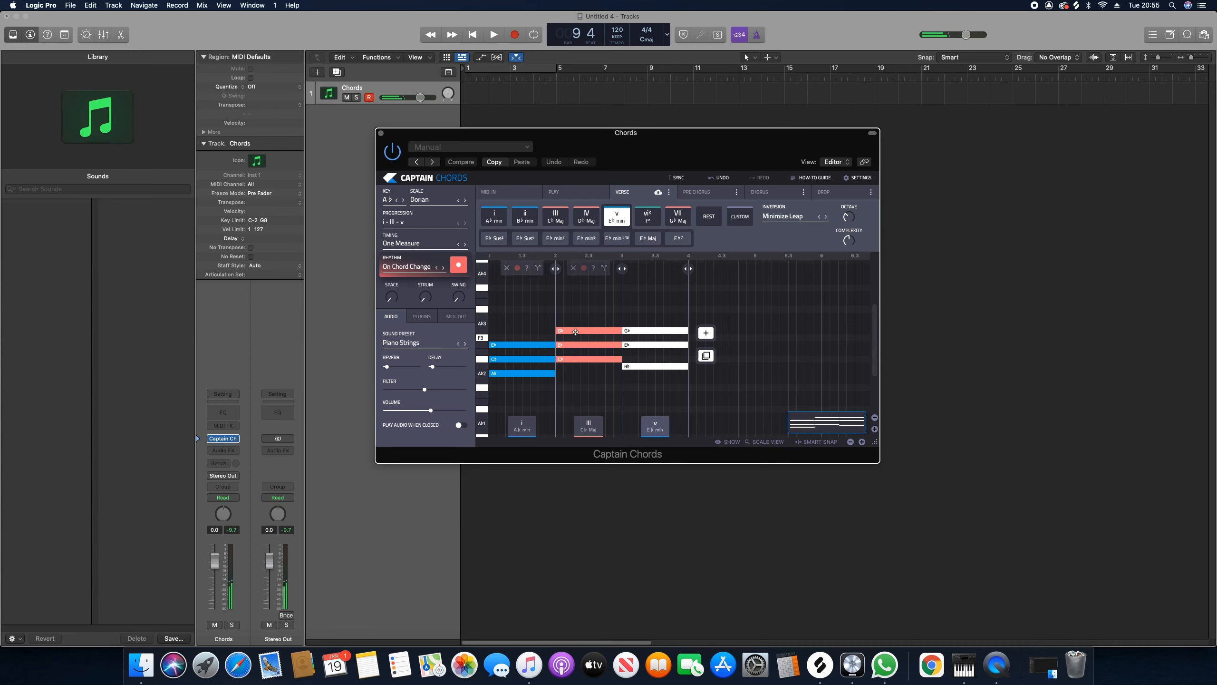
left_click(648, 217)
left_click(623, 221)
- Add a fourth chord, set it to ii (B♭ min), and play back the full progression
left_click(706, 333)
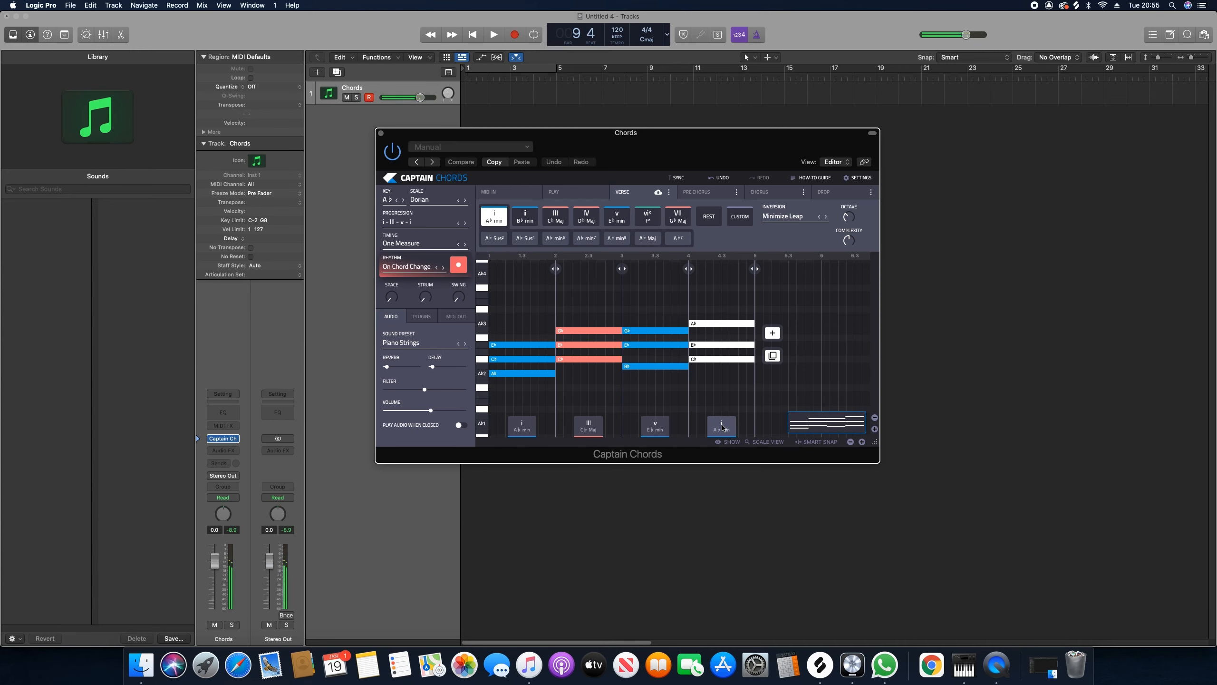
left_click(557, 221)
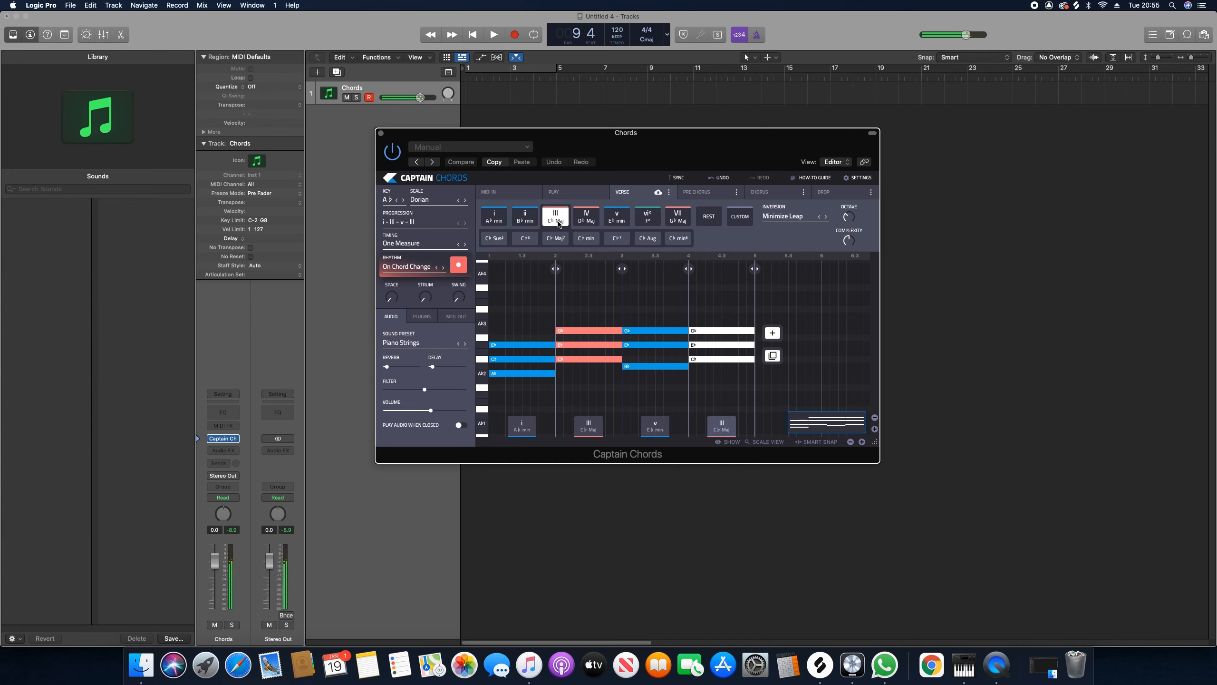
left_click(519, 223)
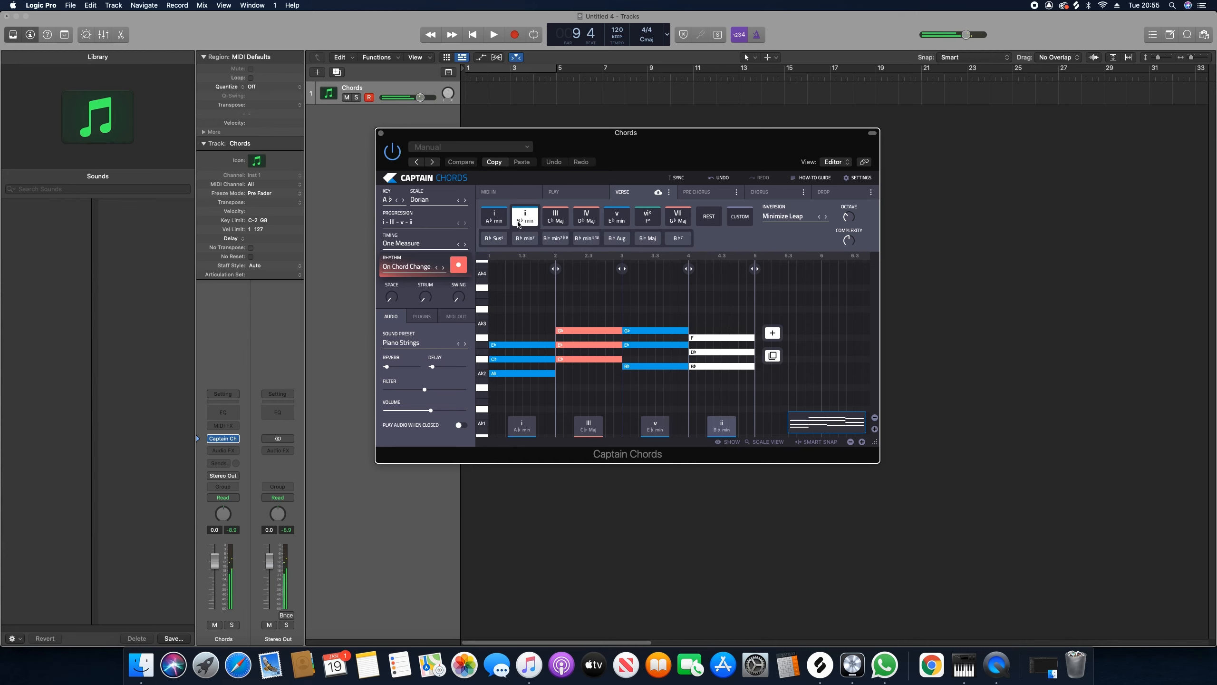
key("space")
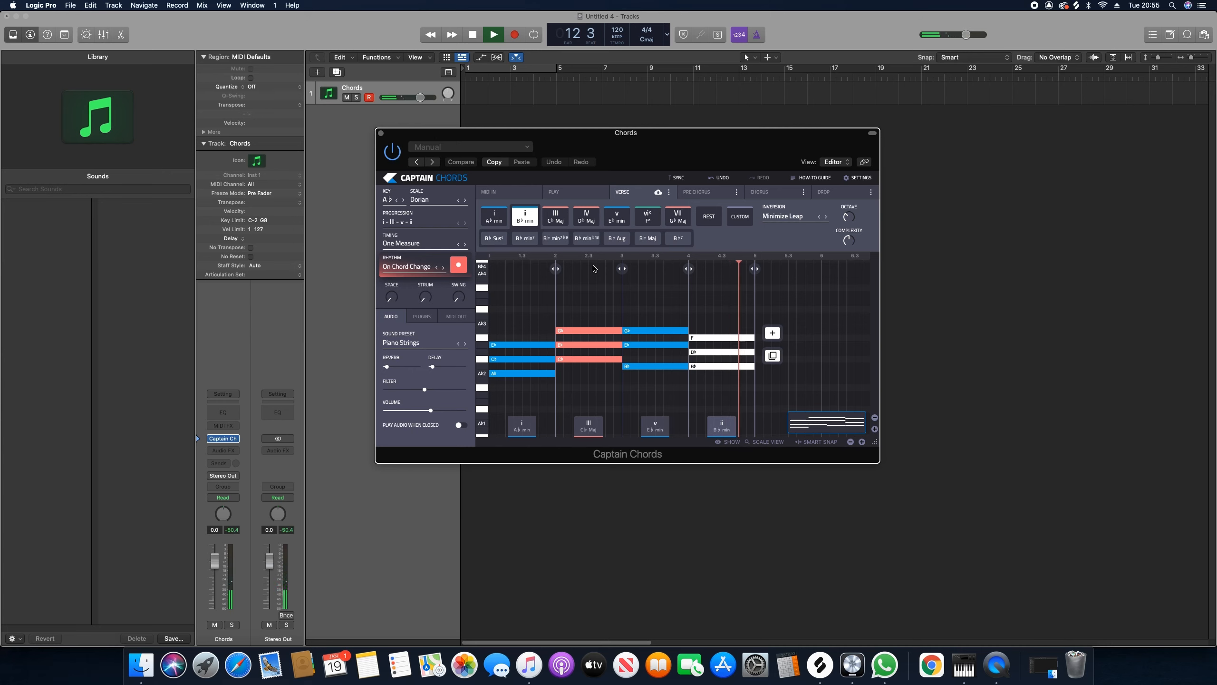
mouse_move(594, 269)
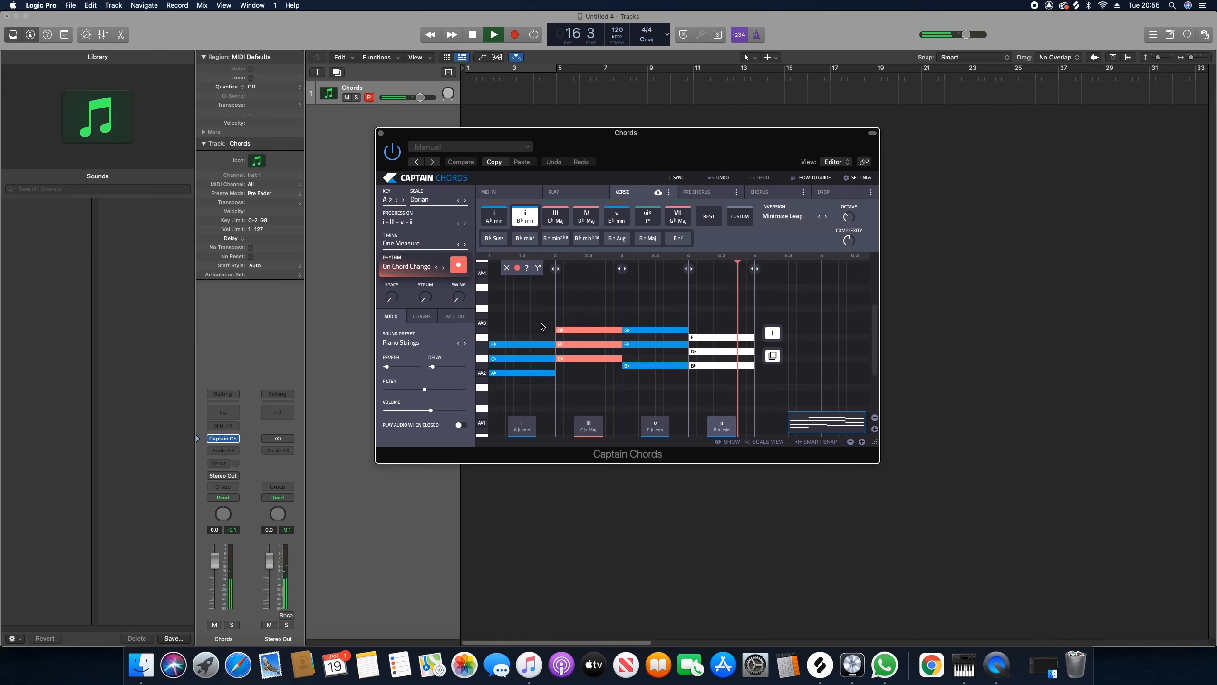
key("space")
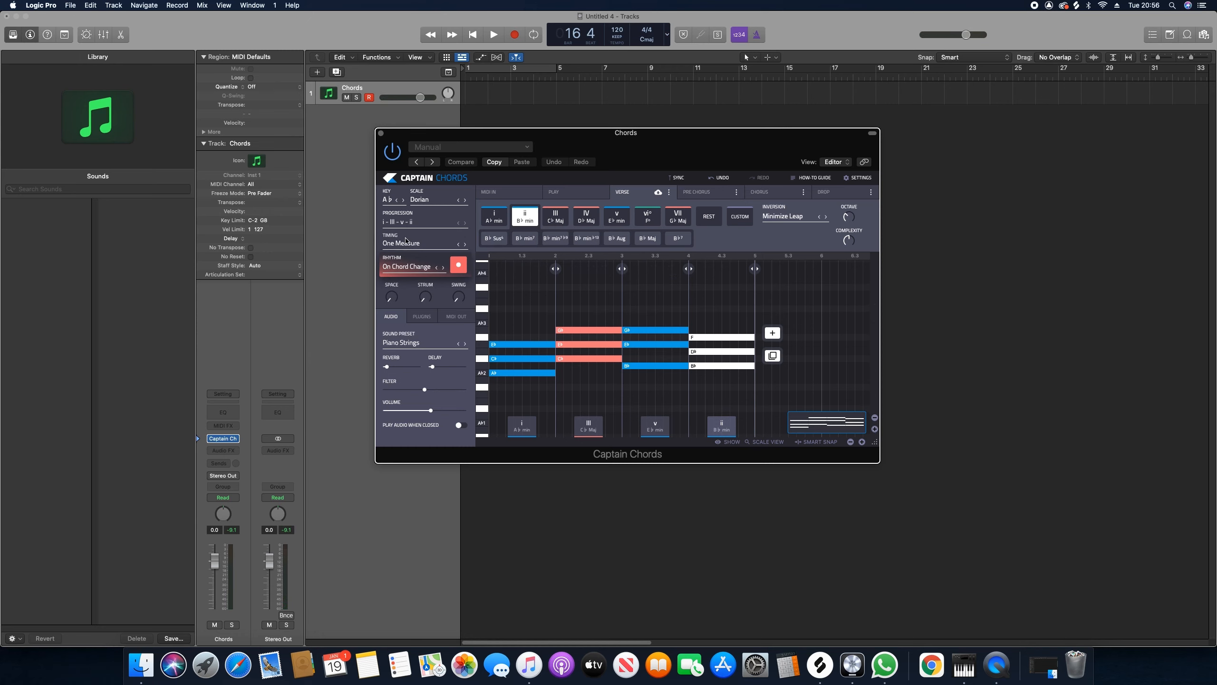
- Look through the preset chord progressions while keeping the current one
left_click(415, 223)
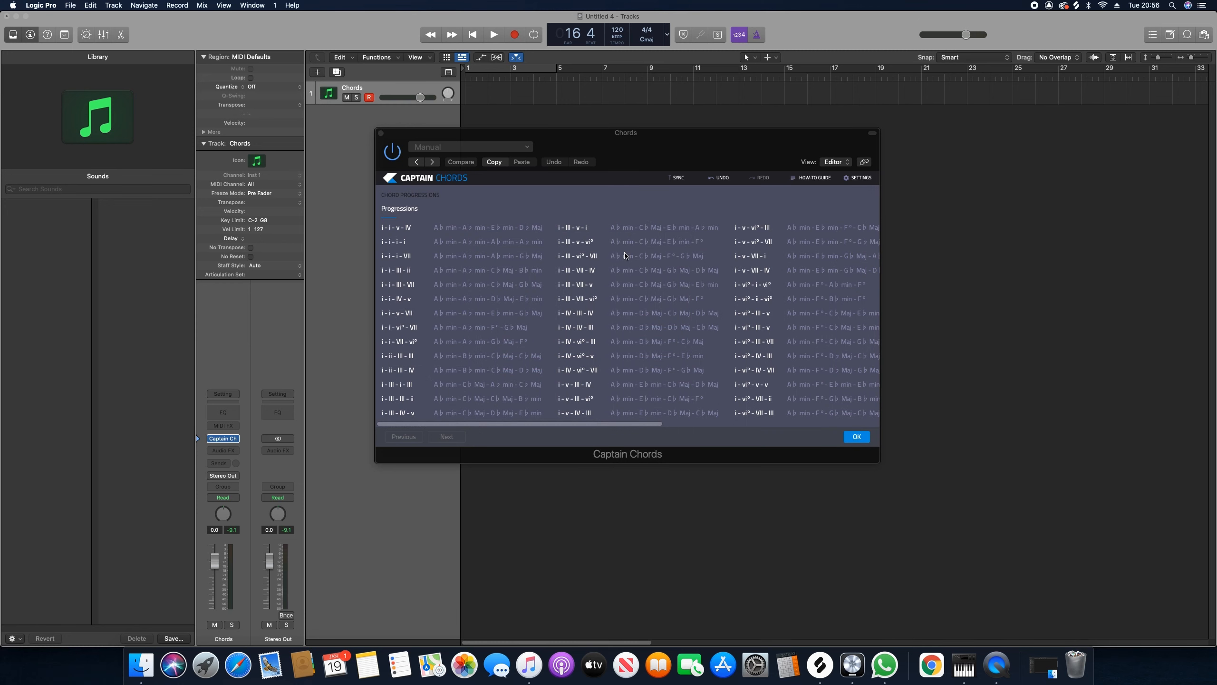
left_click_drag(612, 424, 488, 419)
left_click(857, 438)
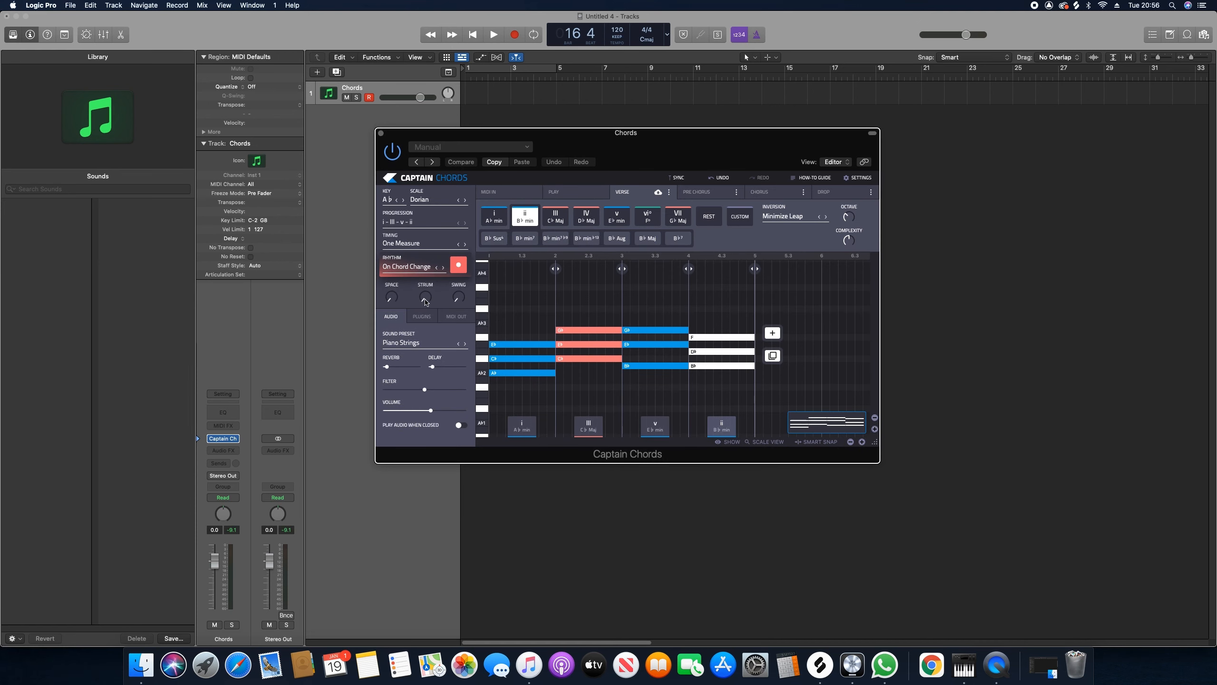
- Increase the Strum amount so the chord notes start slightly staggered, and play back the progression
mouse_move(425, 301)
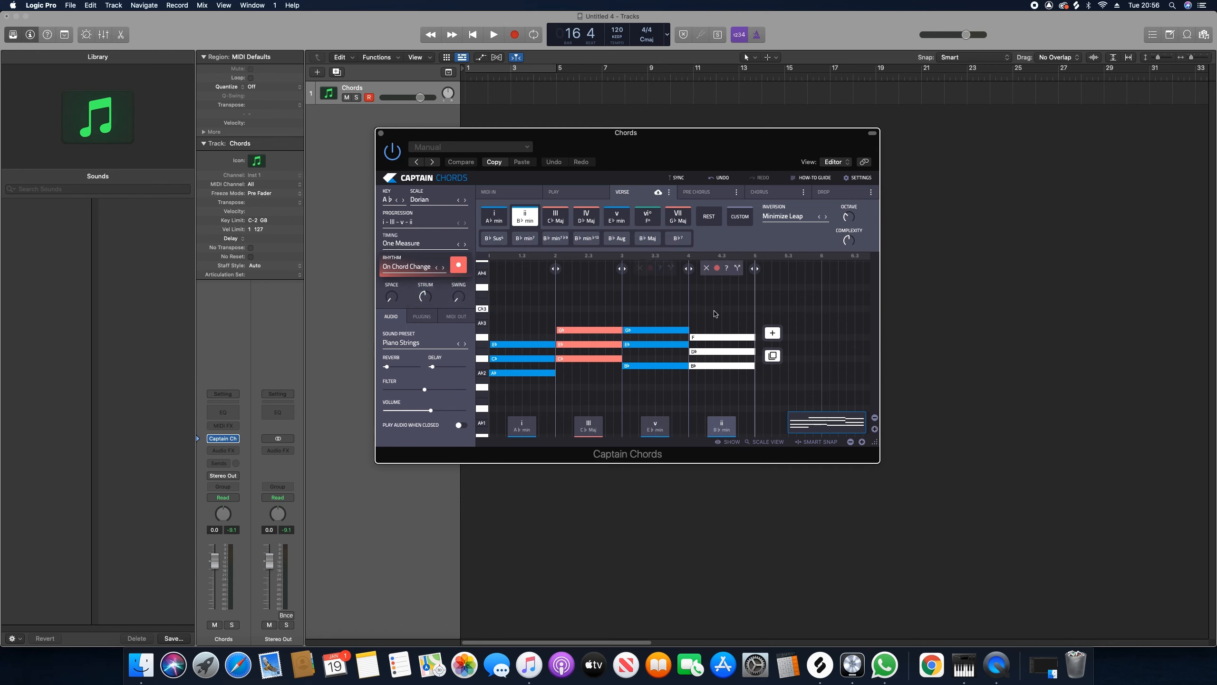
left_click(862, 441)
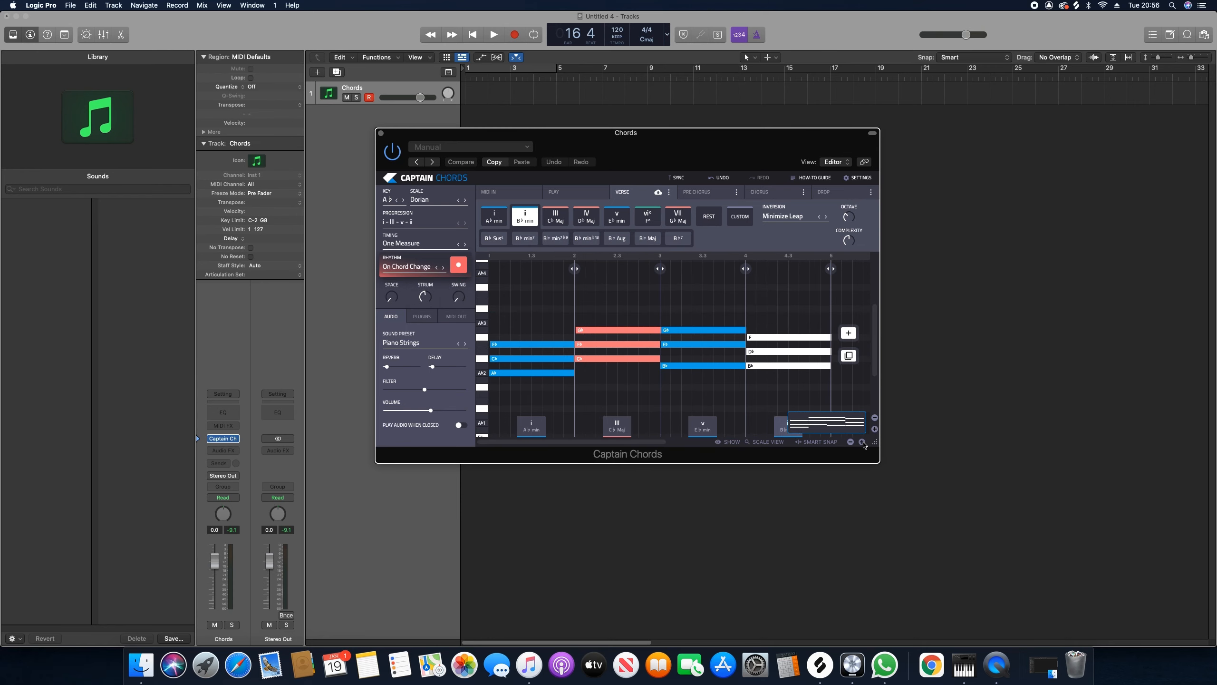
left_click(863, 442)
left_click(862, 442)
left_click(862, 442)
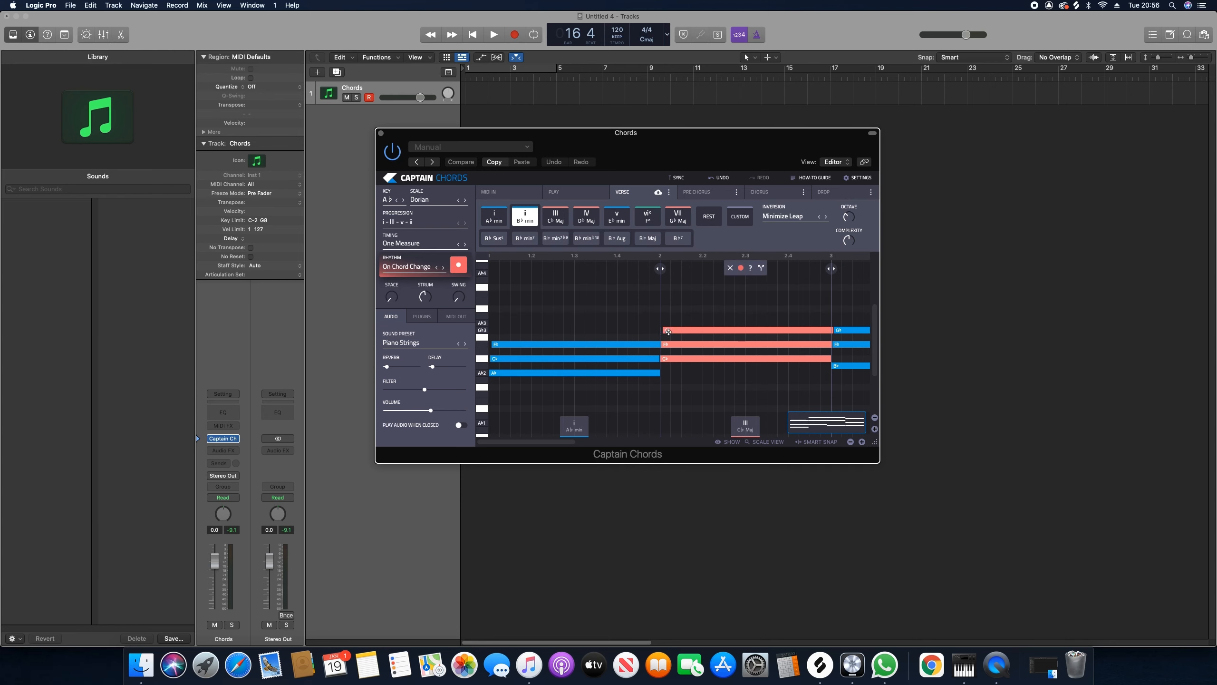
key("space")
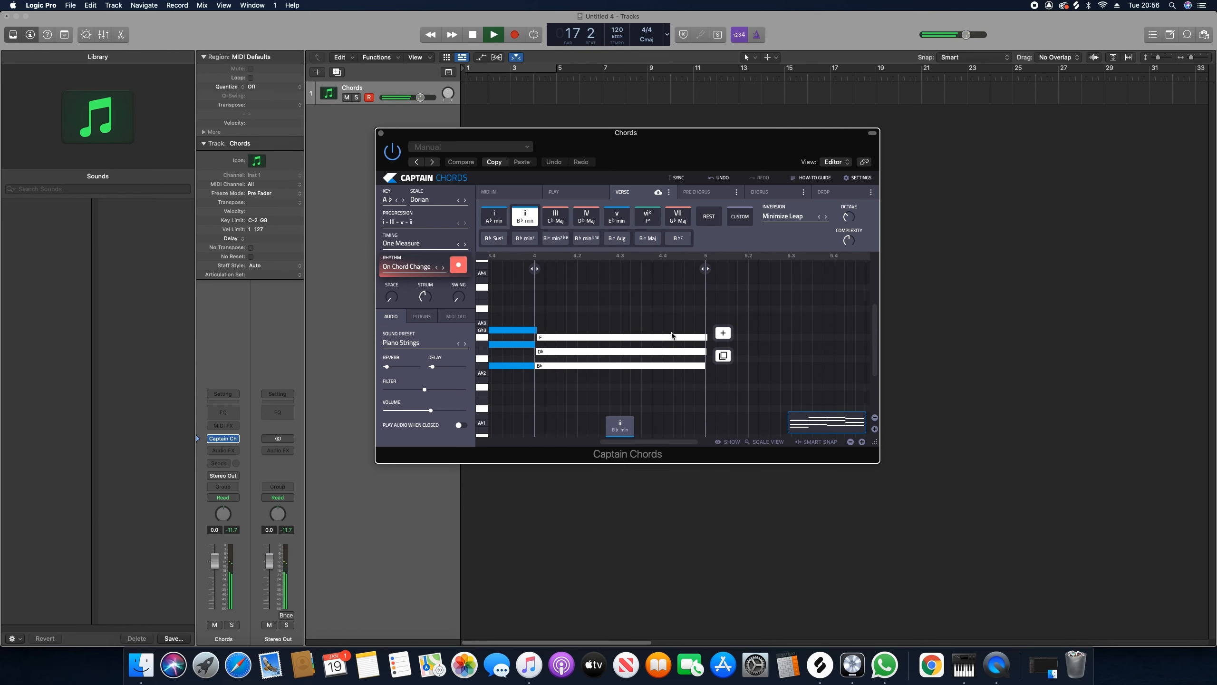
left_click_drag(629, 443, 562, 442)
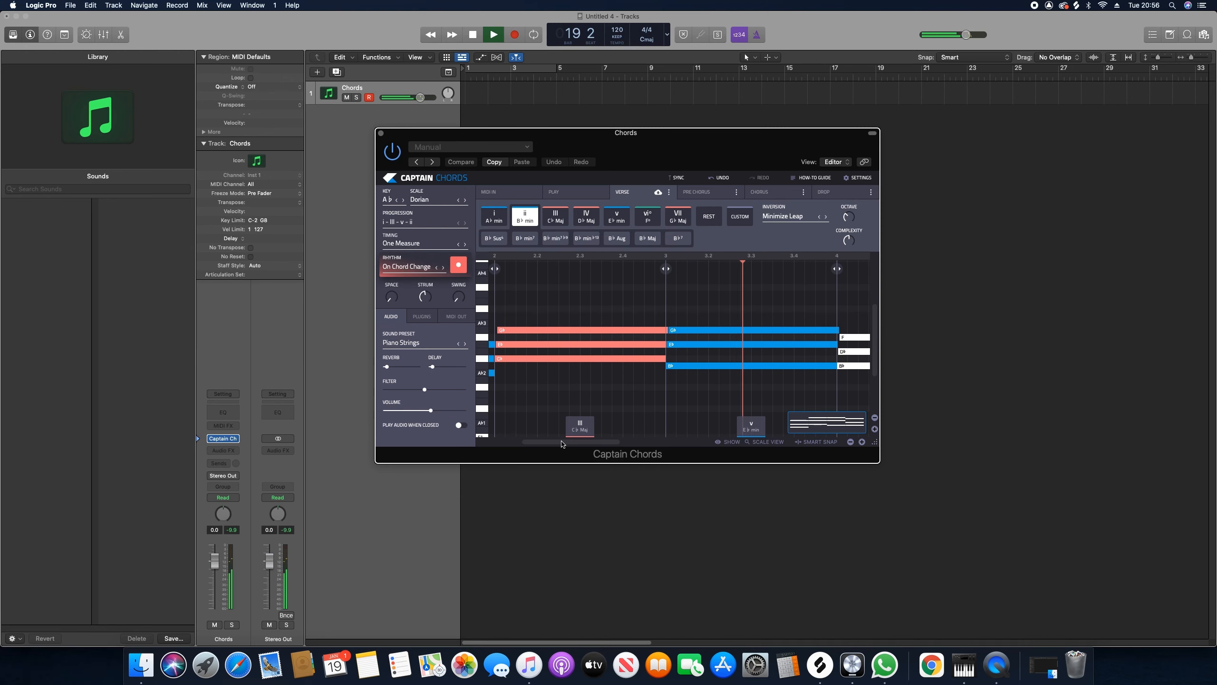
key("space")
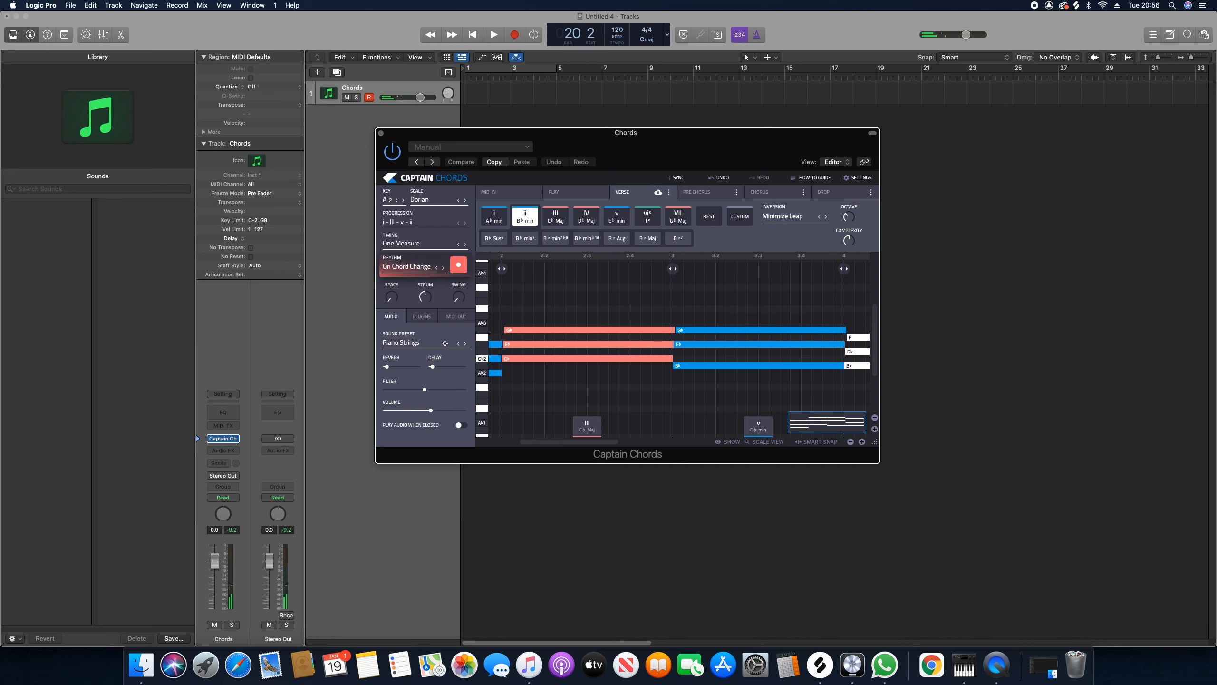
- Open the rhythm presets and audition the basic rhythms On Every Beat and On Every Measure
left_click(408, 267)
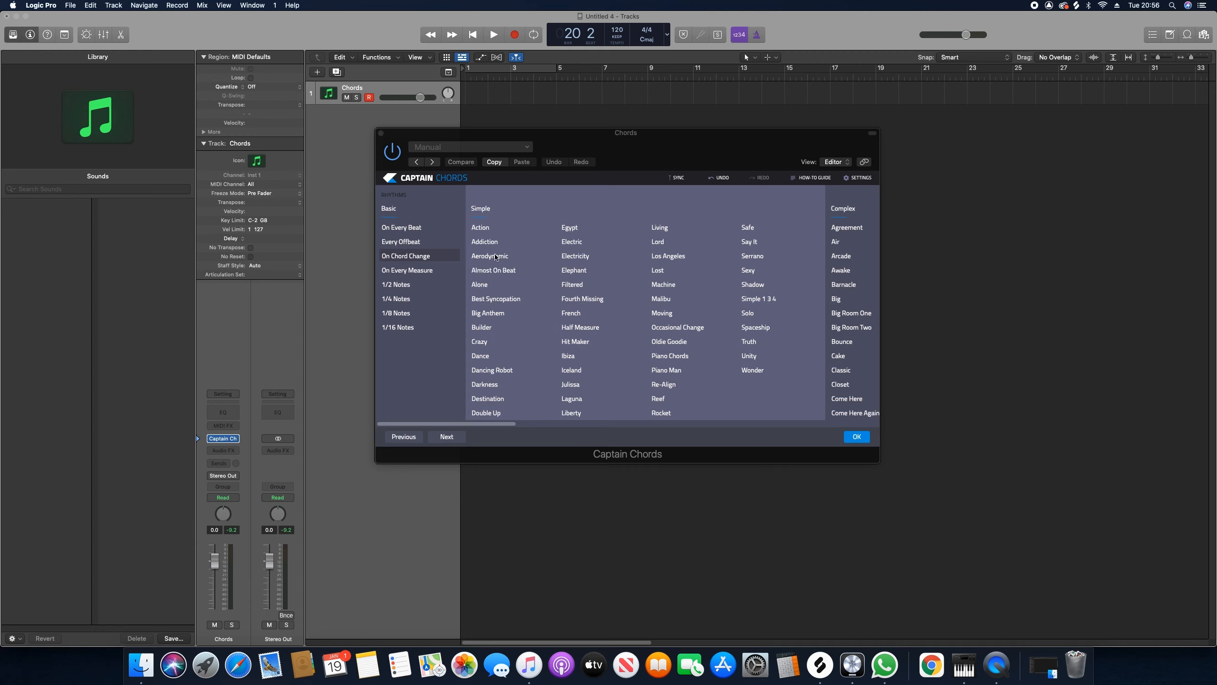
left_click(406, 230)
key("space")
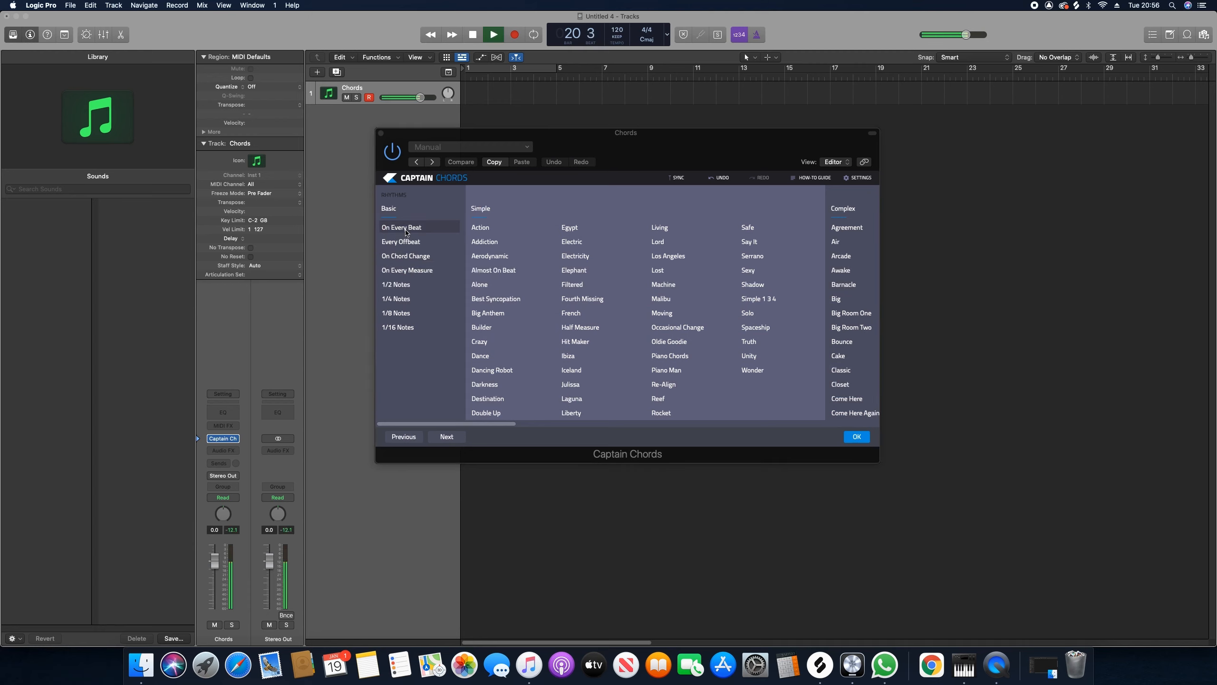
left_click(412, 273)
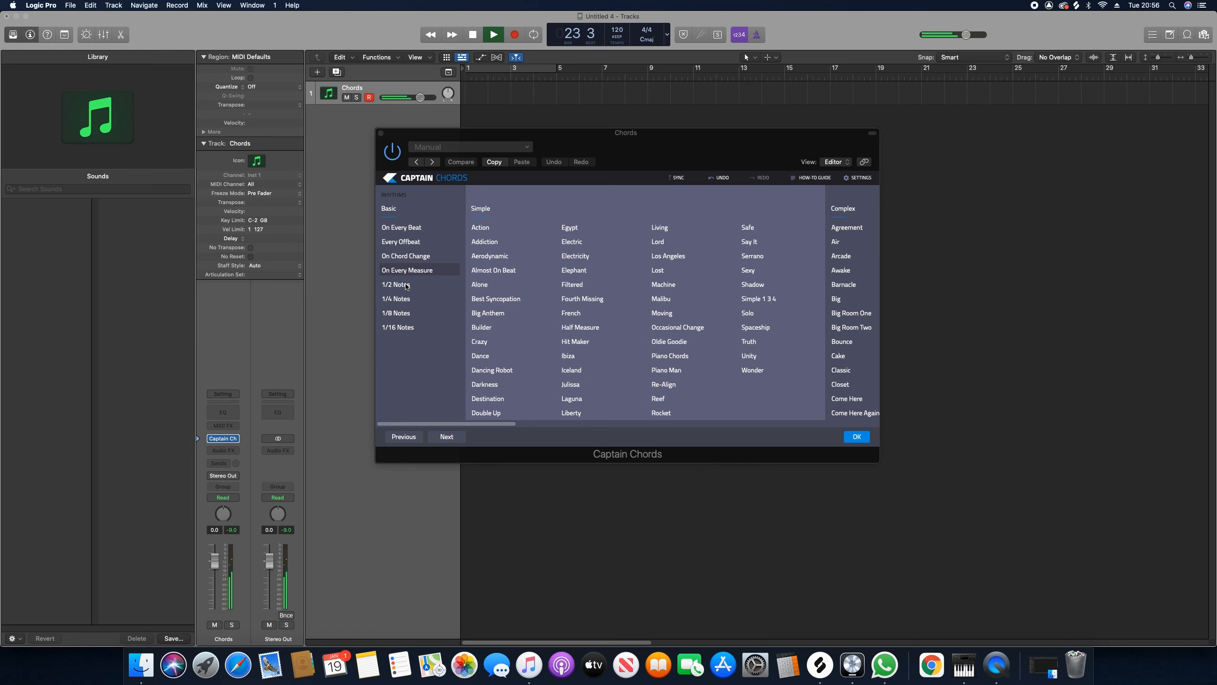
key("space")
- Audition the simple rhythm Aerodynamic and the complex rhythm Big Room One during playback
left_click(496, 260)
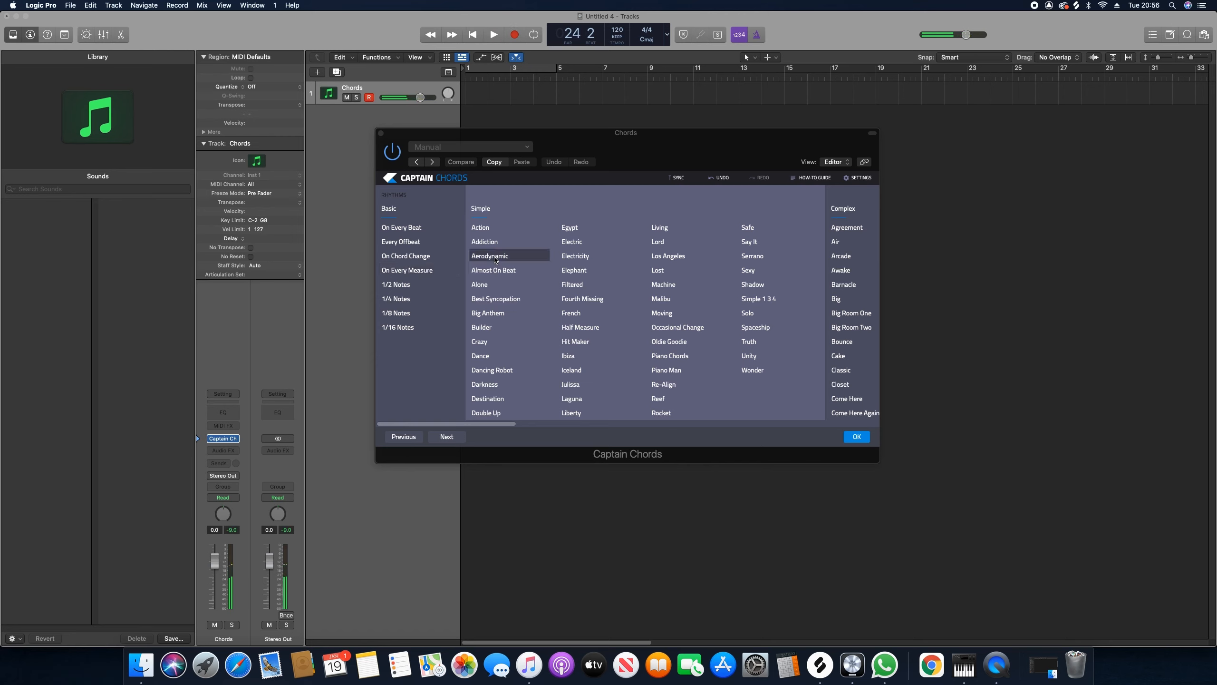
key("space")
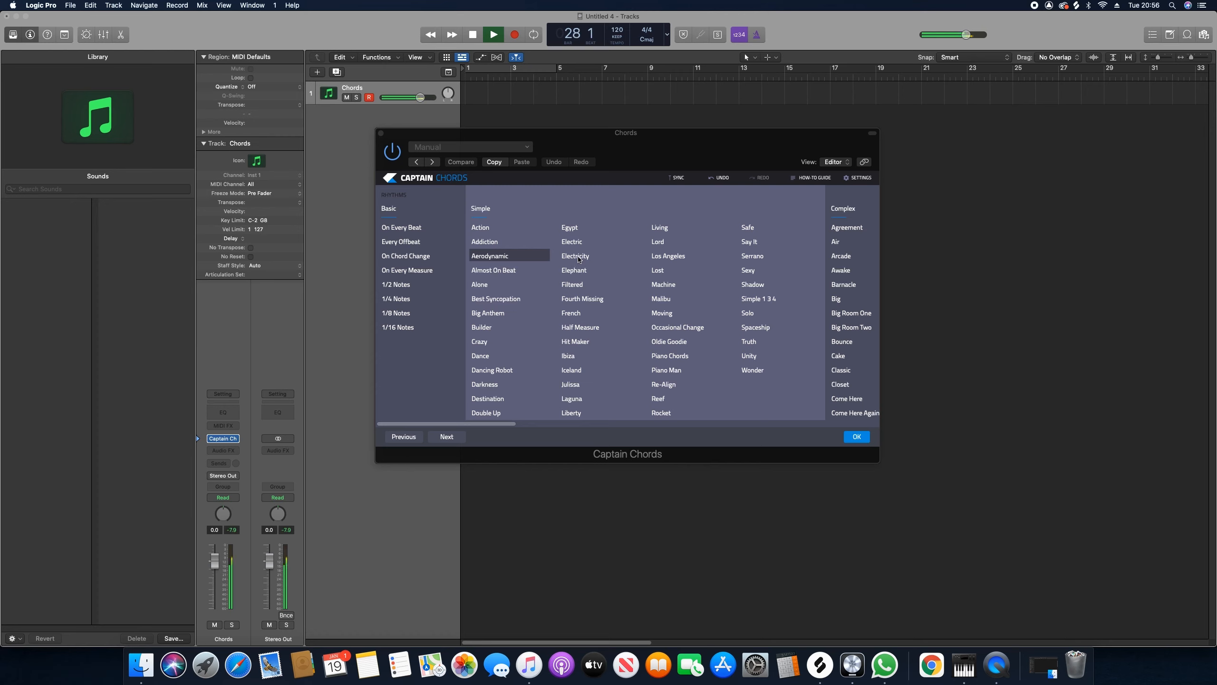
key("space")
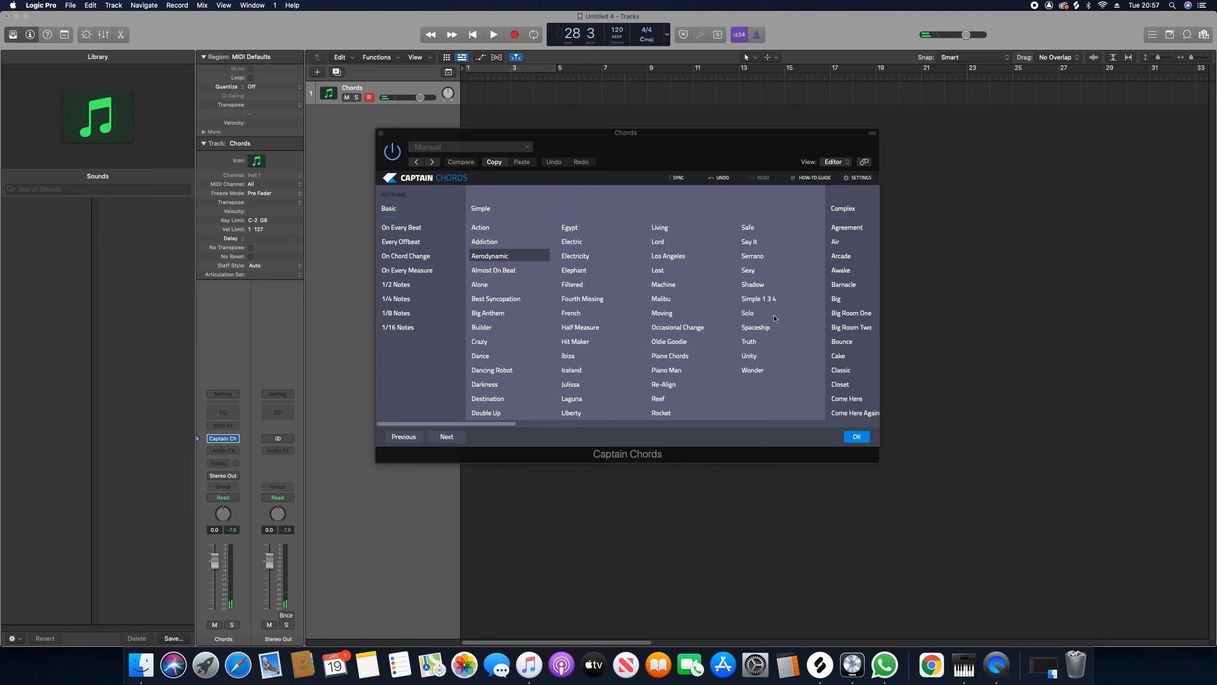
left_click(859, 318)
key("space")
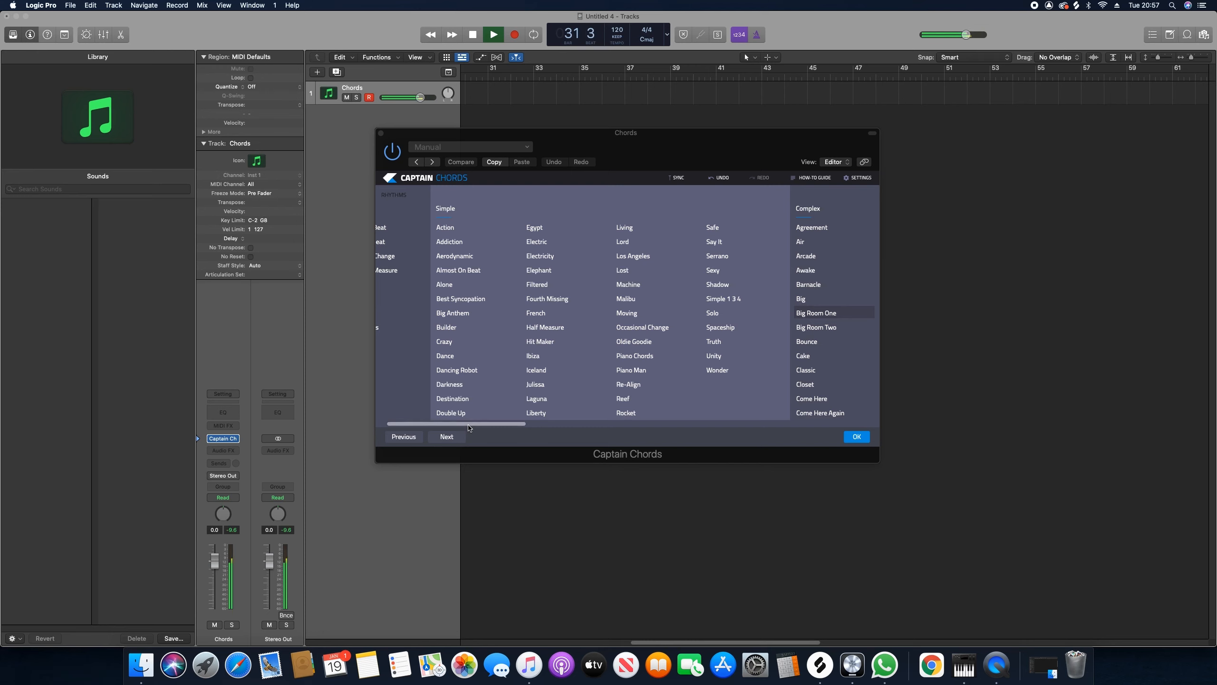
scroll(469, 427, "left", 2)
key("space")
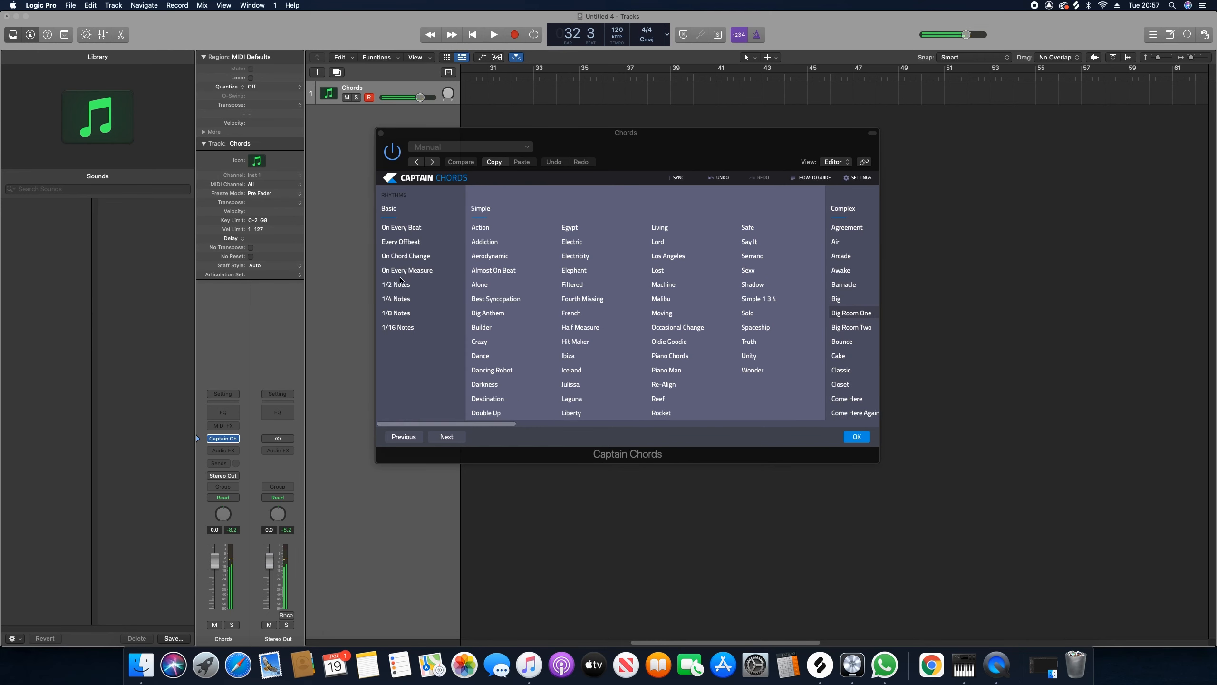
- Set the rhythm to On Every Measure, confirm it, and listen to the chords
key("space")
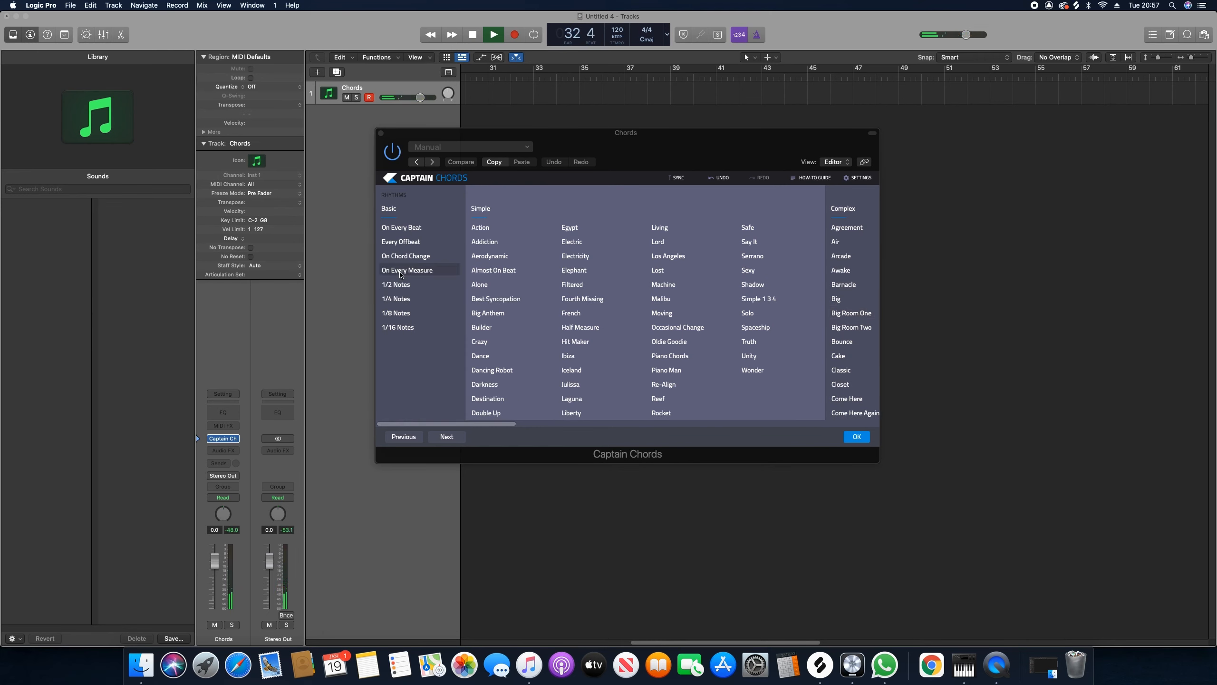
left_click(857, 437)
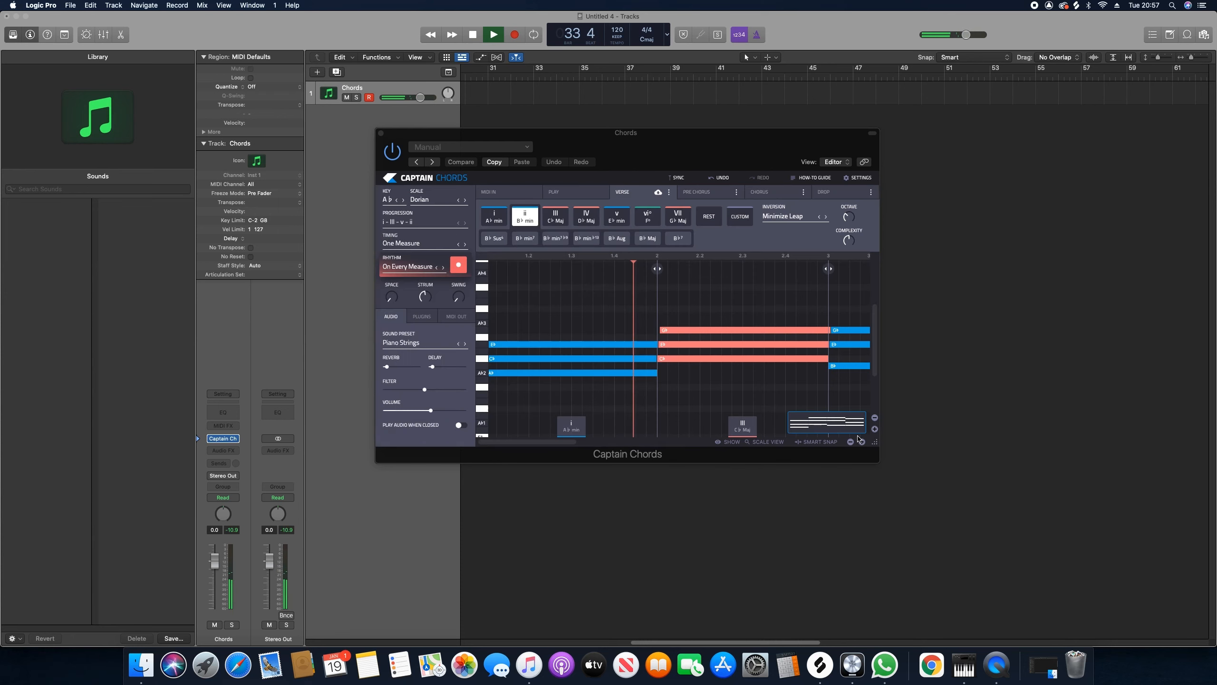
key("space")
- Open the sound presets and audition keys sounds including Bloom Sweep, Ele Mallet, Mahalo, Marz Keys, Pride Keys, Promise Piano and Saw Synth
left_click(414, 344)
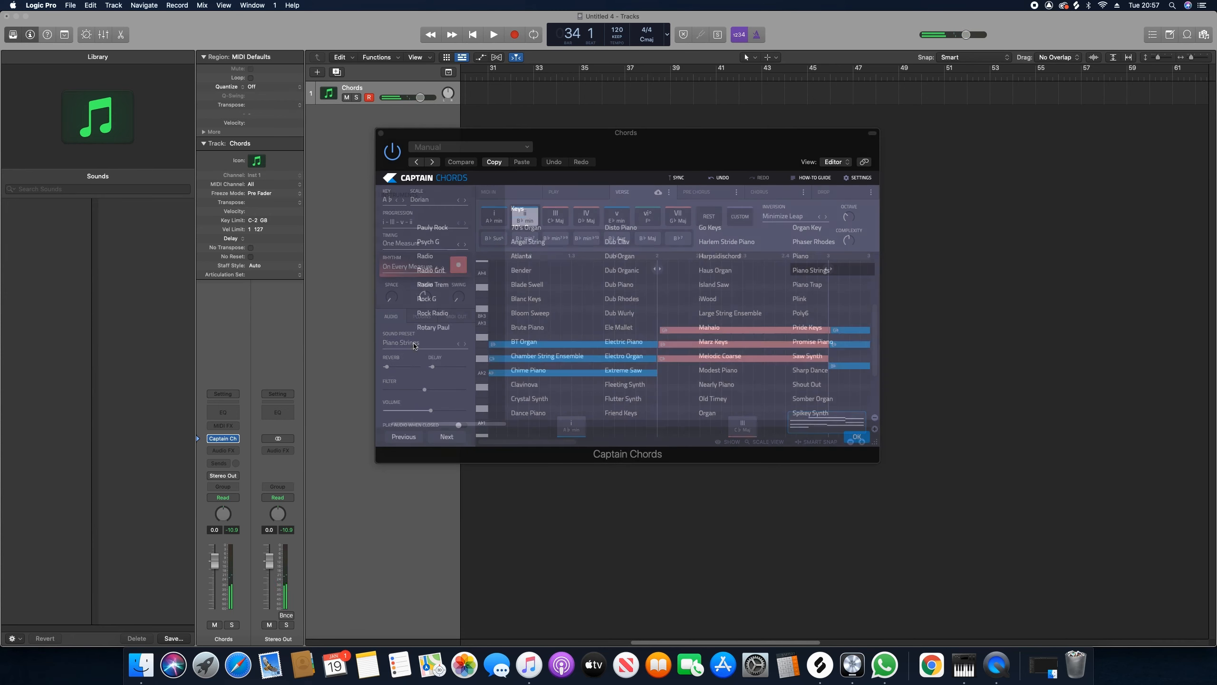
left_click(532, 316)
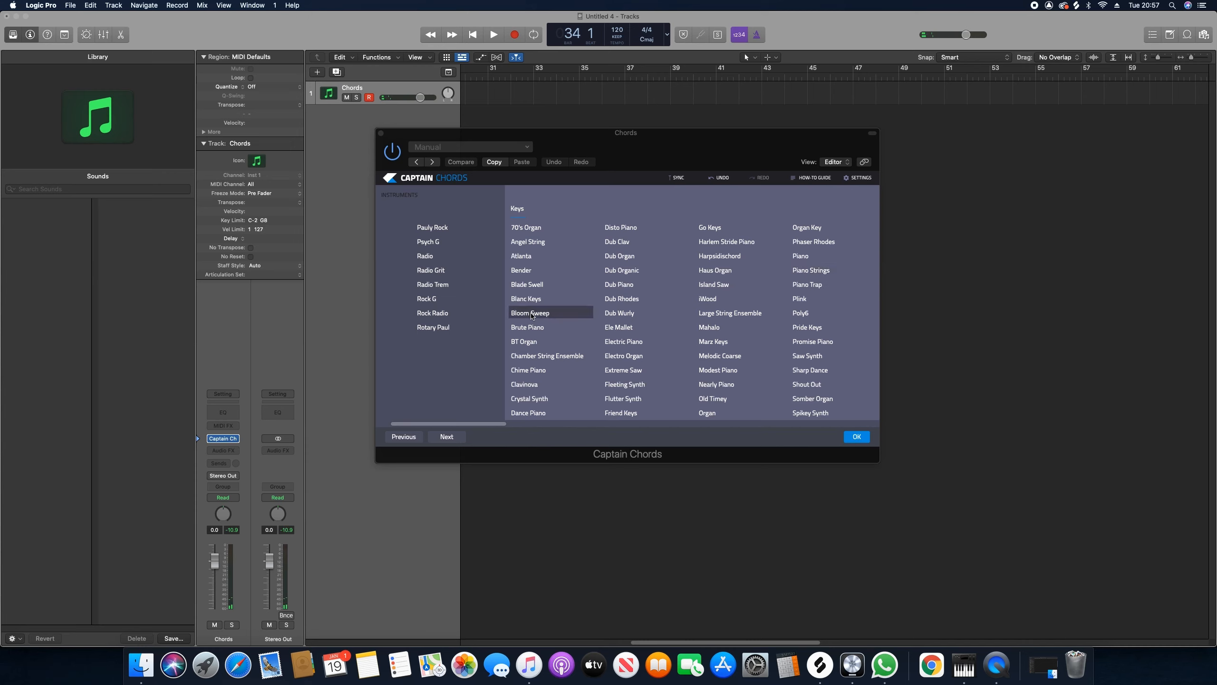
left_click(619, 327)
left_click(709, 329)
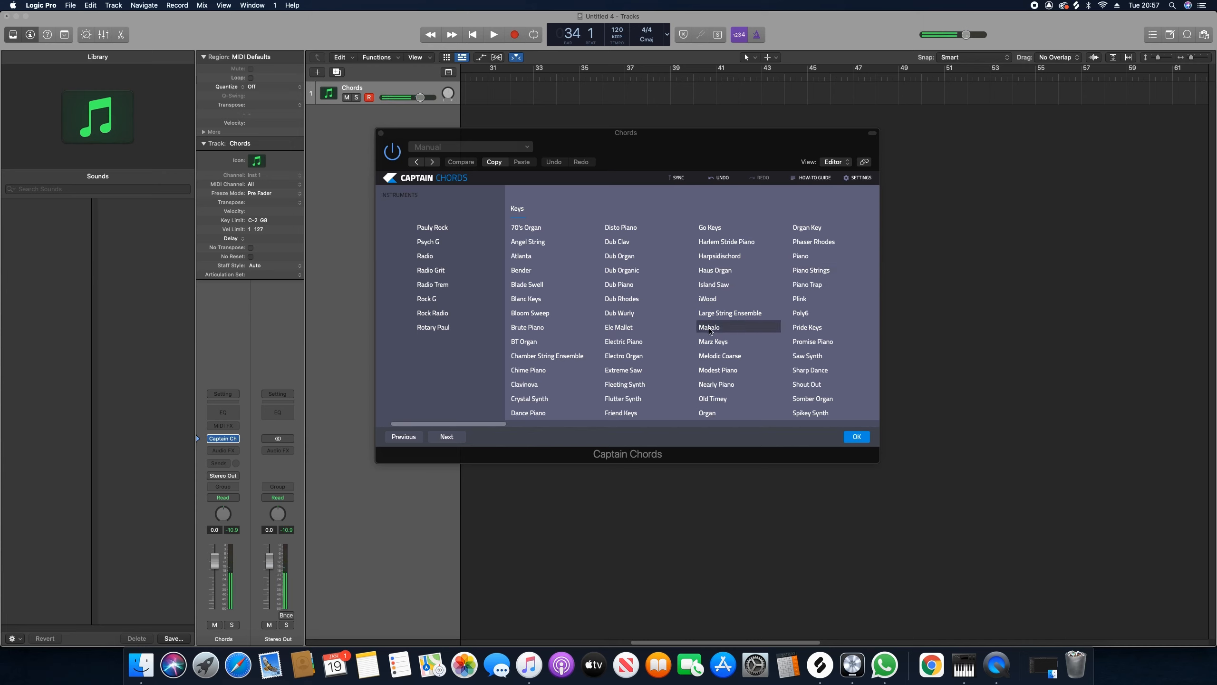
left_click(714, 342)
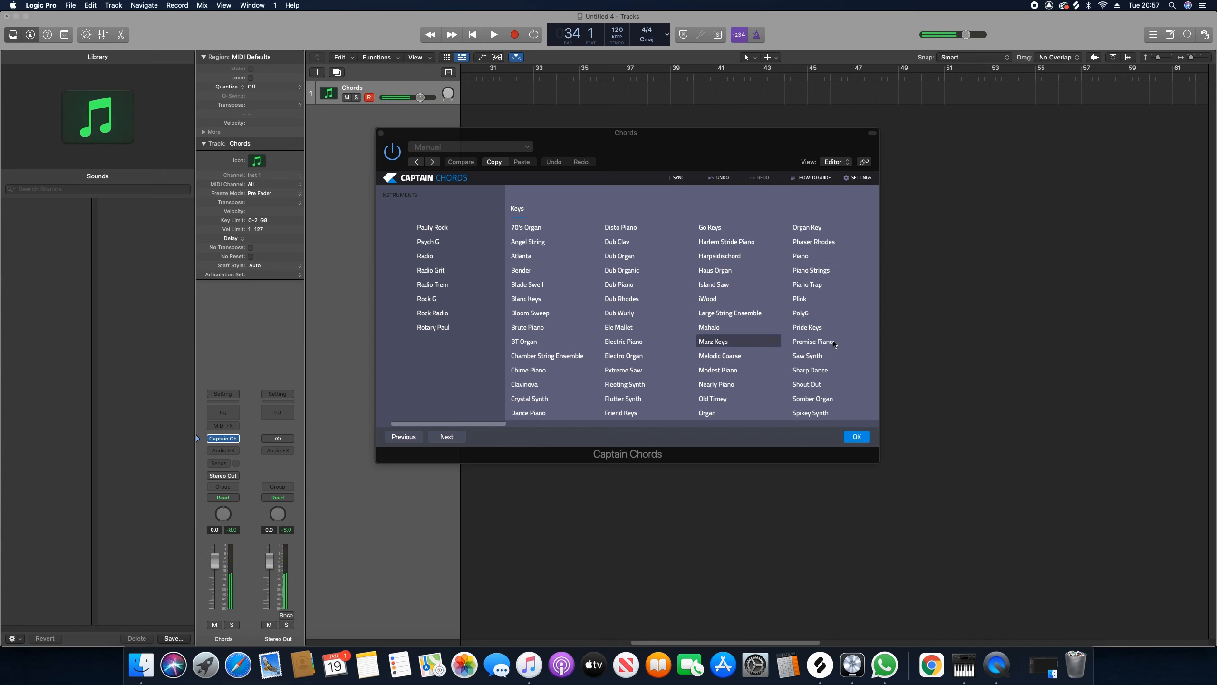
left_click(803, 331)
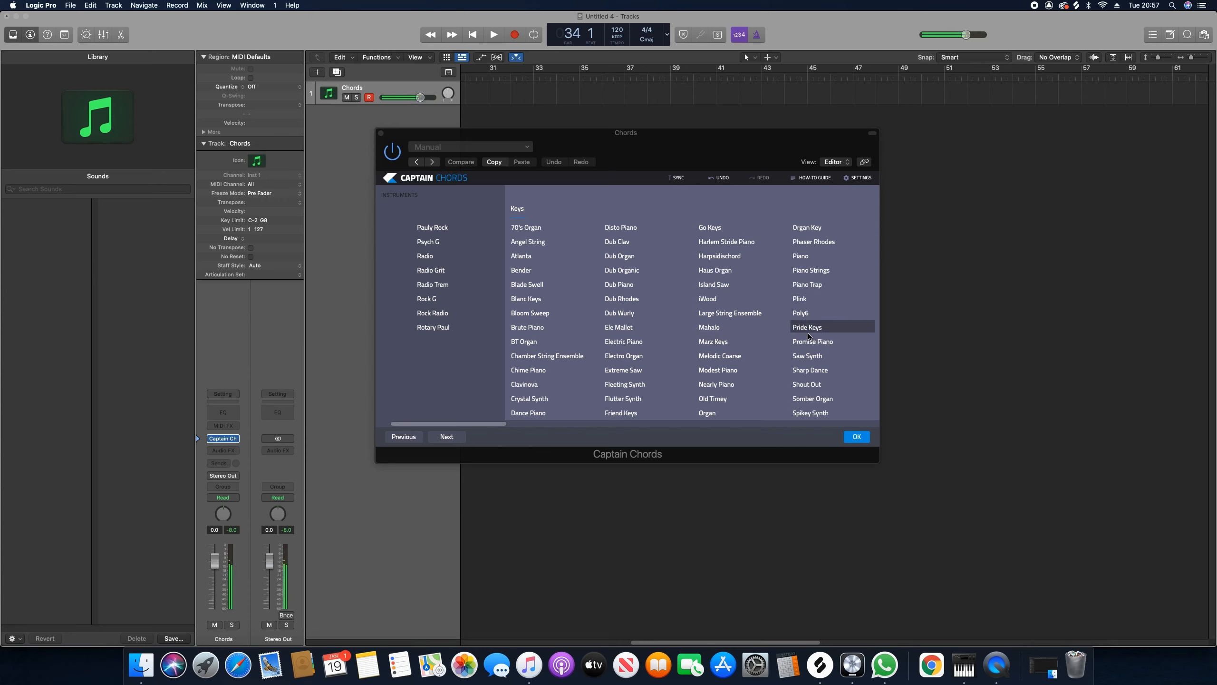
left_click(821, 345)
left_click(816, 357)
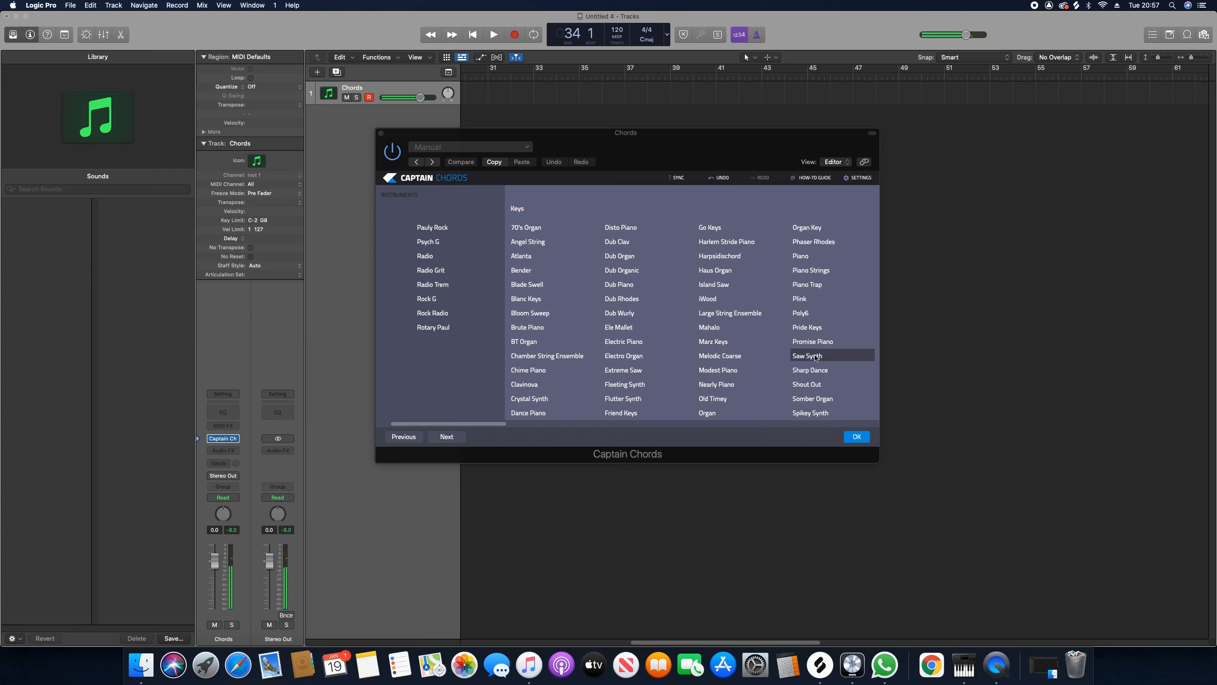
- Choose the Piano Trap sound preset, confirm it, and play back the chord progression
left_click(816, 273)
left_click(812, 287)
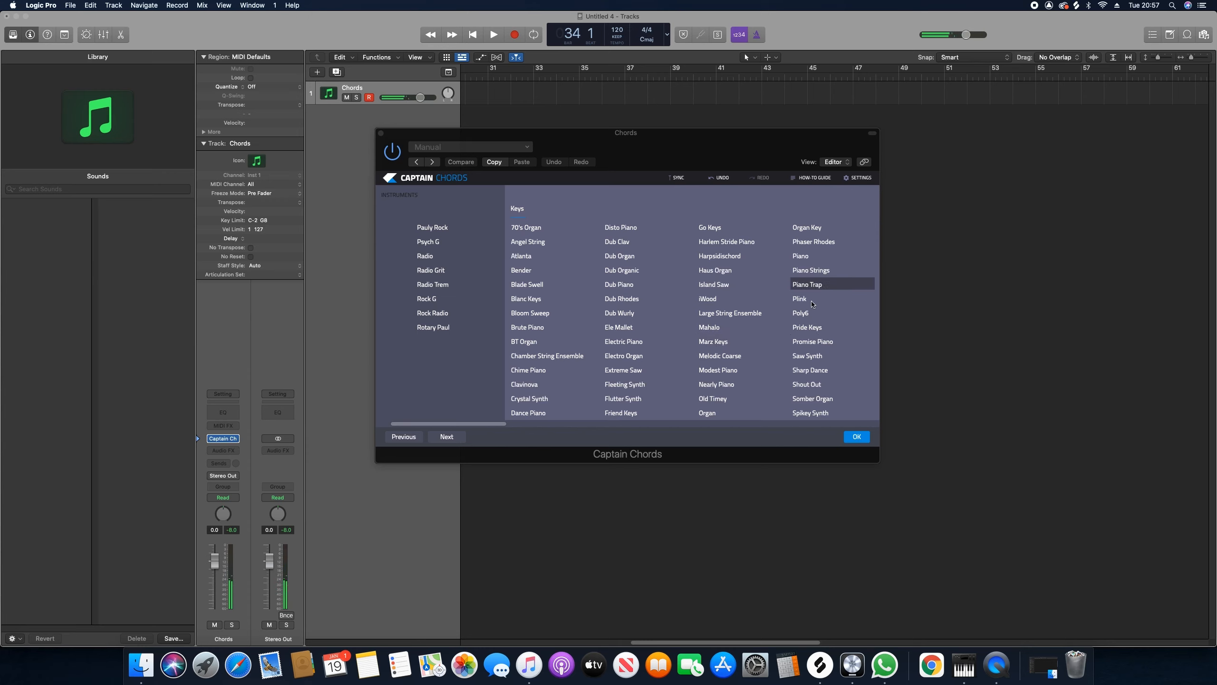
left_click(857, 437)
key("space")
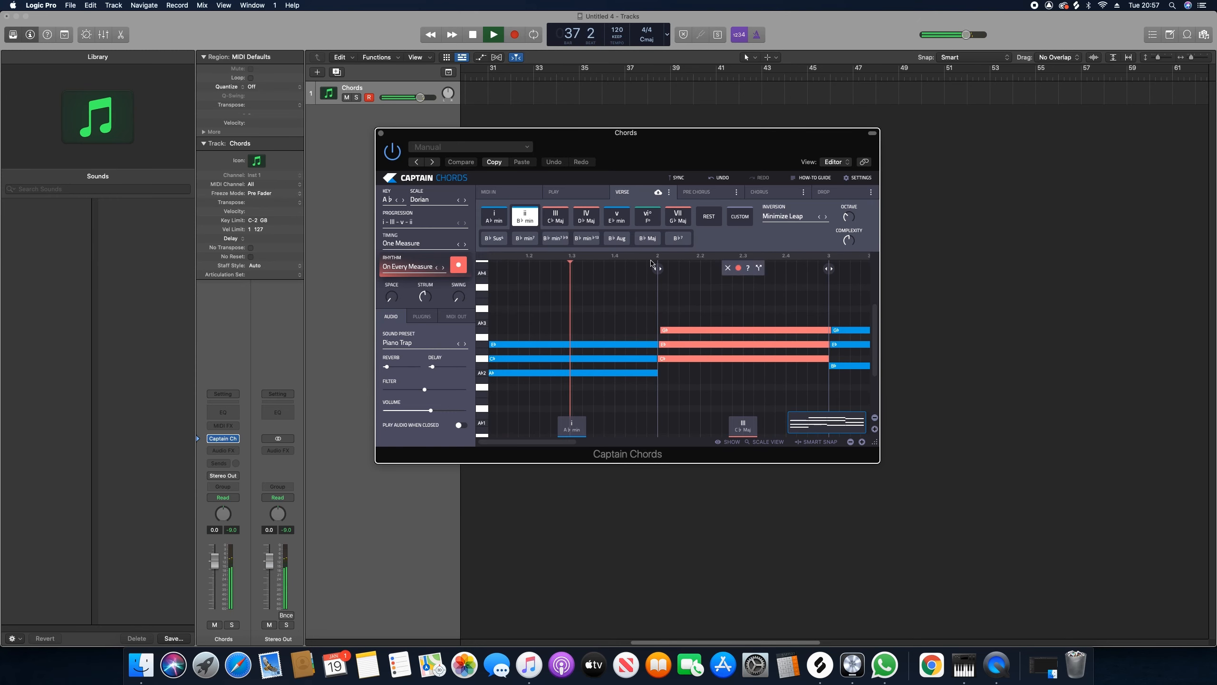
key("space")
- Raise the project tempo to 140 BPM and play back the chords
left_click(619, 15)
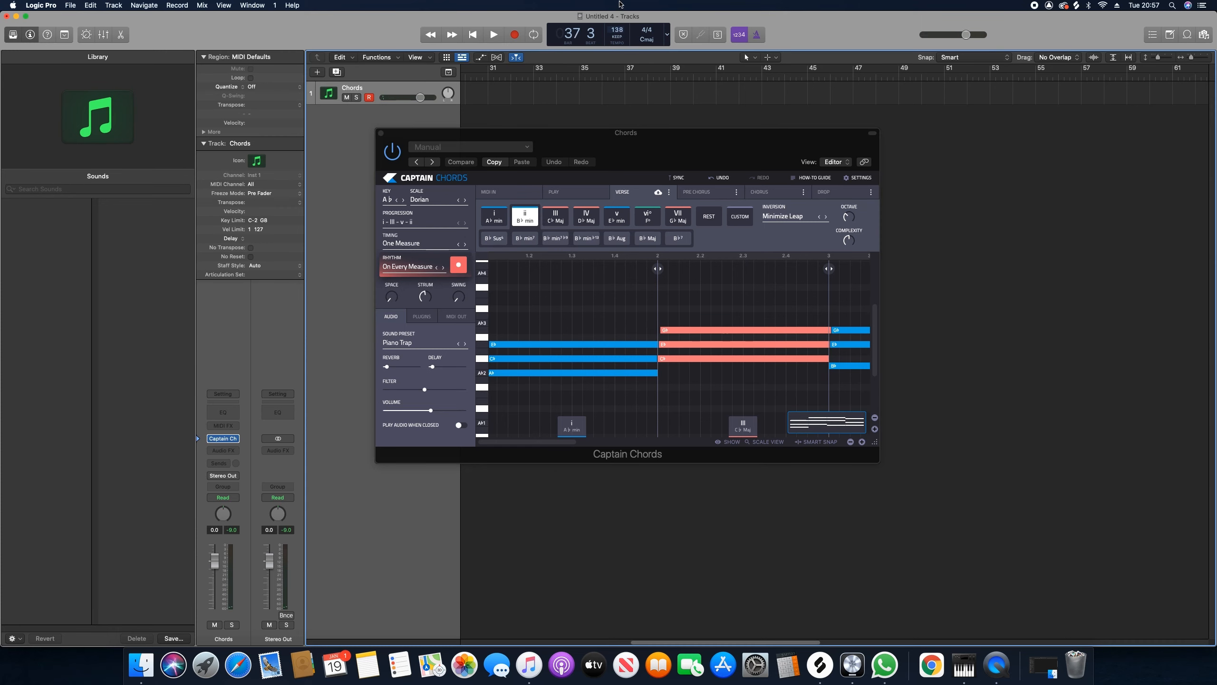
key("space")
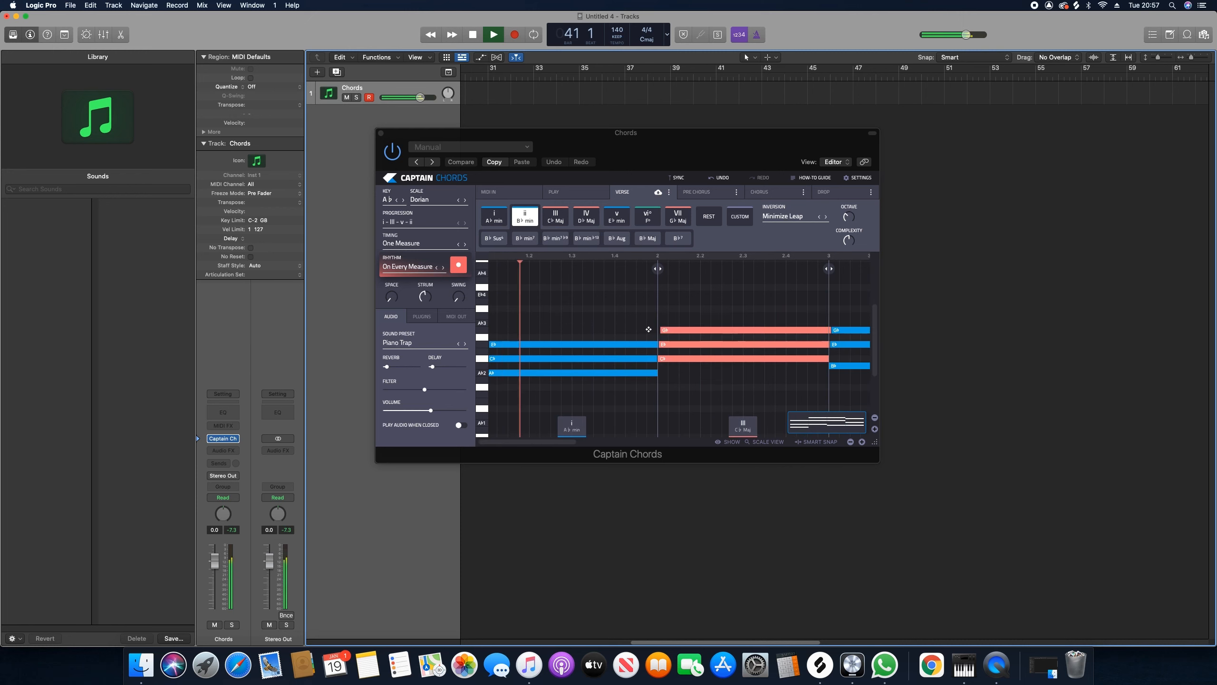
key("space")
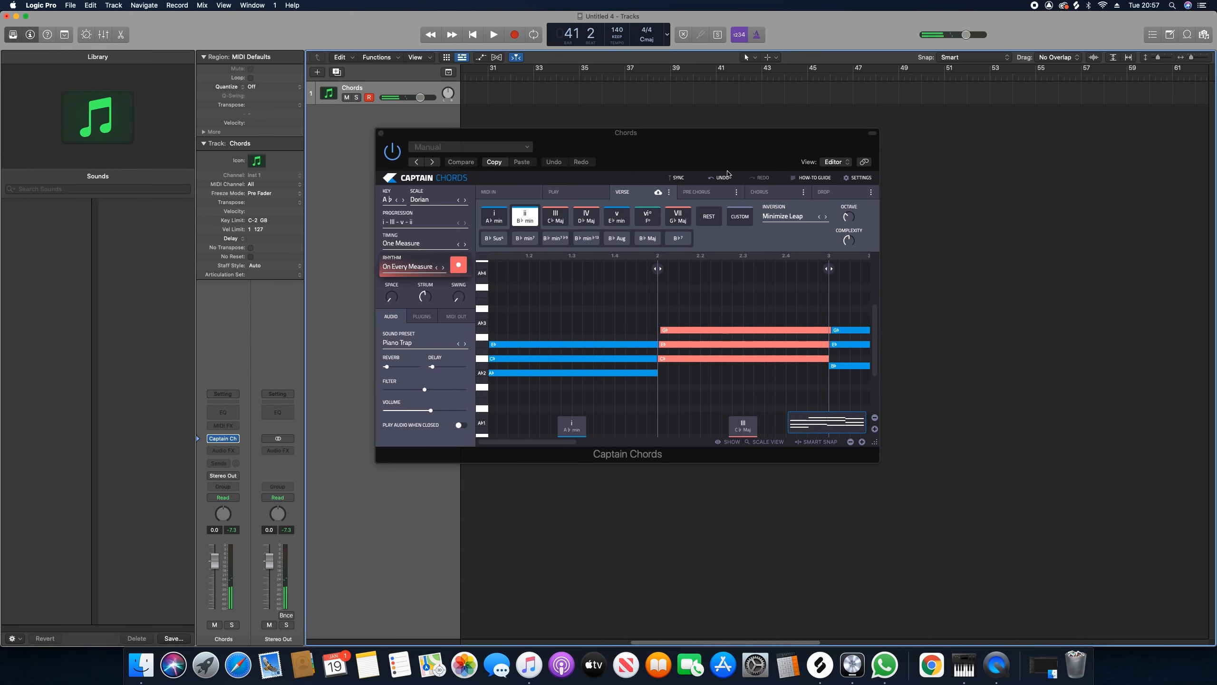
- Move the Captain Chords window clear of the tracks and place its verse region on the Chords track at bar 1
left_click_drag(728, 174, 850, 269)
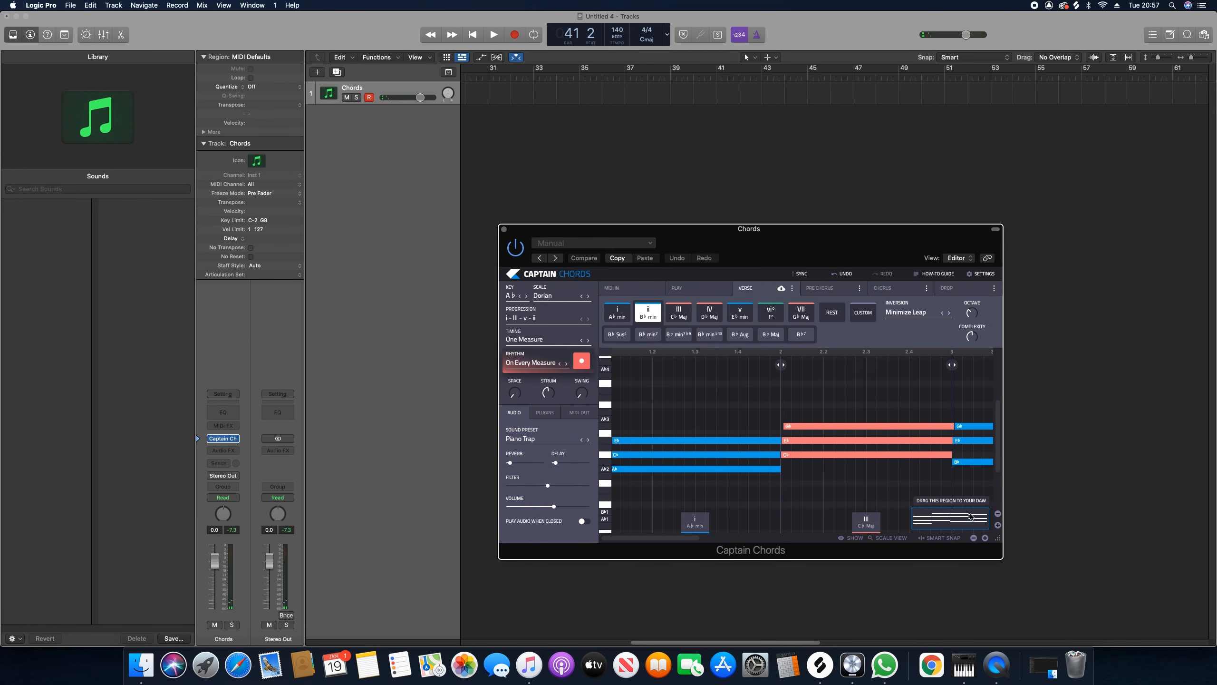
left_click_drag(968, 520, 464, 90)
left_click(690, 229)
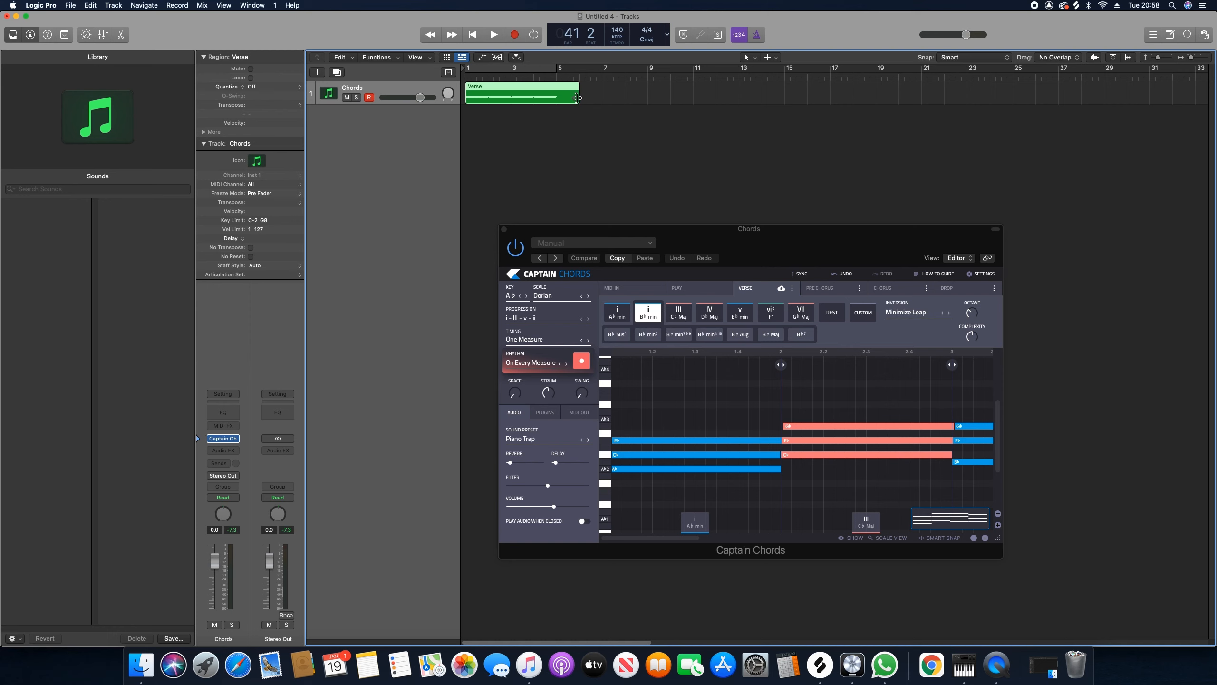
- Trim the Verse region to end at bar 5, cycle the first four bars, and play it back
left_click_drag(577, 97, 556, 99)
left_click(472, 76)
key("c")
key("space")
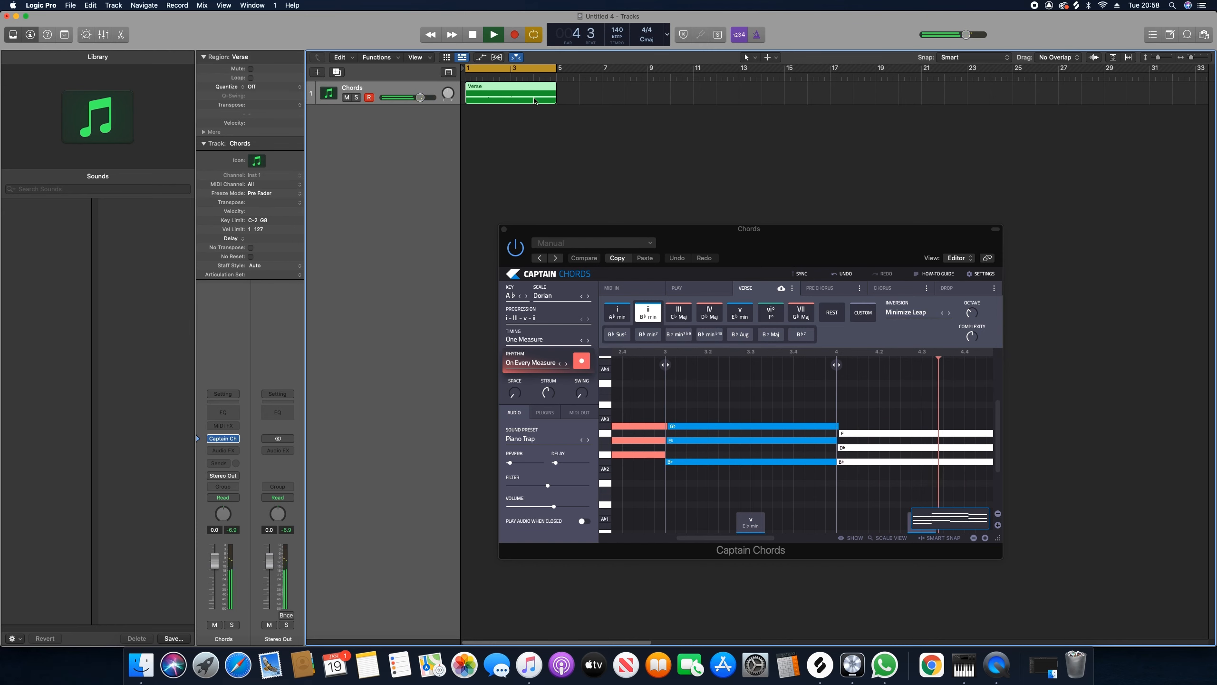
key("space")
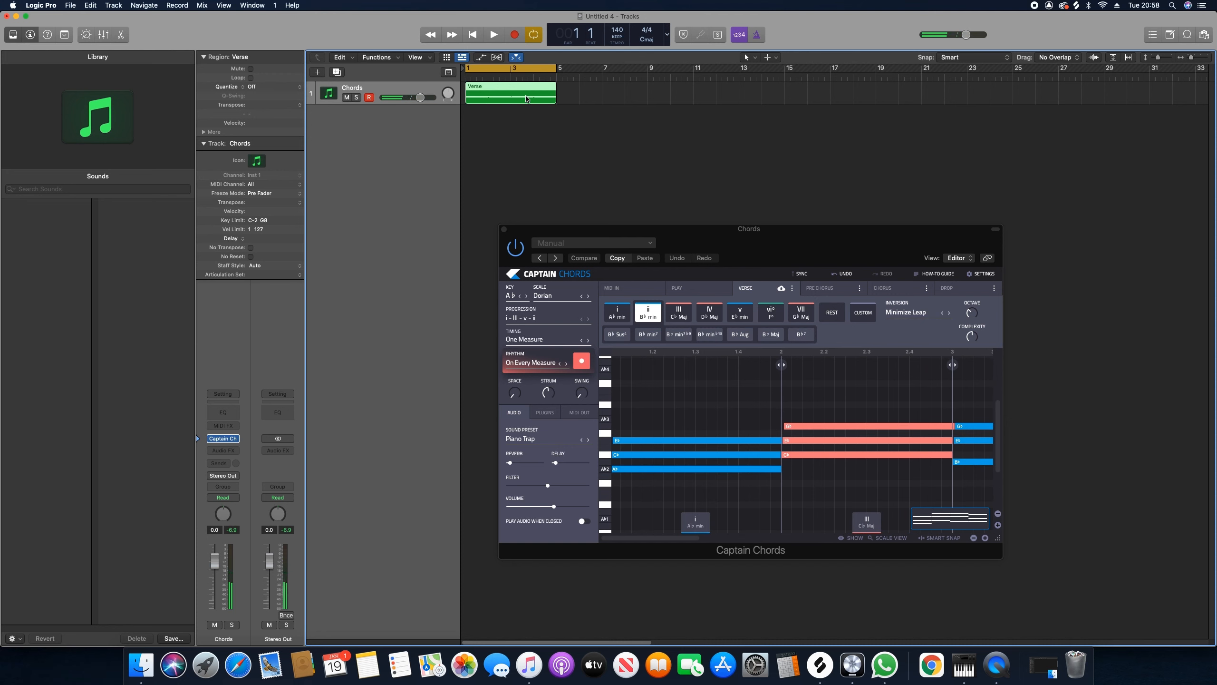
- Copy the Verse region to bar 5, extend the cycle range to bar 9, play it, and select both regions
left_click_drag(518, 99, 648, 74)
key("space")
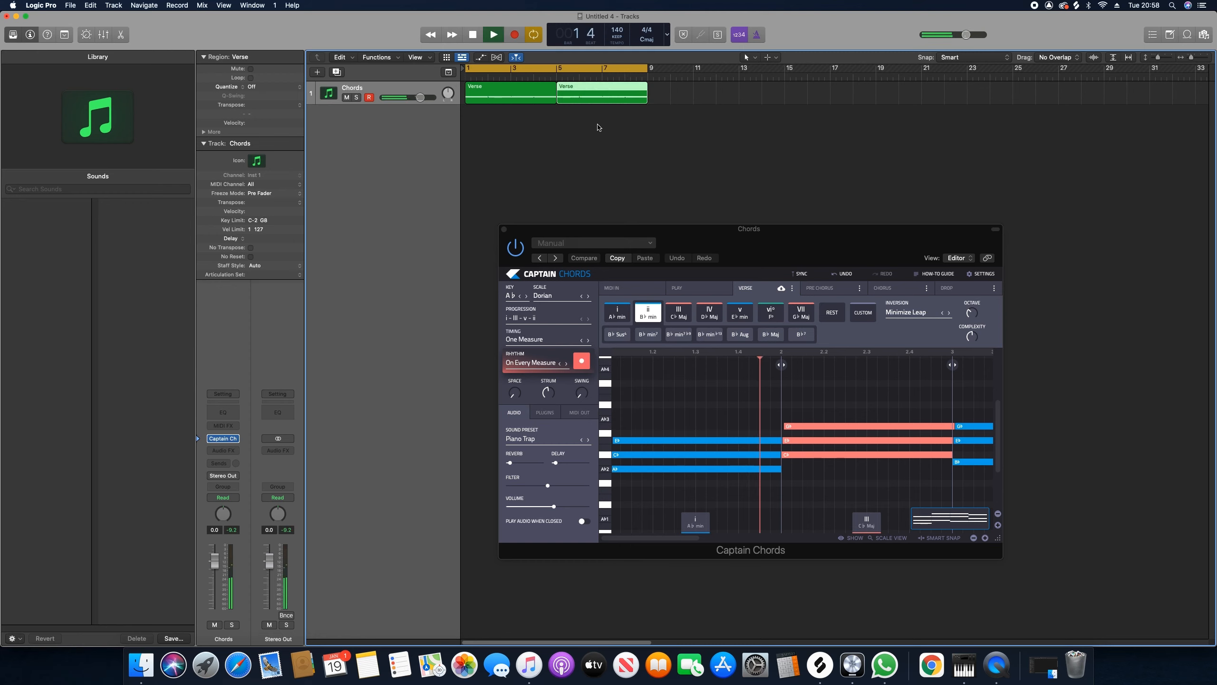
key("space")
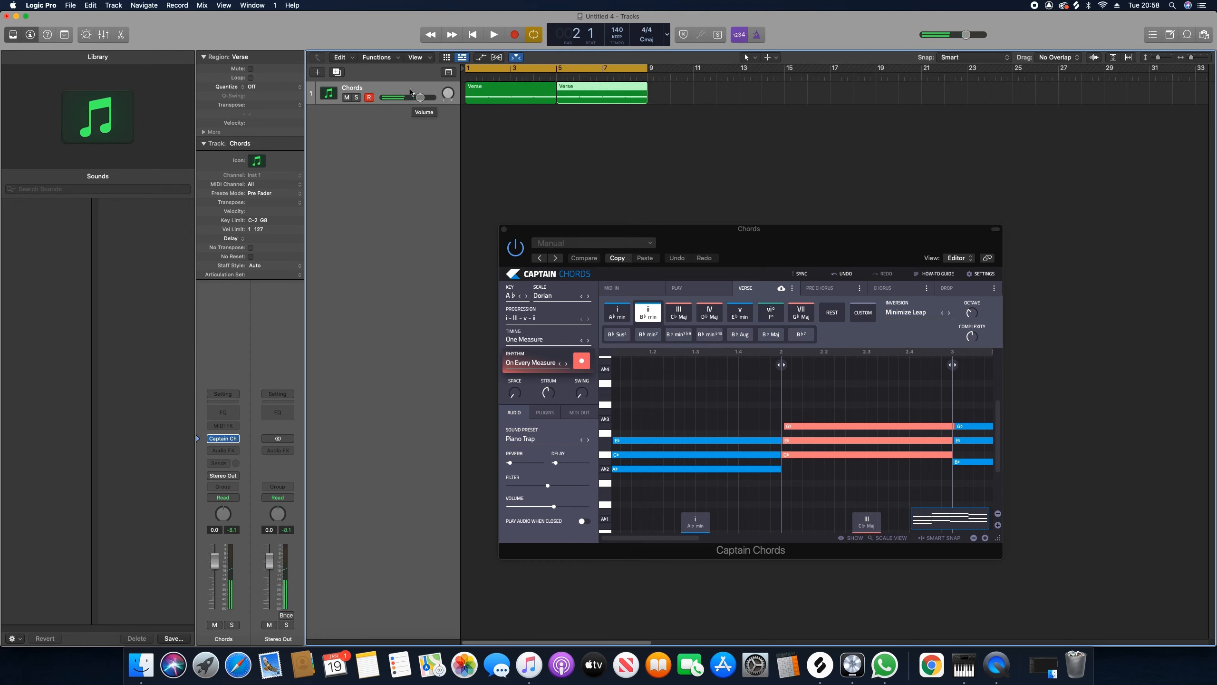
key("super+a")
- Create a software instrument track with the stereo Captain Melody plug-in and connect it to Captain Chords
left_click(317, 72)
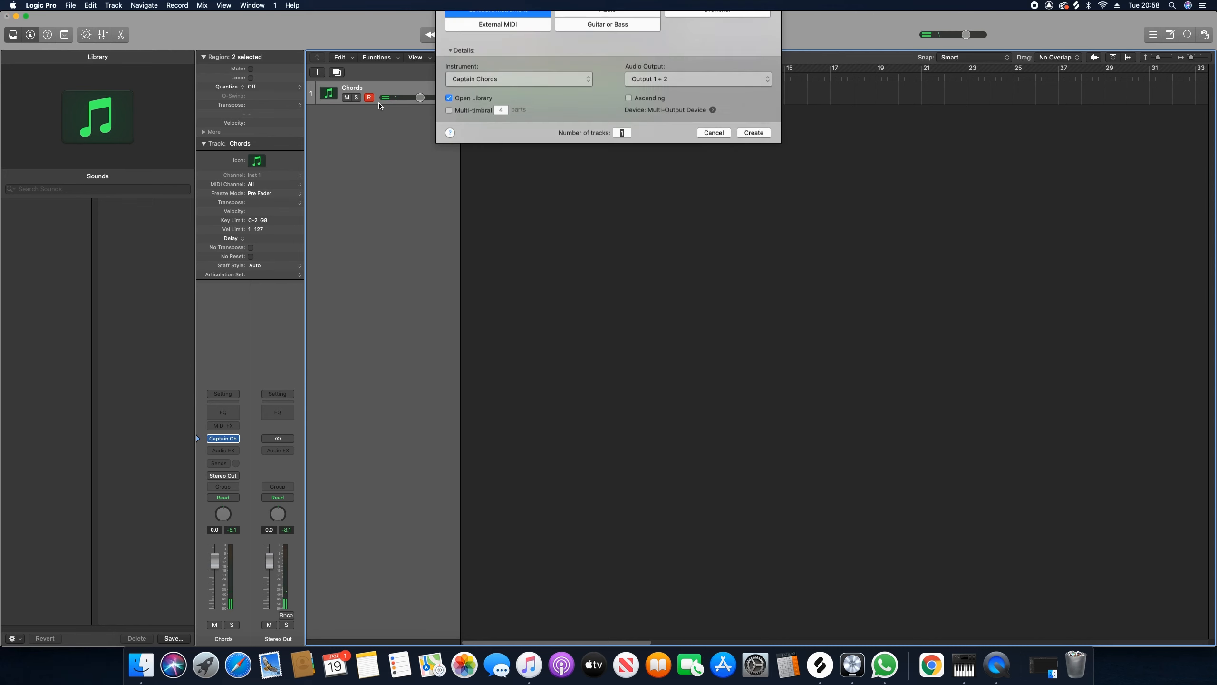
left_click(542, 106)
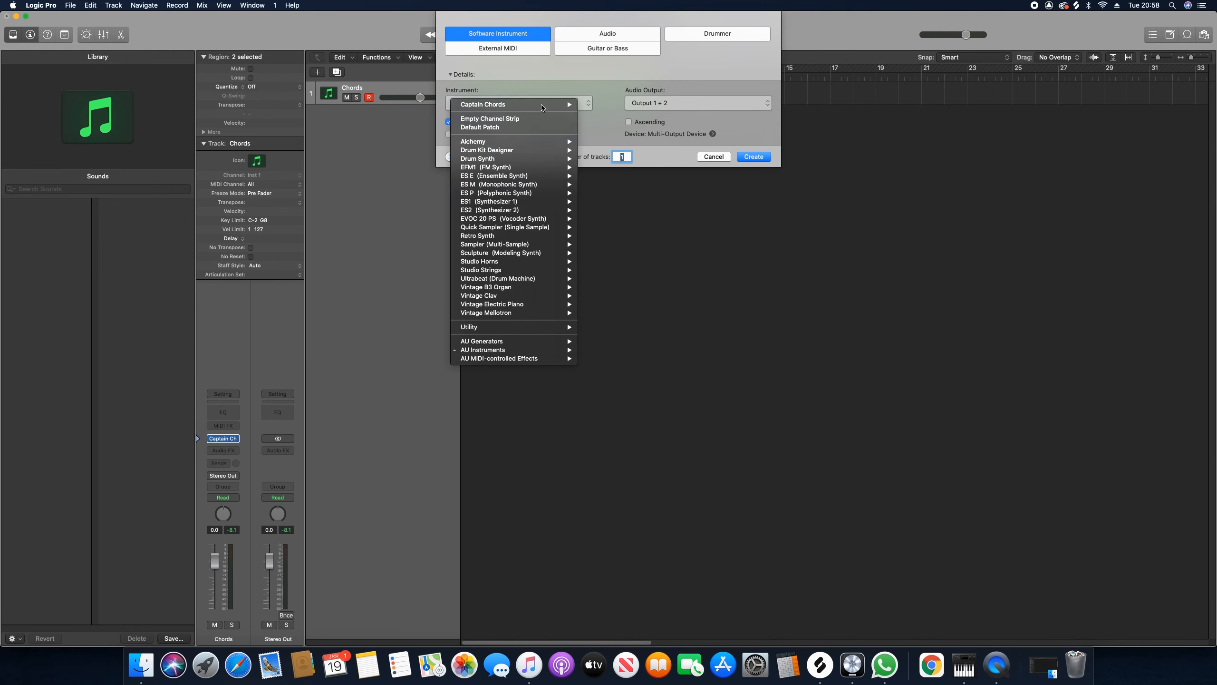
mouse_move(551, 353)
mouse_move(647, 378)
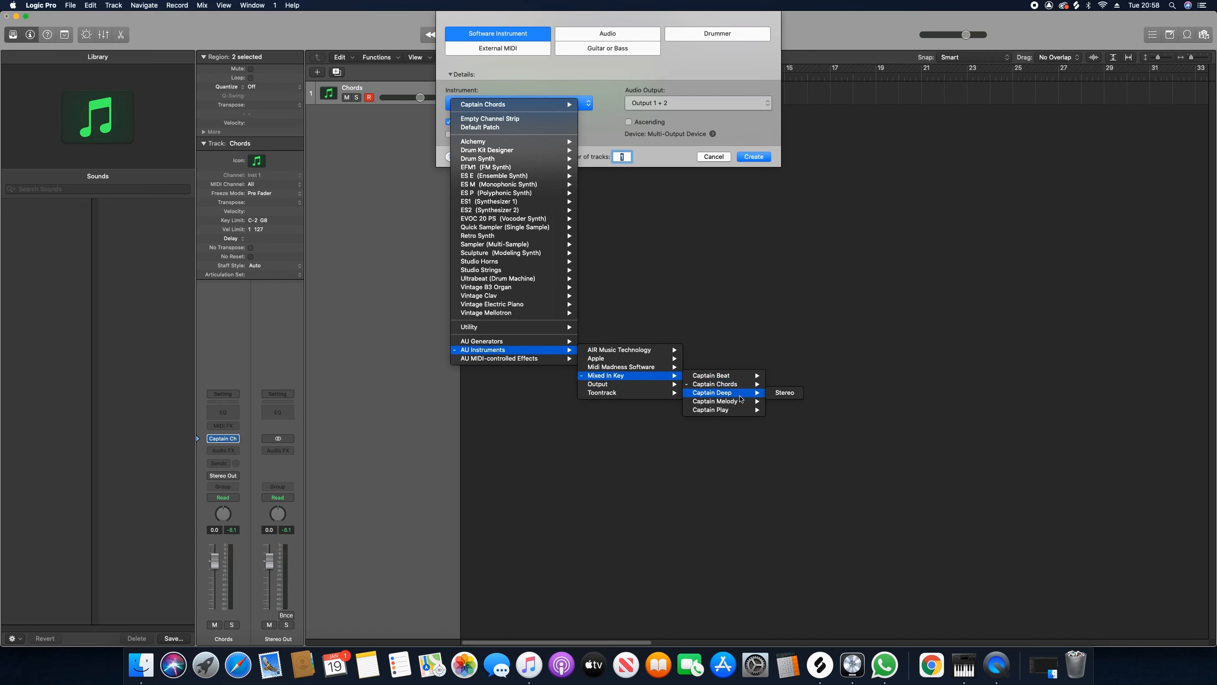
mouse_move(740, 401)
left_click(779, 402)
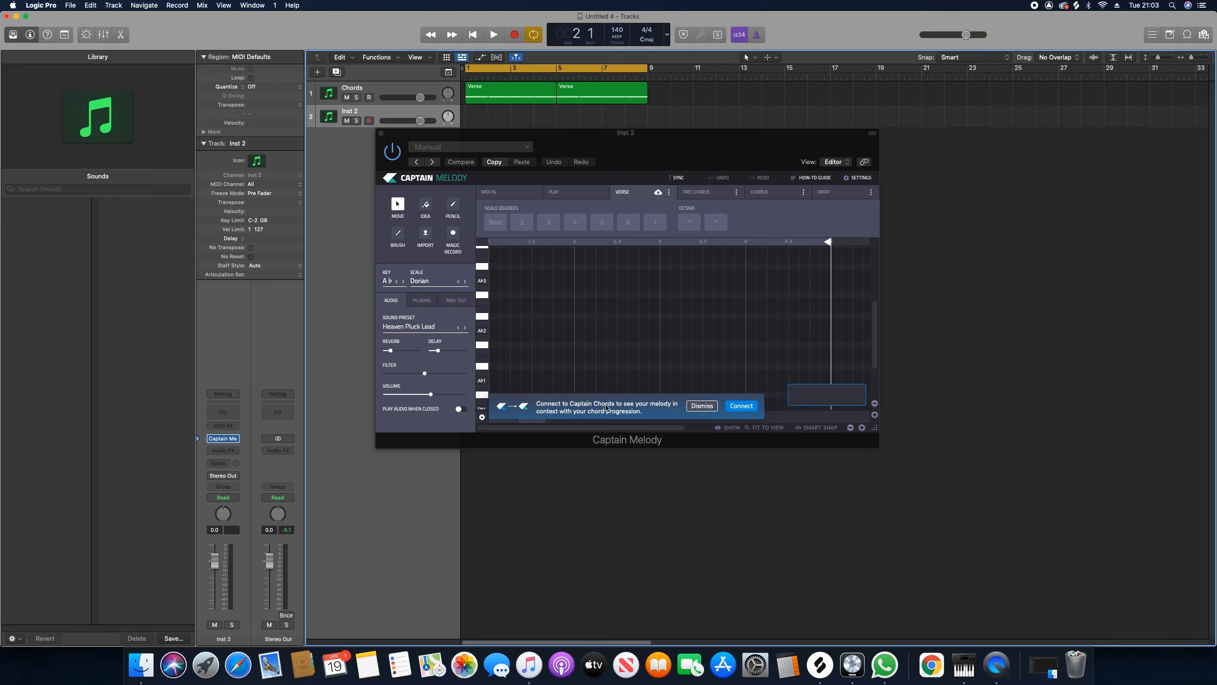
left_click(741, 406)
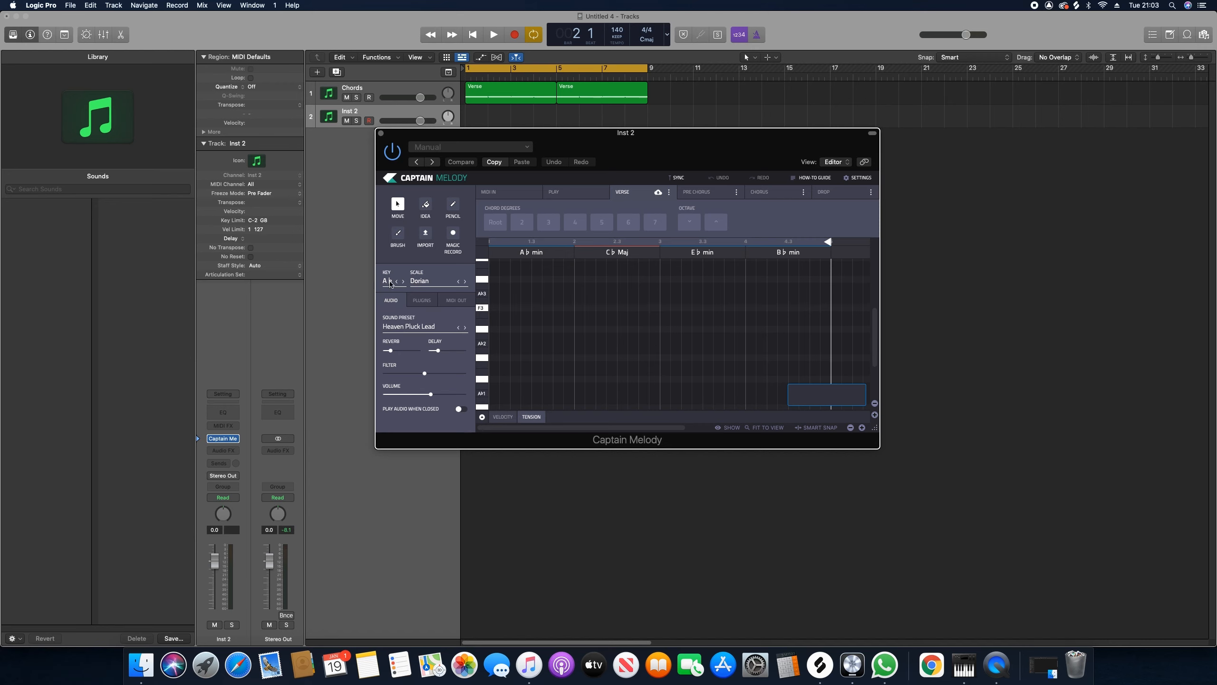
- Generate a melody with the Idea tool over the first two verse measures and play it with the chords
left_click(426, 206)
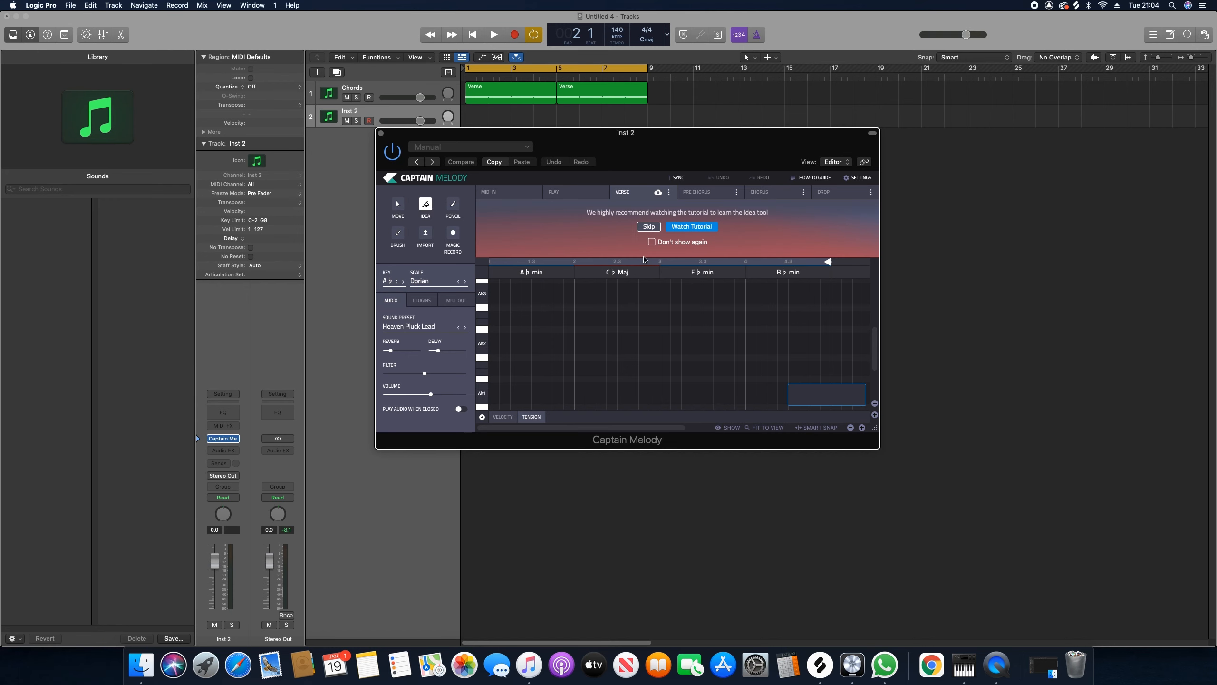
left_click(498, 290)
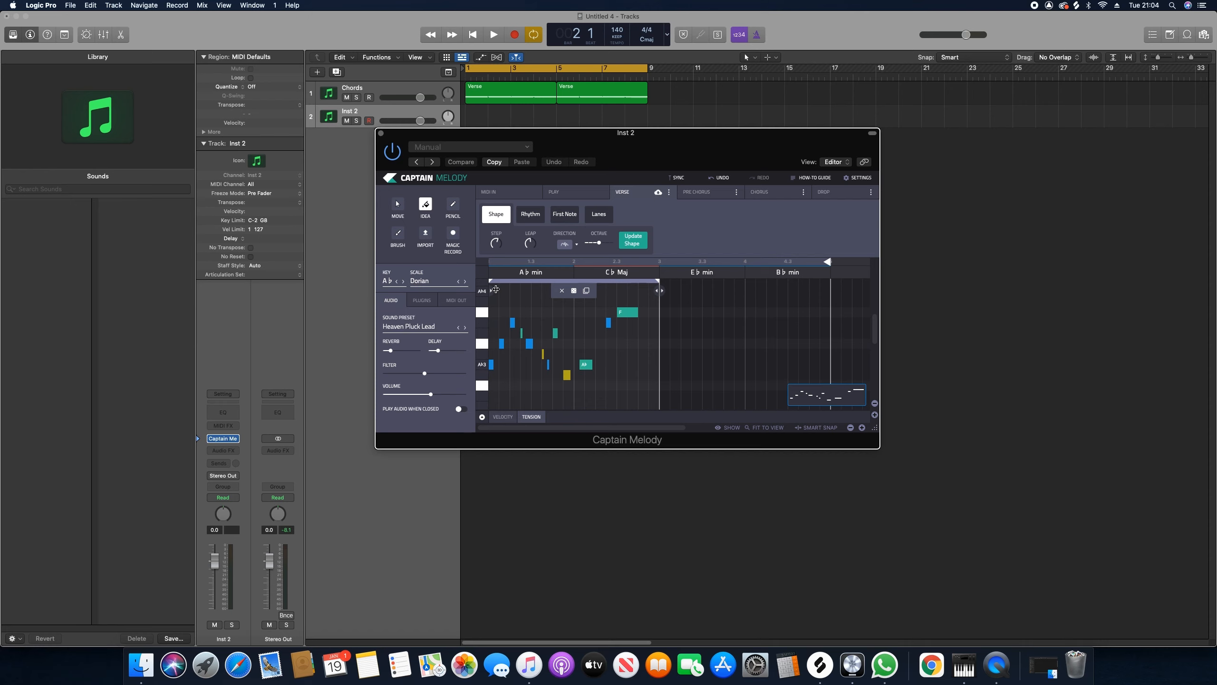
key("space")
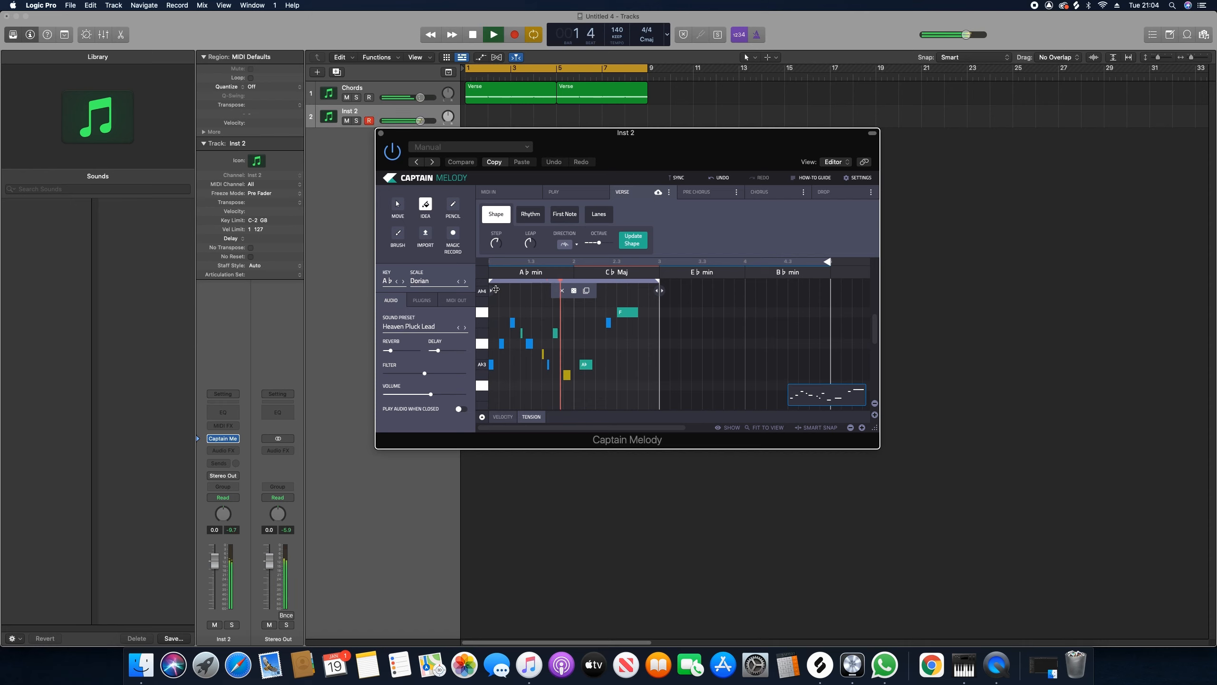
key("space")
- Regenerate the two-measure melody idea twice, playing back each version with the chords
left_click(574, 291)
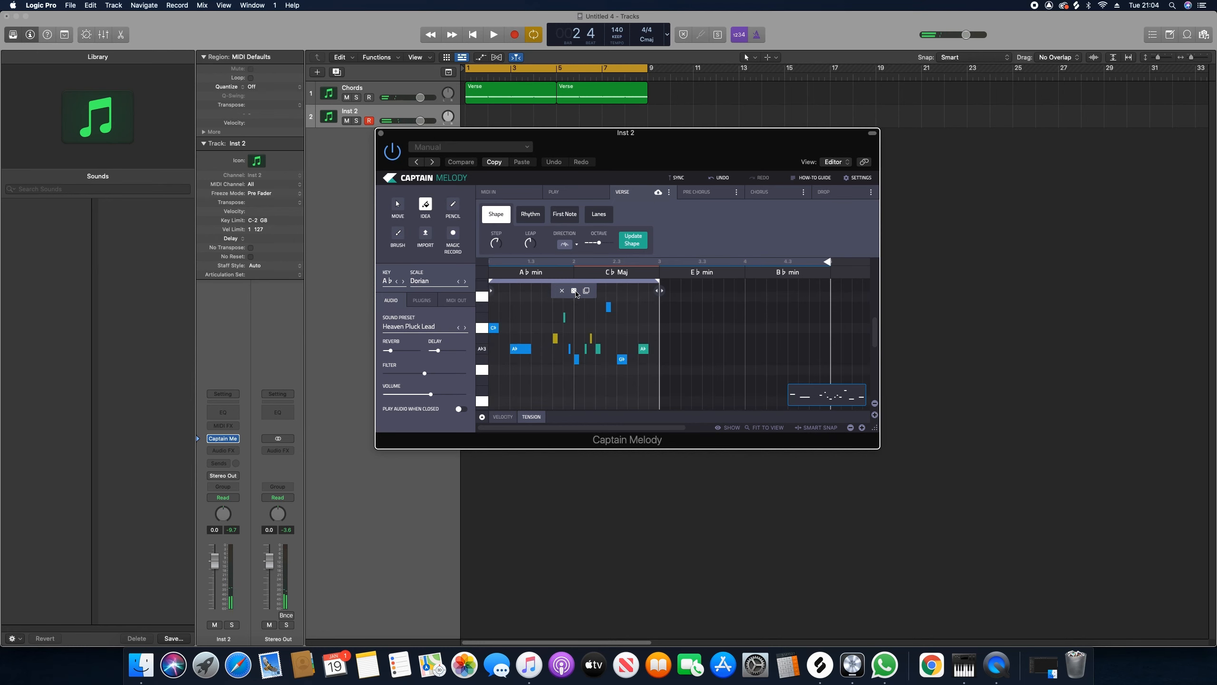
key("space")
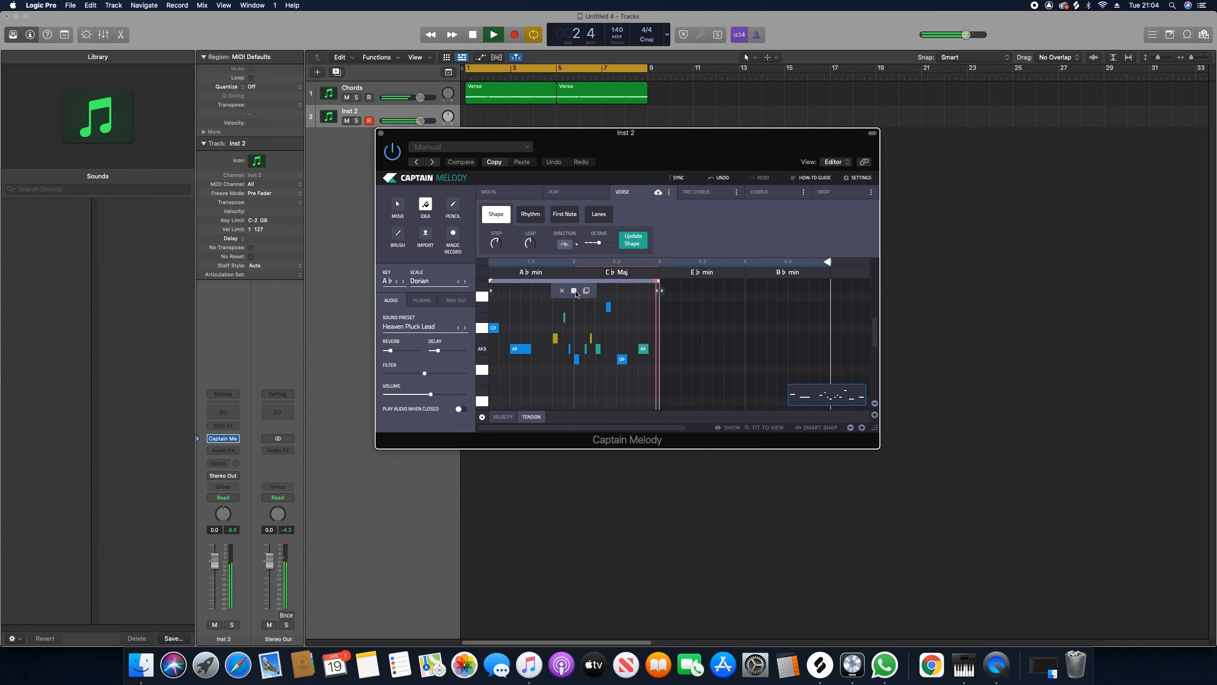
key("space")
left_click(574, 291)
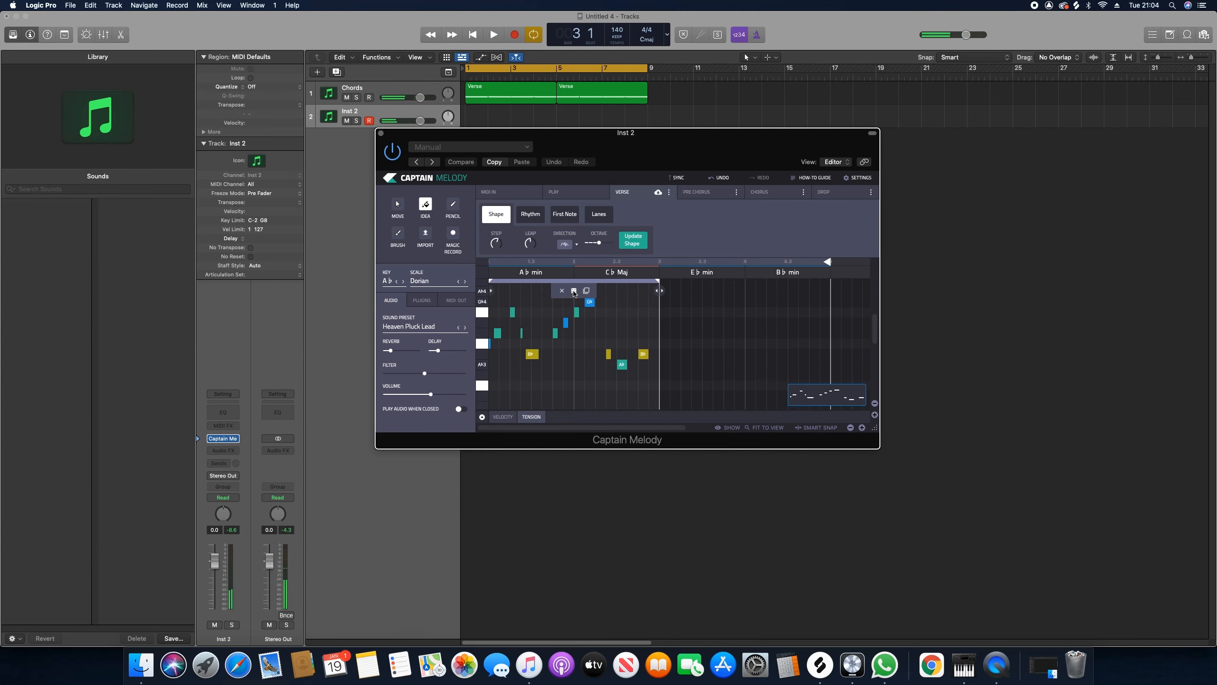
key("space")
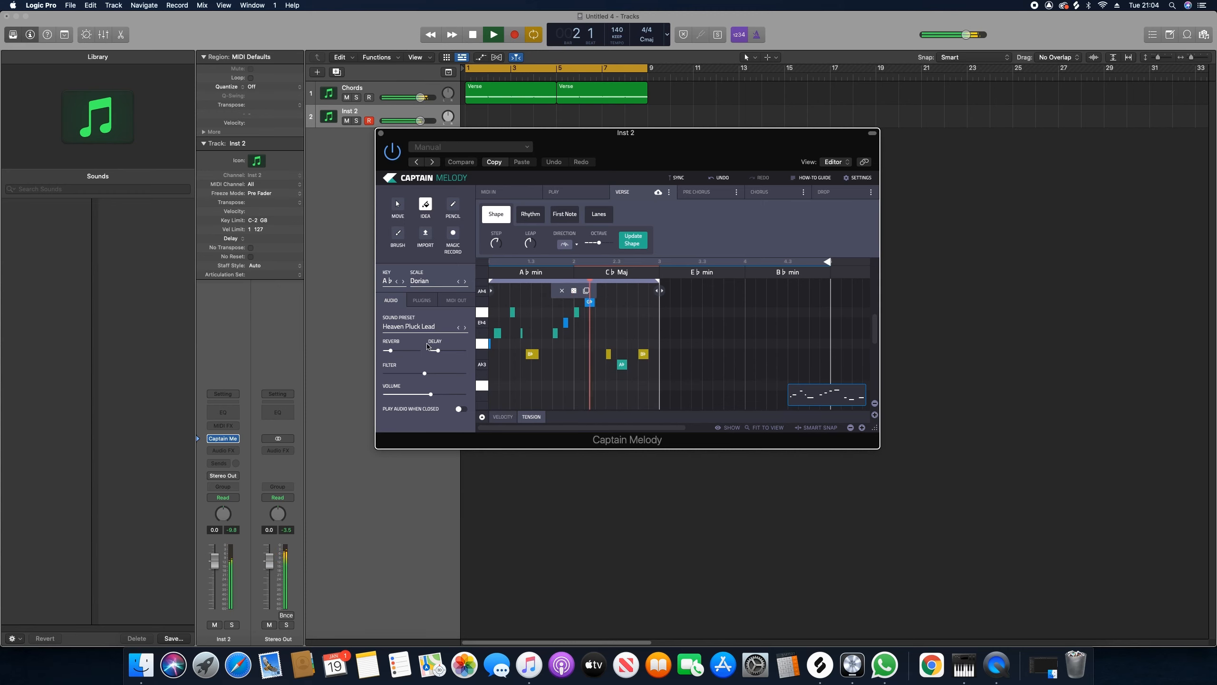
- Stop playback, adjust the Step amount of the melody's shape, and listen to the reshaped melody
key("space")
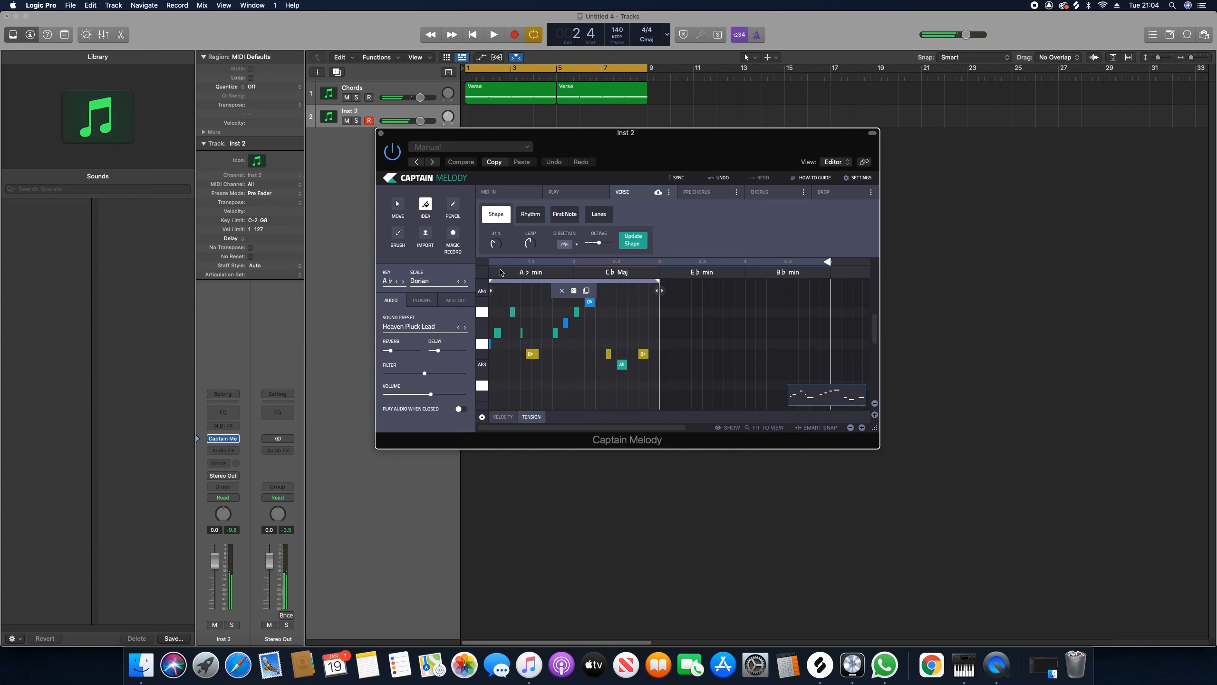
key("space")
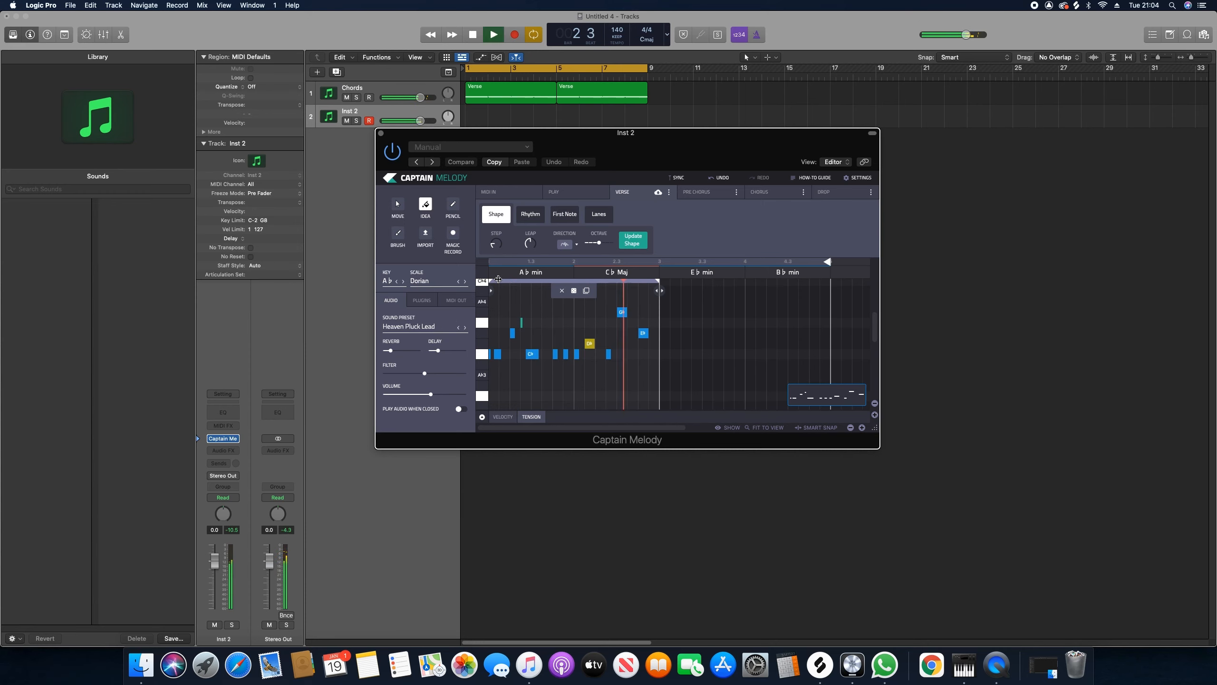
key("space")
- Switch to the melody idea's rhythm settings, adjust the Triplets amount, and play back the changed rhythm
left_click(539, 218)
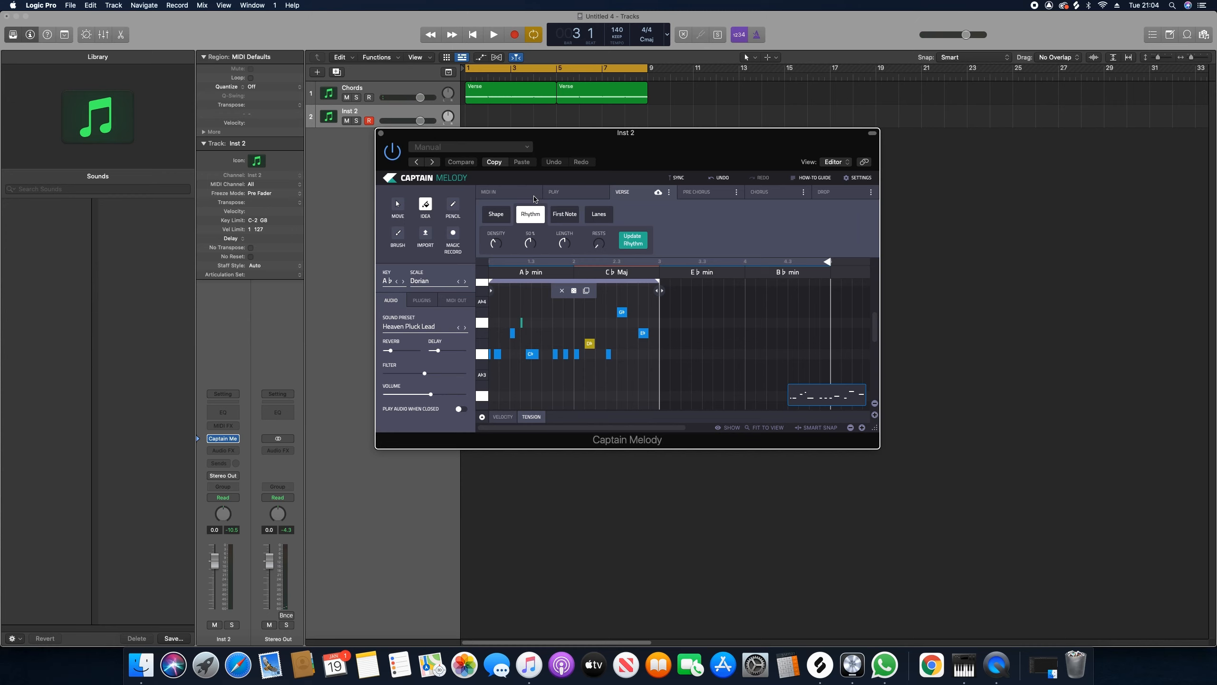
left_click_drag(535, 199, 536, 200)
key("space")
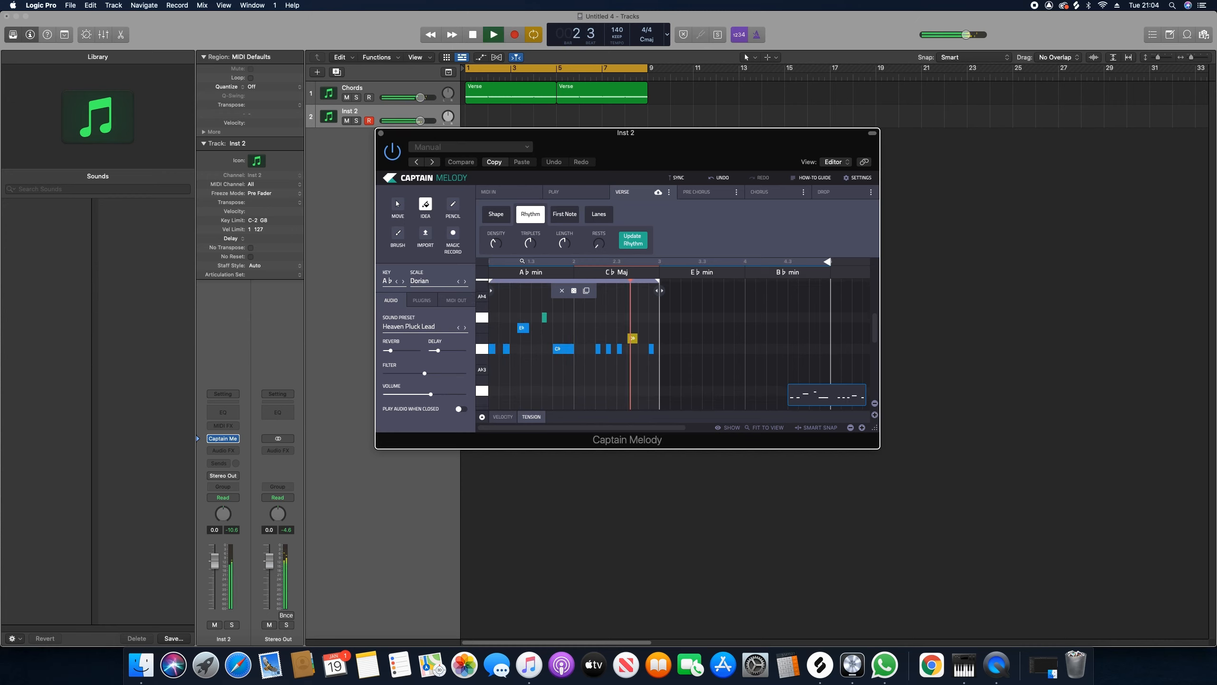
- Lower the rhythm's Density to thin out the melody, stop playback, and fine-tune the Density again
left_click_drag(487, 242, 489, 261)
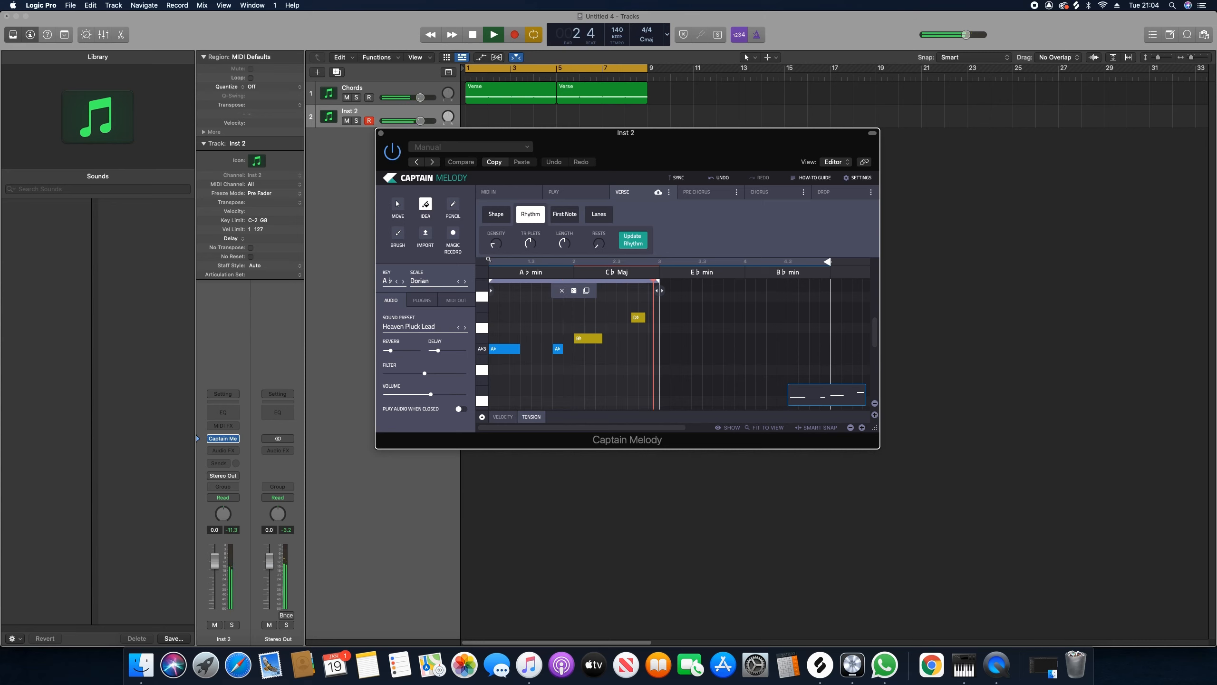
key("space")
left_click_drag(492, 241, 493, 242)
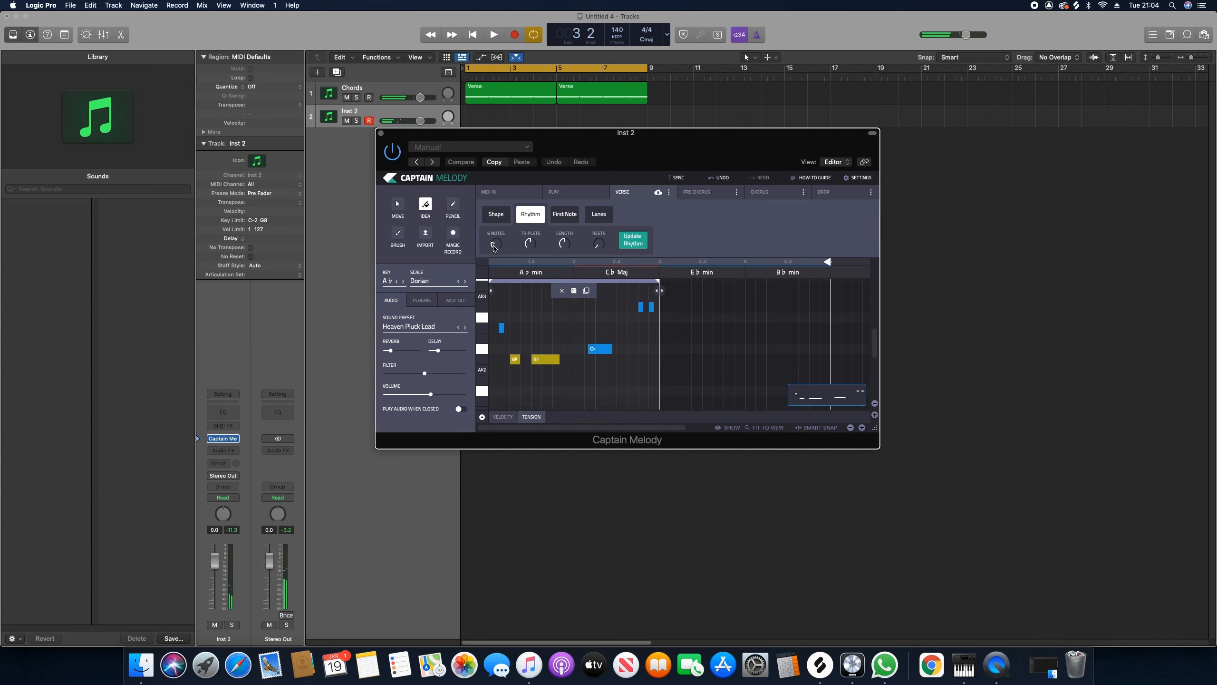
- Play back the verse and lower the Triplets amount of the melody's rhythm
key("space")
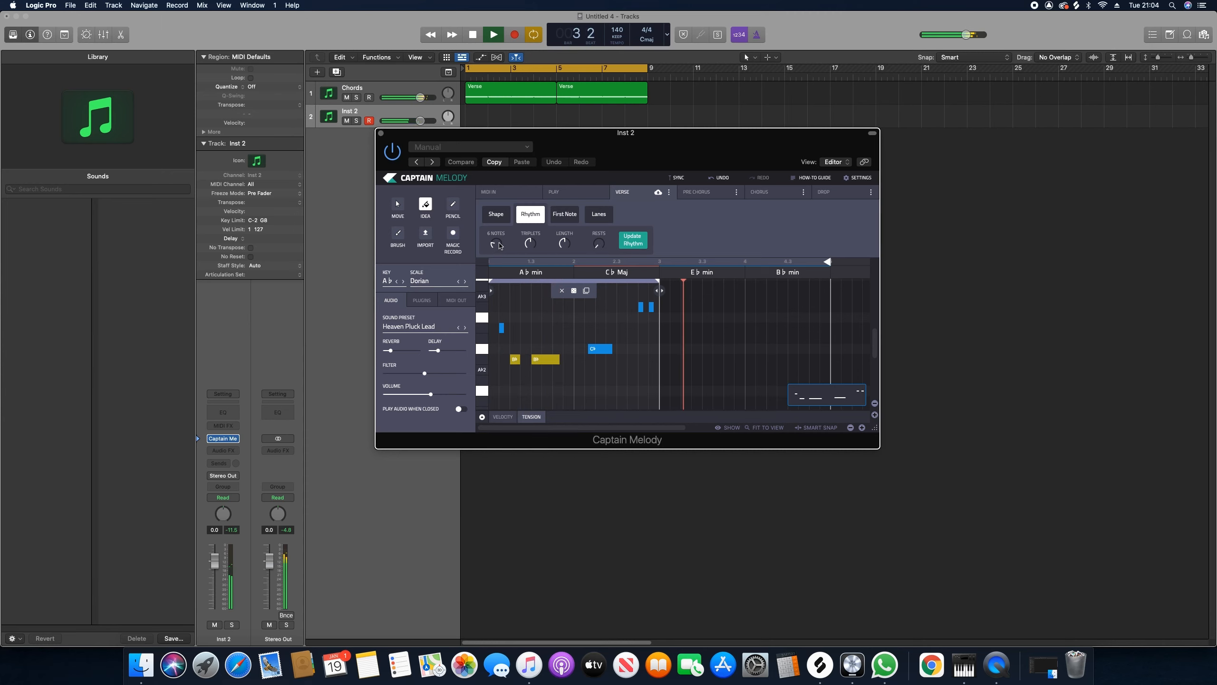
left_click_drag(530, 244, 528, 269)
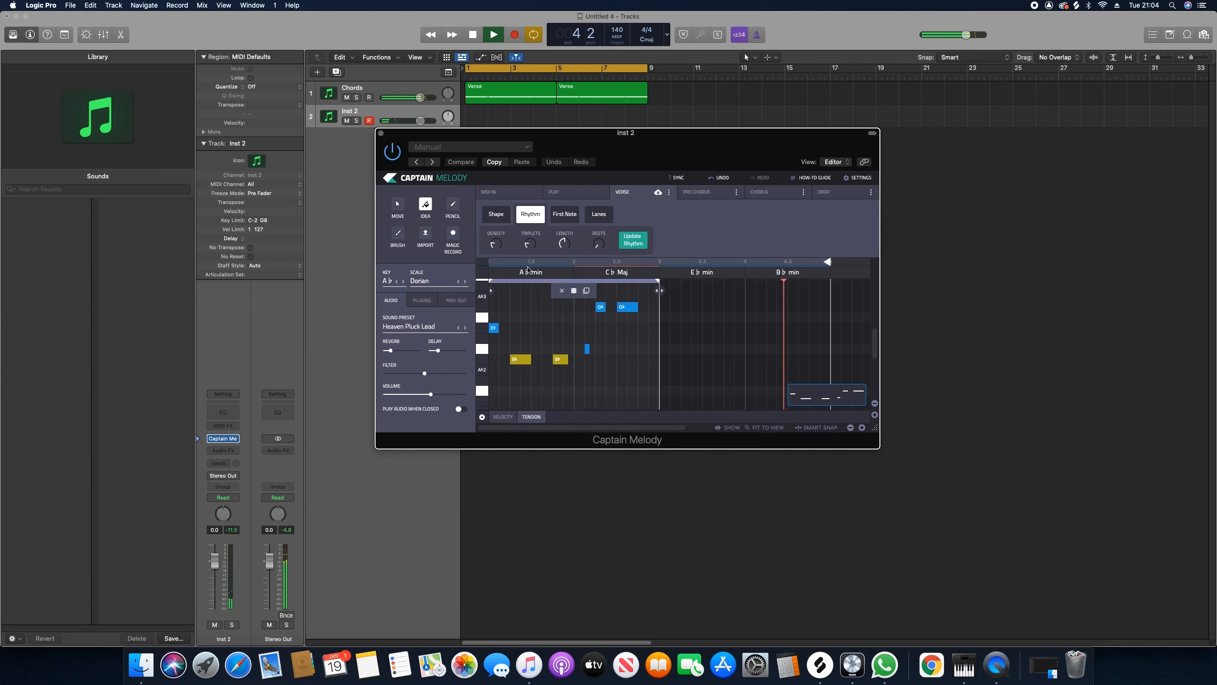
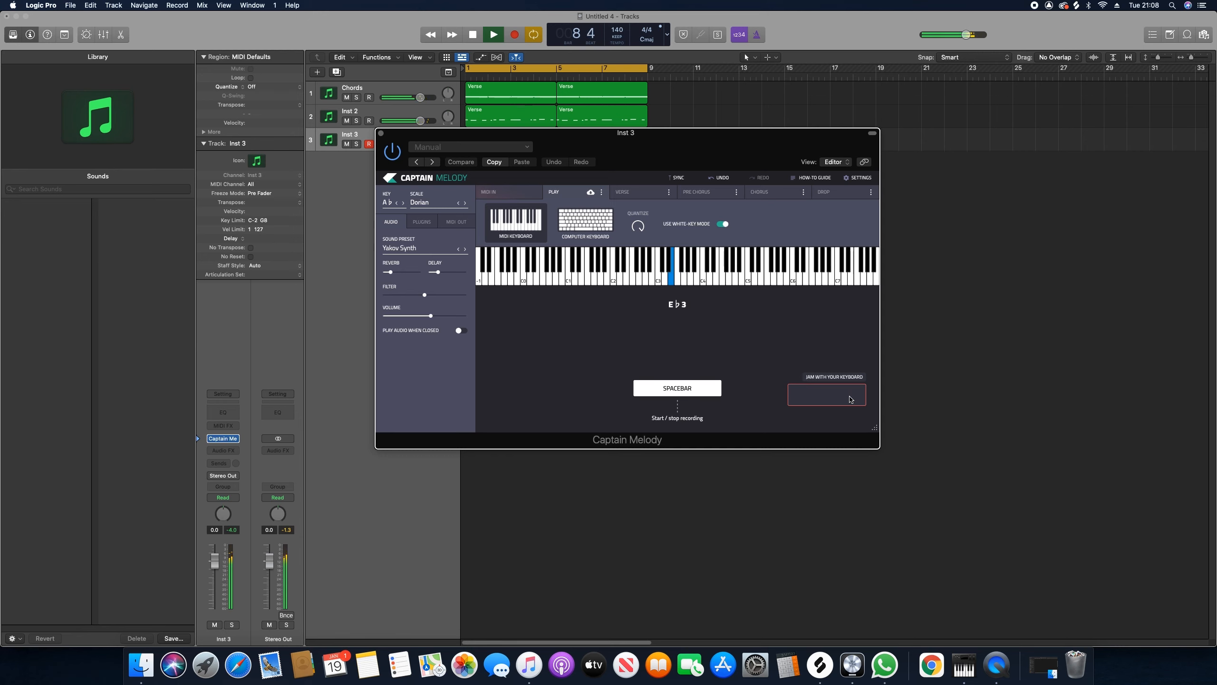
- Finish recording the jammed melody and place it on the Inst 3 track at bar 1 without importing tempo, closing Captain Melody
key("space")
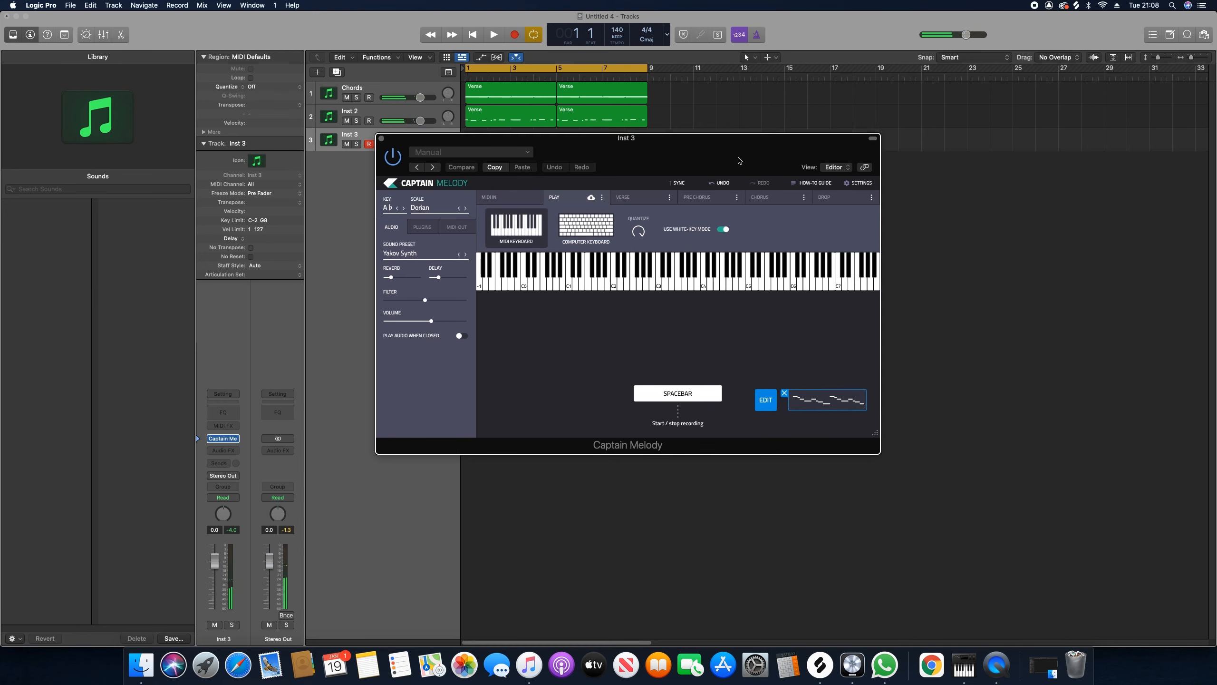
left_click_drag(733, 167, 753, 248)
left_click_drag(848, 477, 466, 140)
left_click(691, 229)
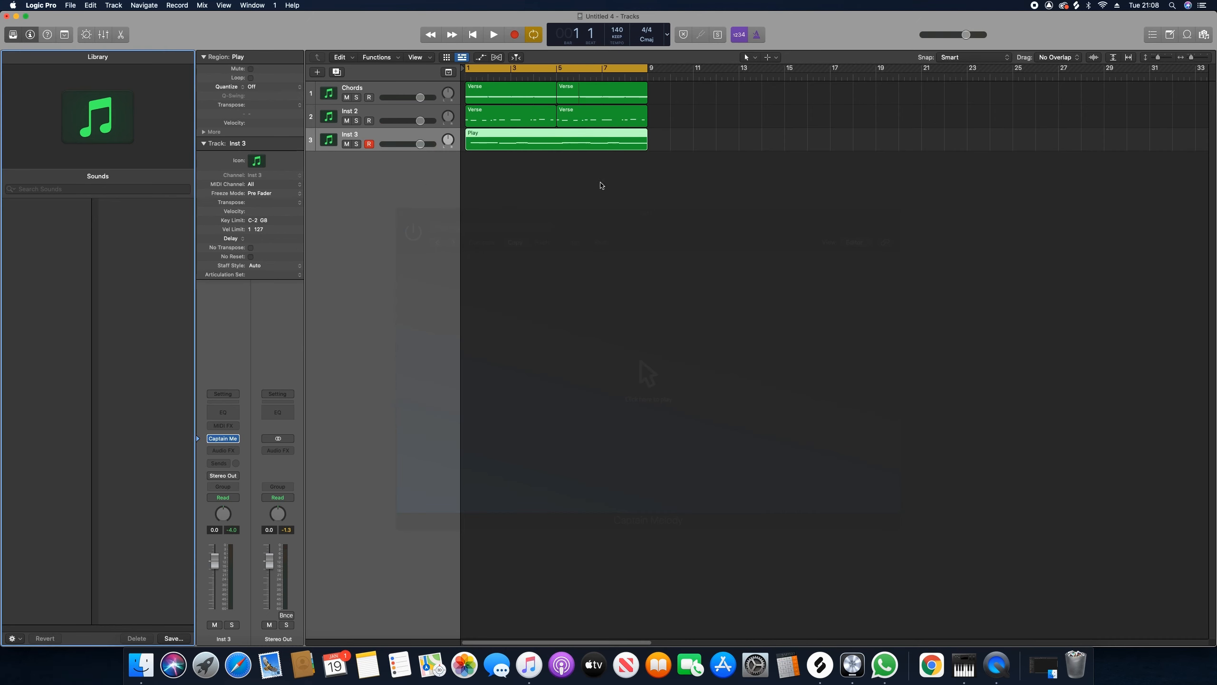
left_click(401, 214)
- Show the Play region's notes in the Piano Roll and lower the Inst 3 track volume to -1.0 during playback
left_click(530, 143)
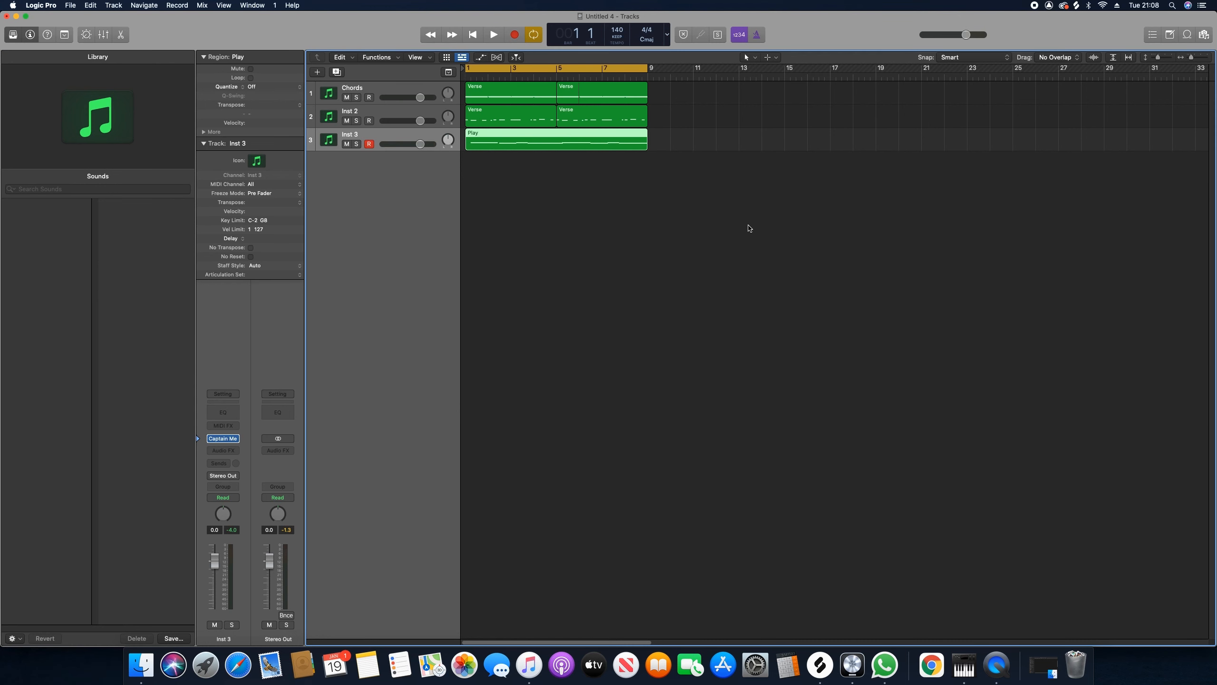
key("e")
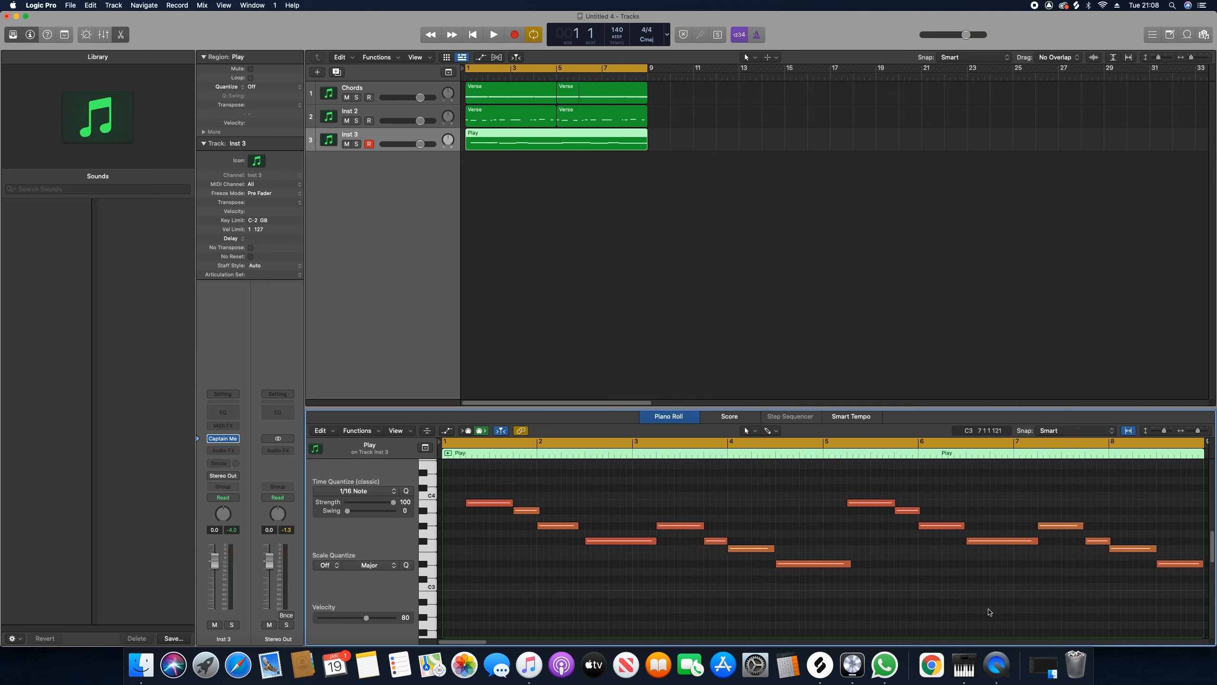
key("space")
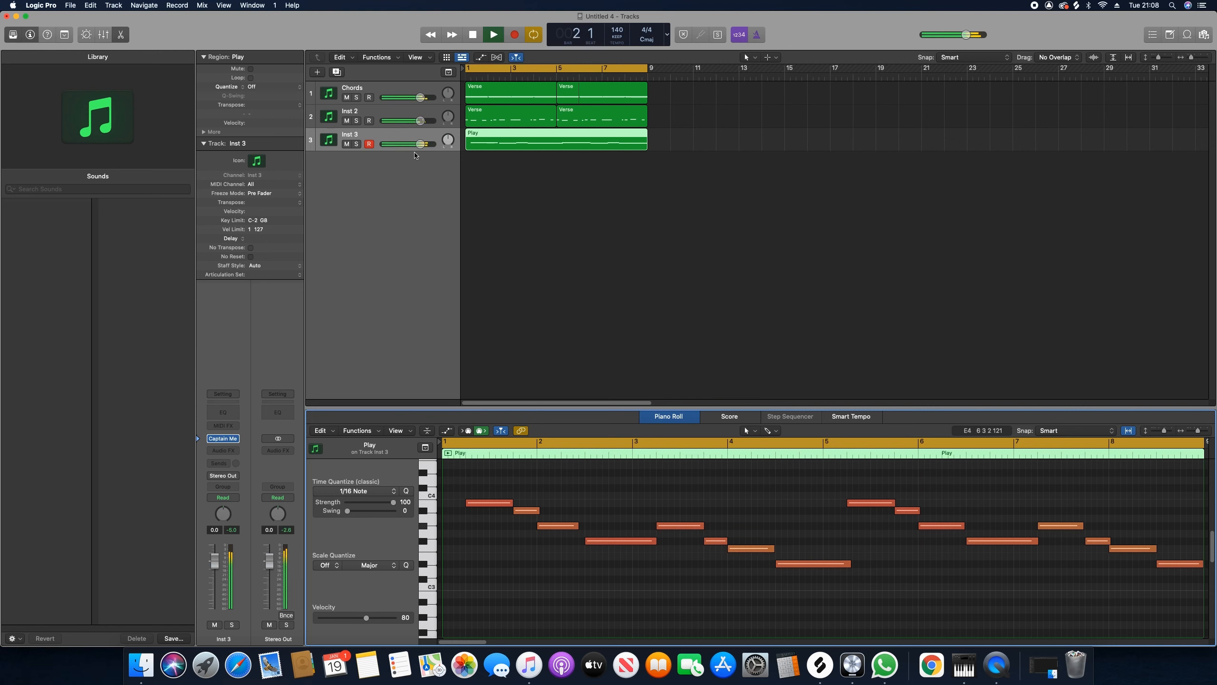
left_click_drag(420, 144, 421, 120)
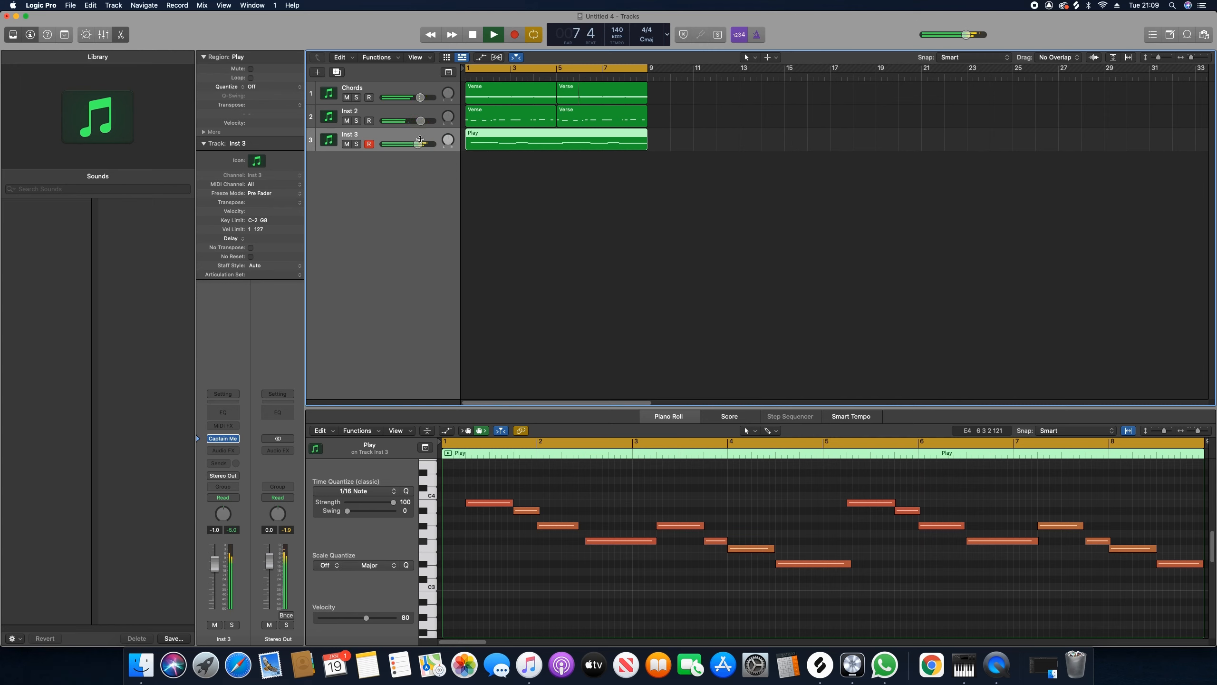
key("space")
- Create one software instrument track using Mixed In Key's Captain Deep in stereo
left_click(316, 73)
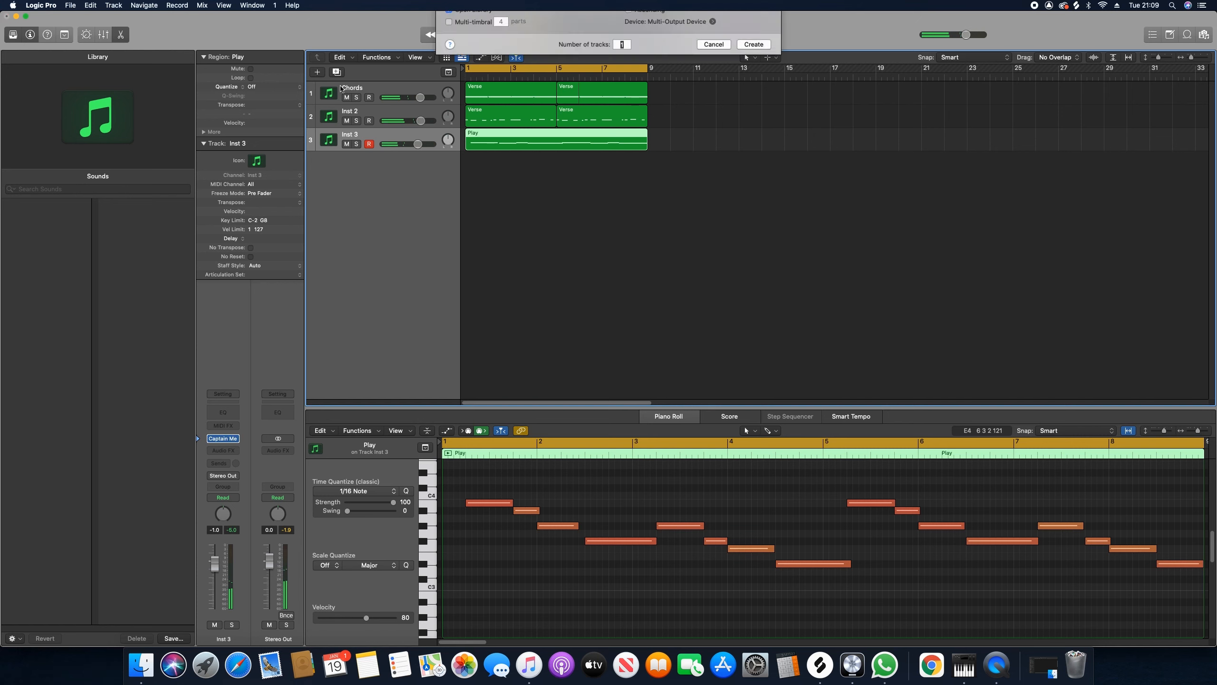
left_click(542, 103)
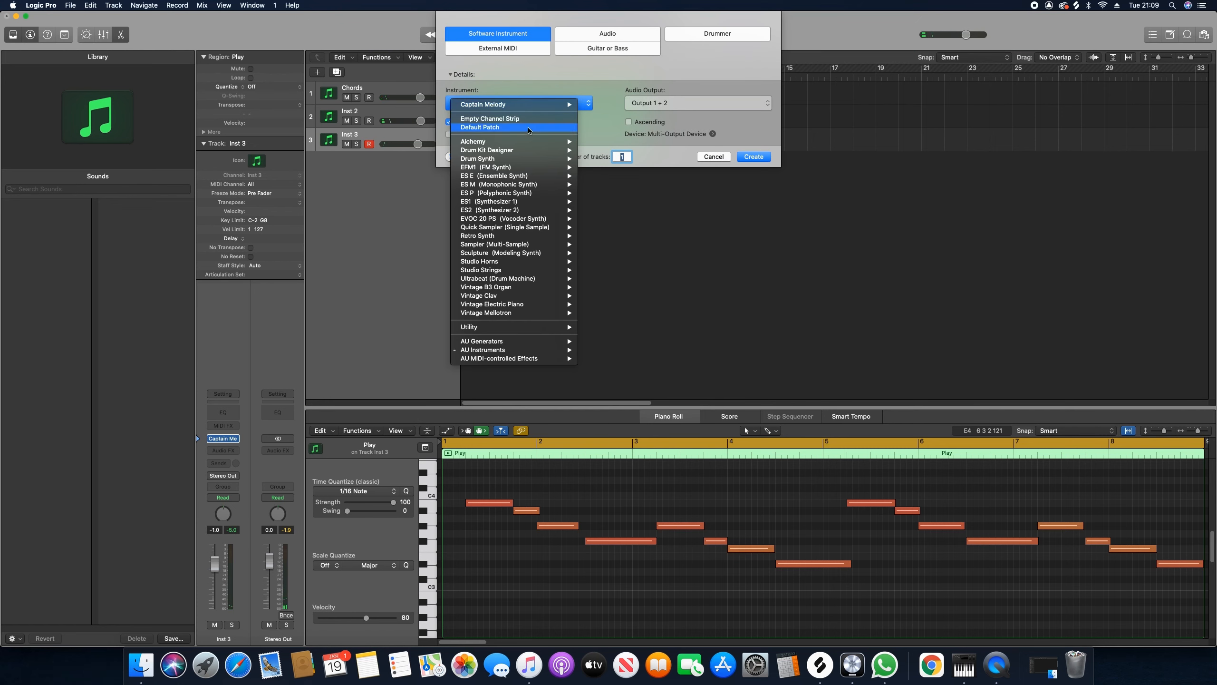
mouse_move(535, 354)
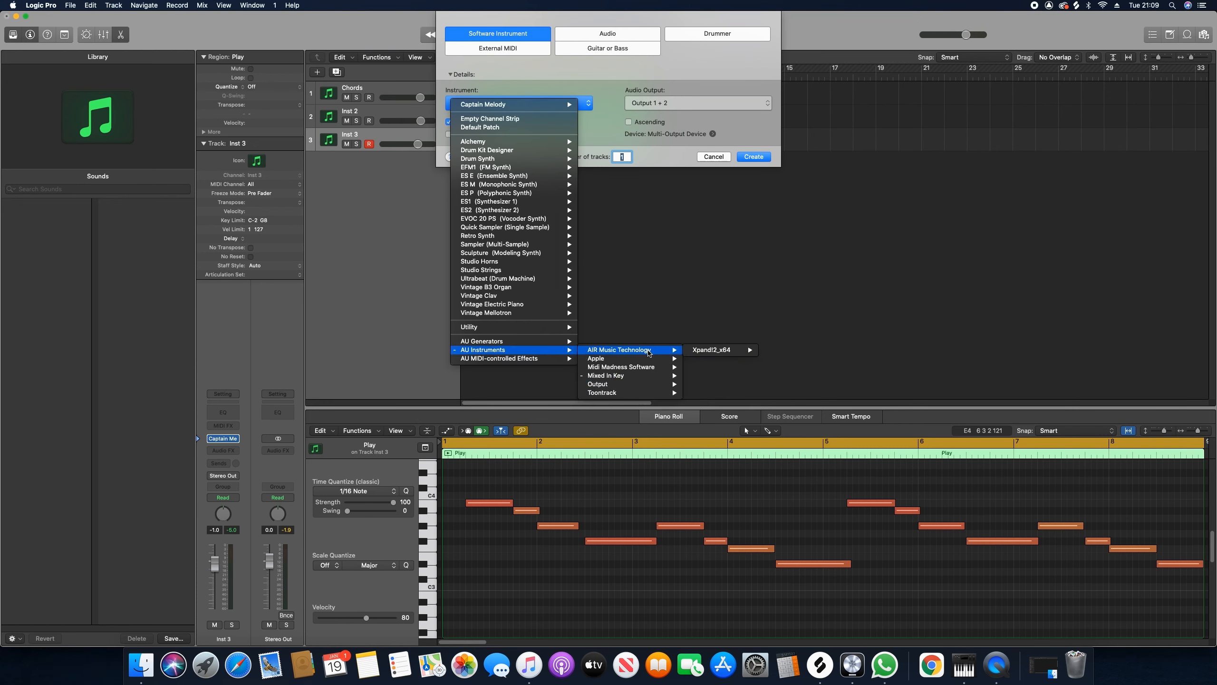
mouse_move(654, 379)
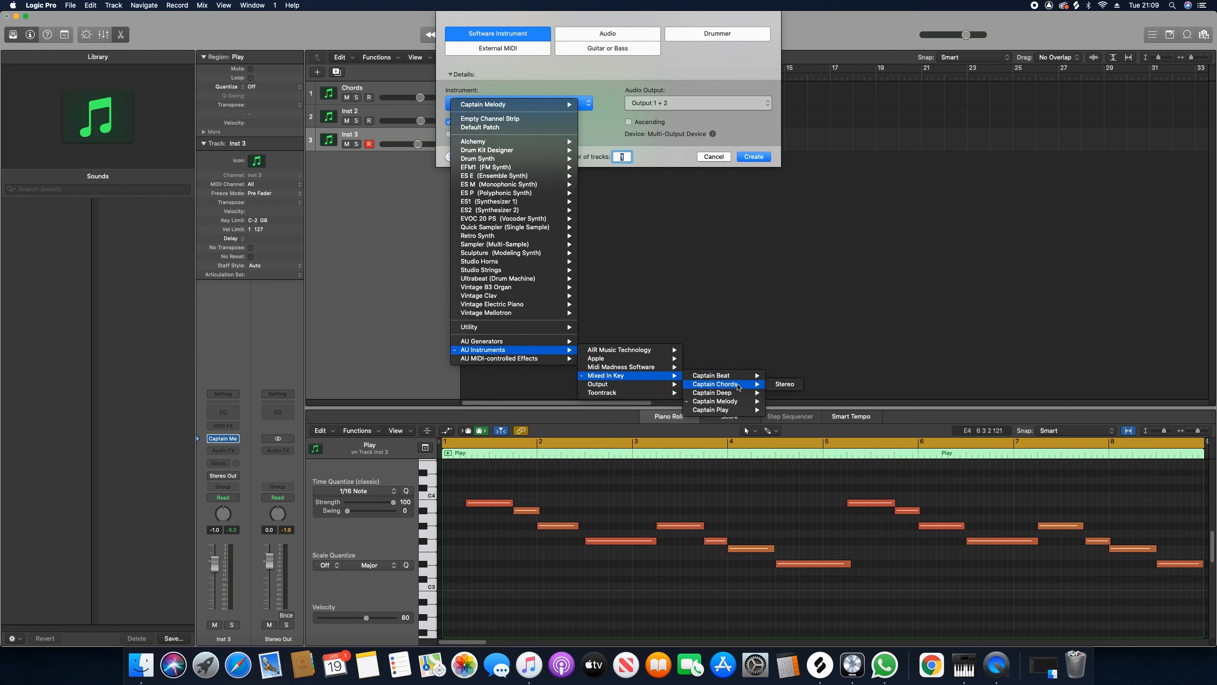
mouse_move(756, 387)
left_click(784, 392)
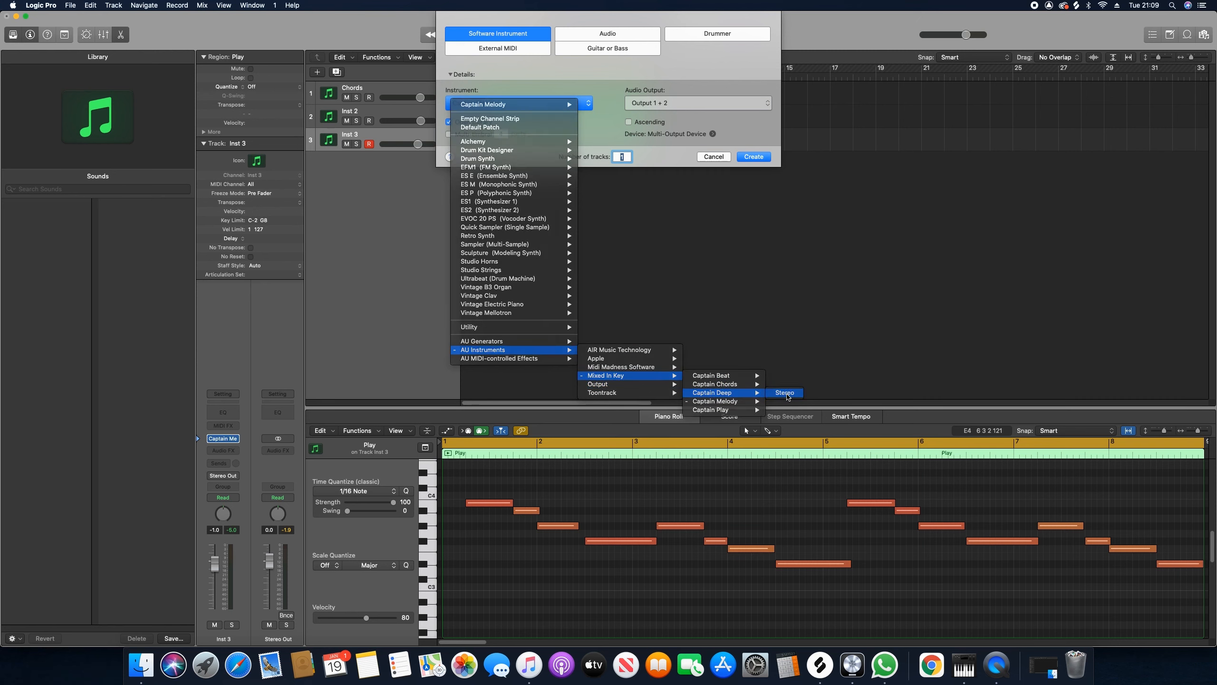
left_click(756, 158)
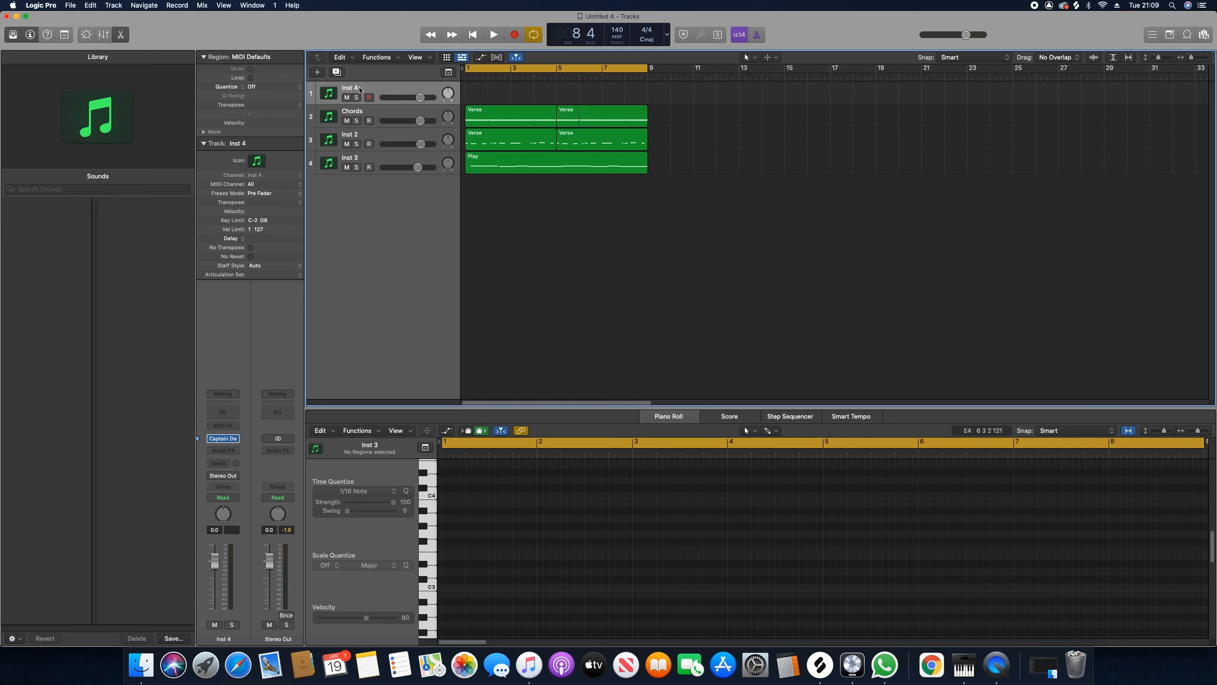
- Rename the new Captain Deep track as "bass" and open its instrument
double_click(359, 88)
type("bass")
mouse_move(223, 440)
left_click(674, 333)
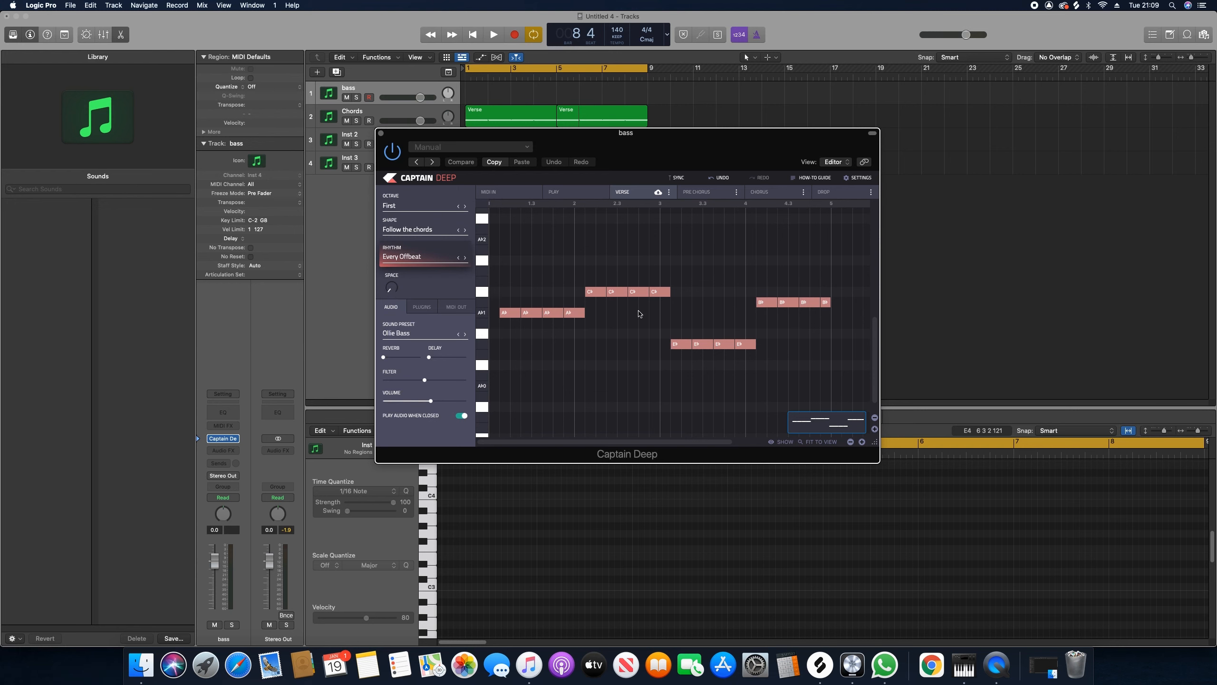
- Listen to the bassline, audition the On Every Measure and On Chord Change rhythms, and set the bass rhythm to Moving
key("space")
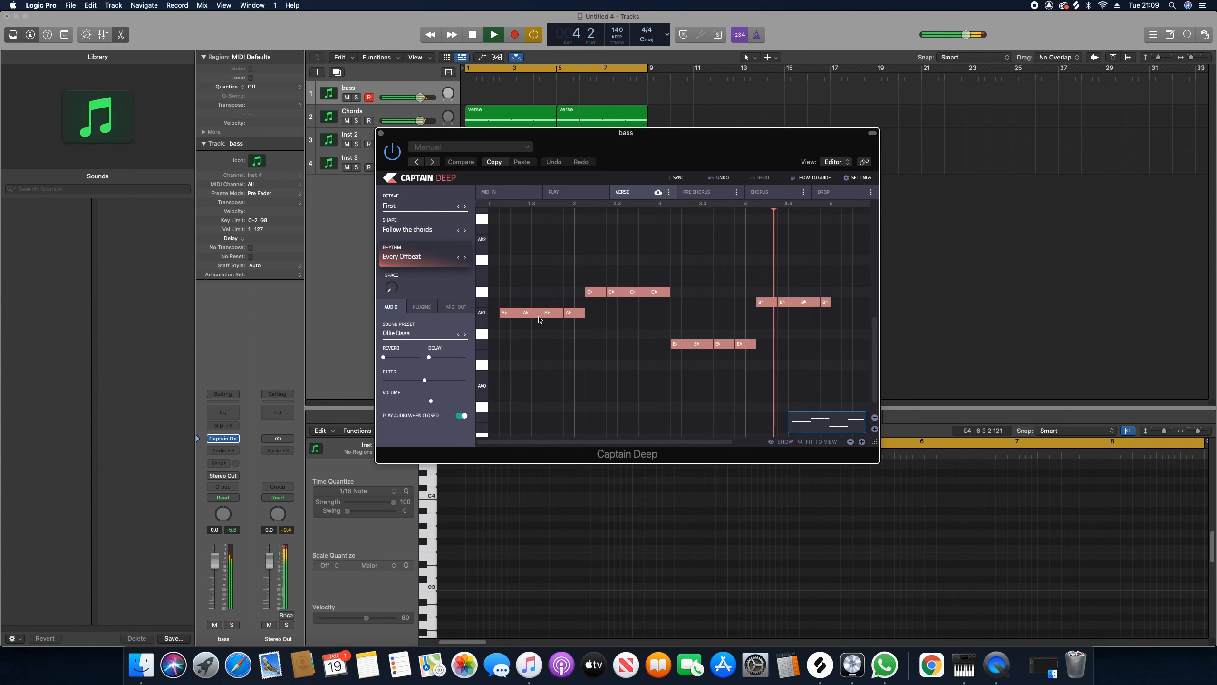
key("space")
left_click(405, 258)
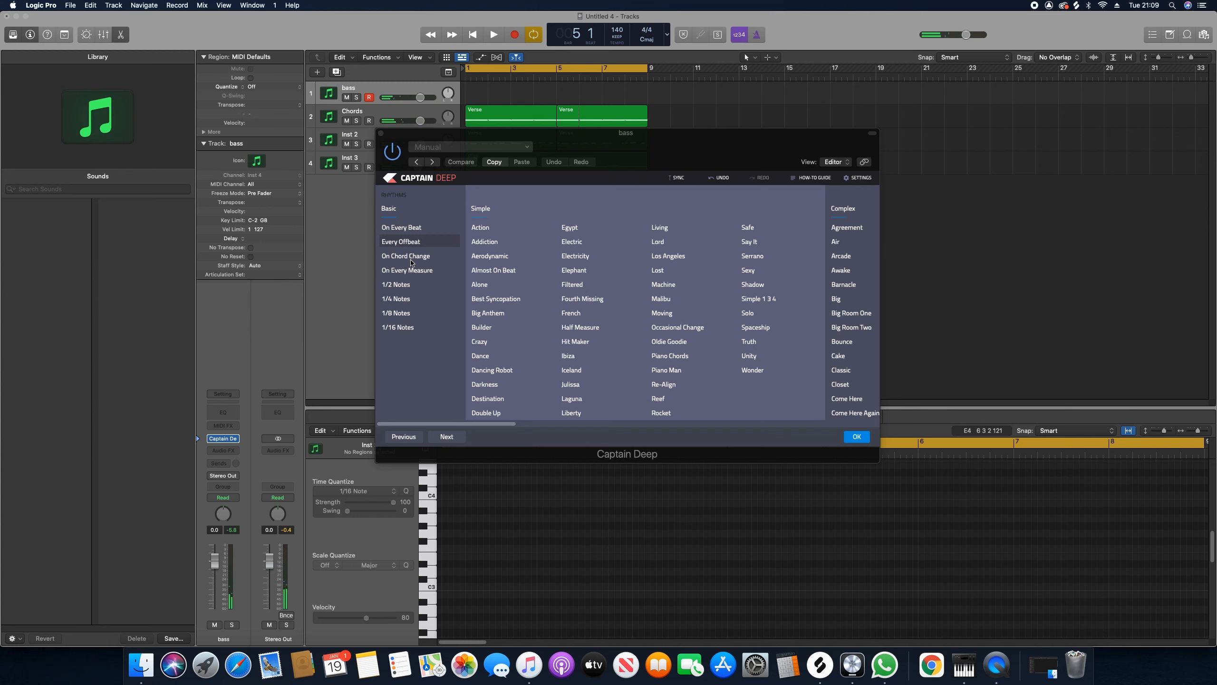
key("space")
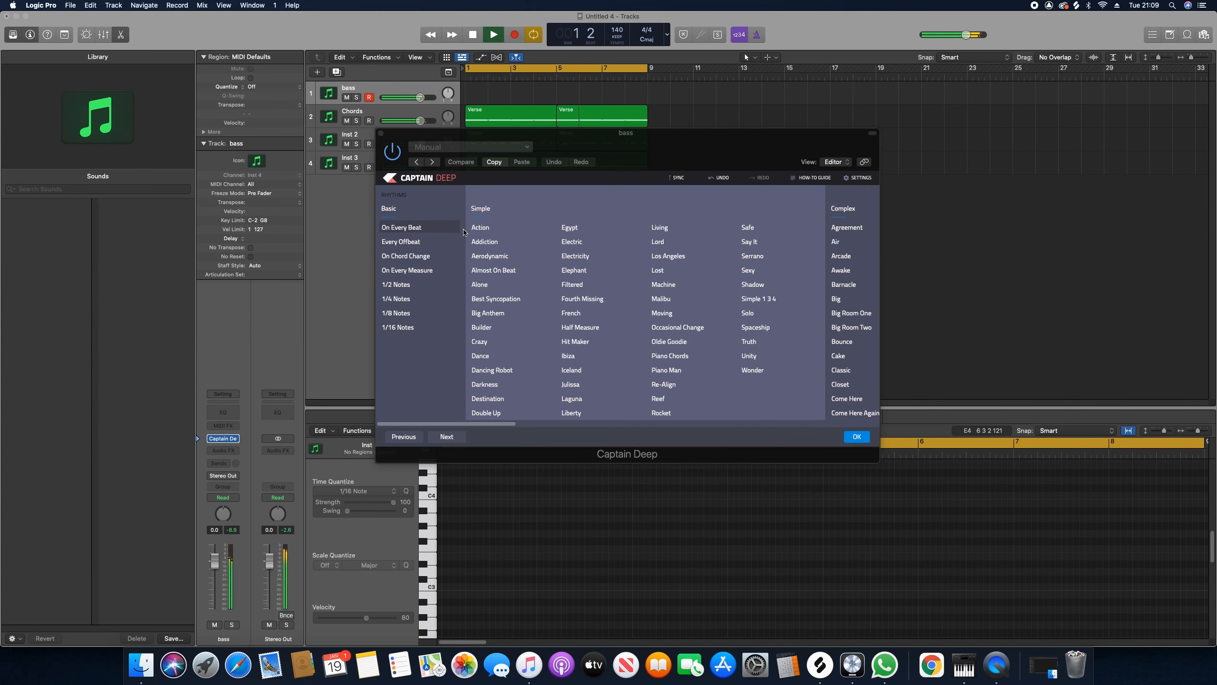
left_click(404, 270)
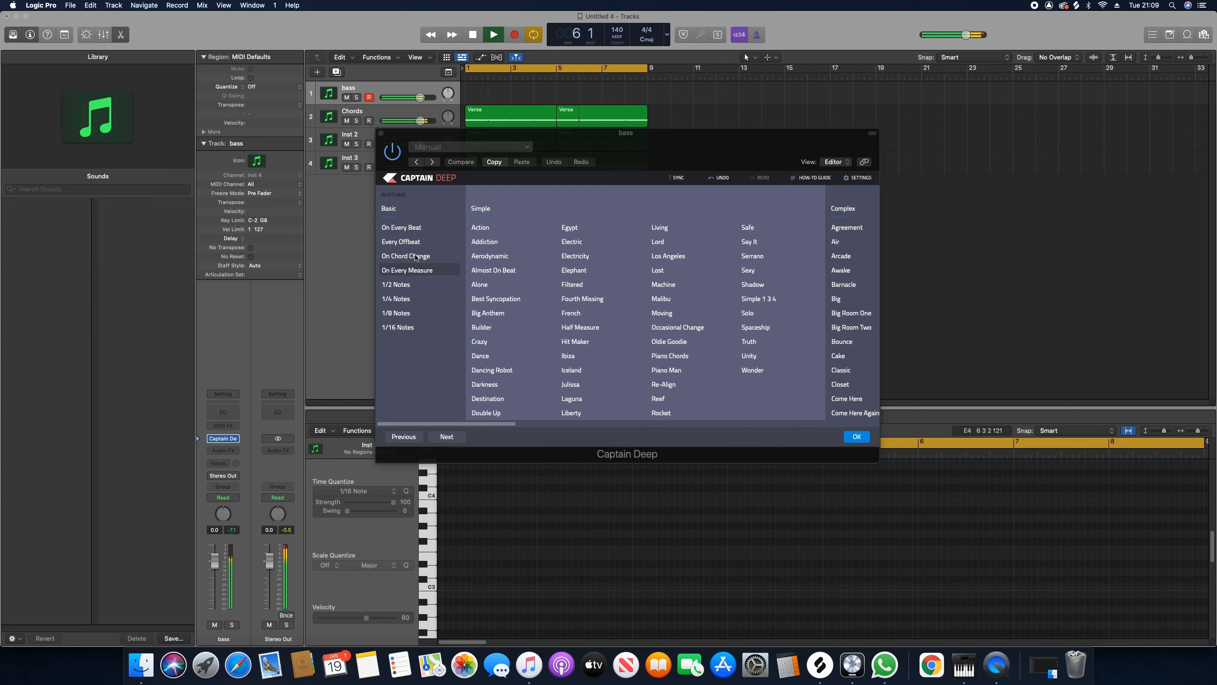
left_click(416, 257)
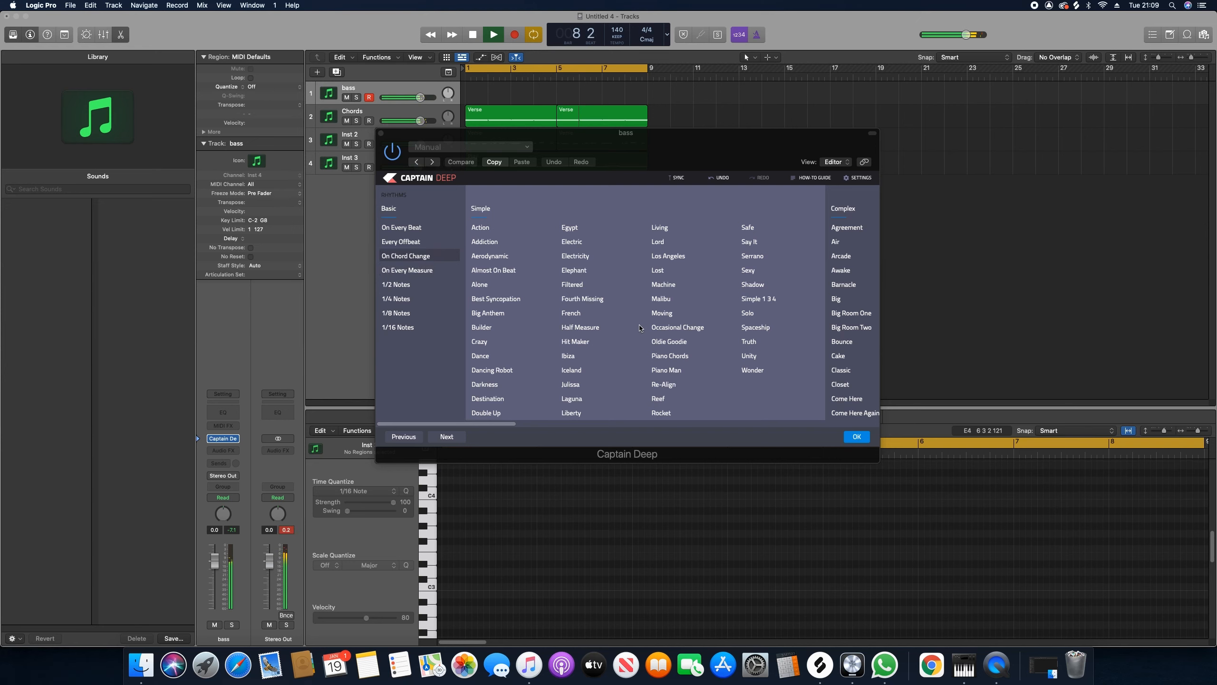
left_click(658, 316)
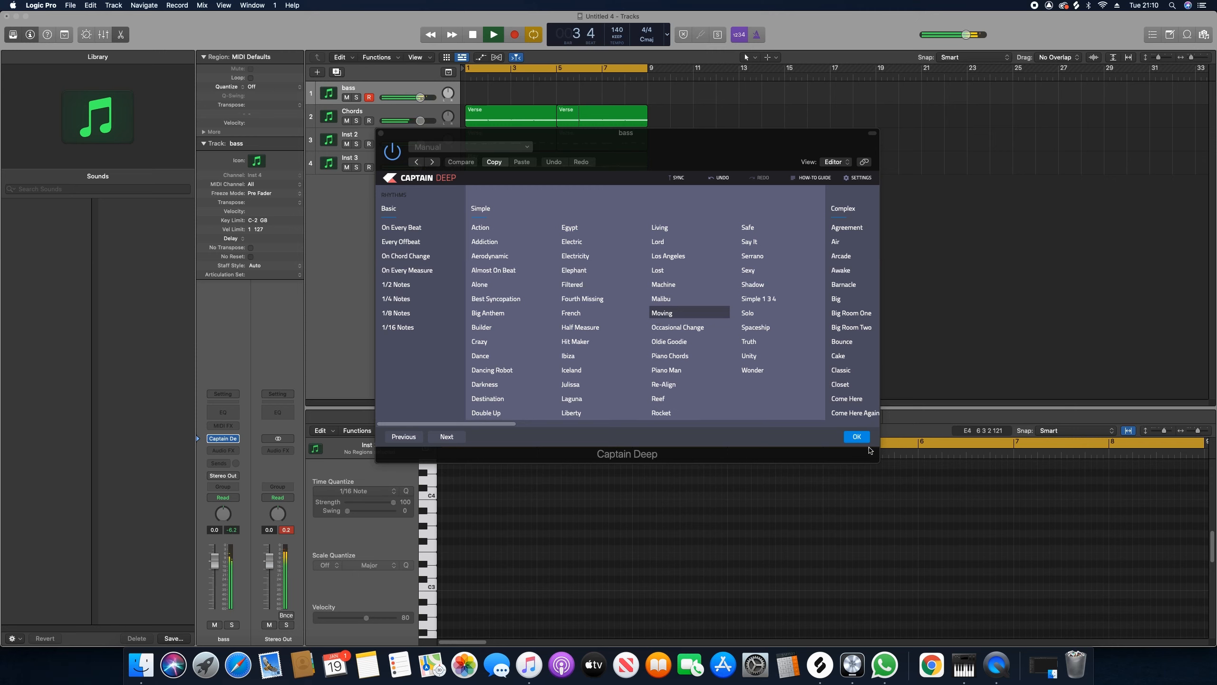
left_click(857, 437)
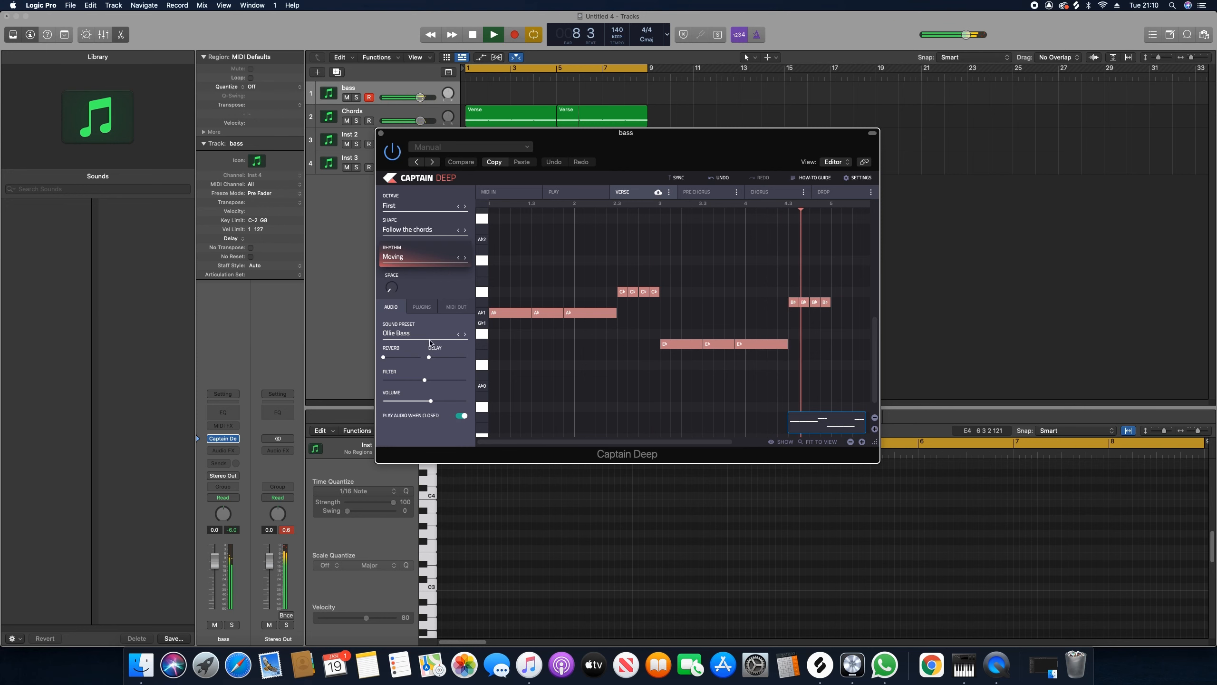
- Audition the Deep and Low bass sound and set the sound preset to 808 Tone
left_click(426, 335)
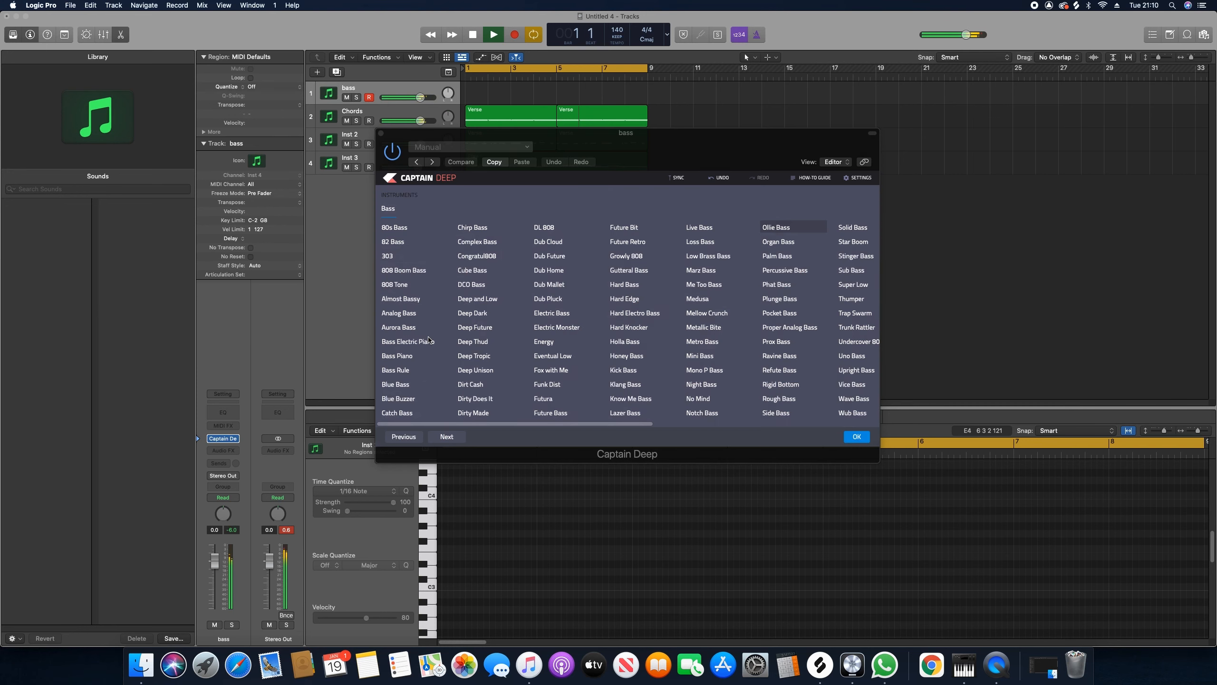
left_click(474, 299)
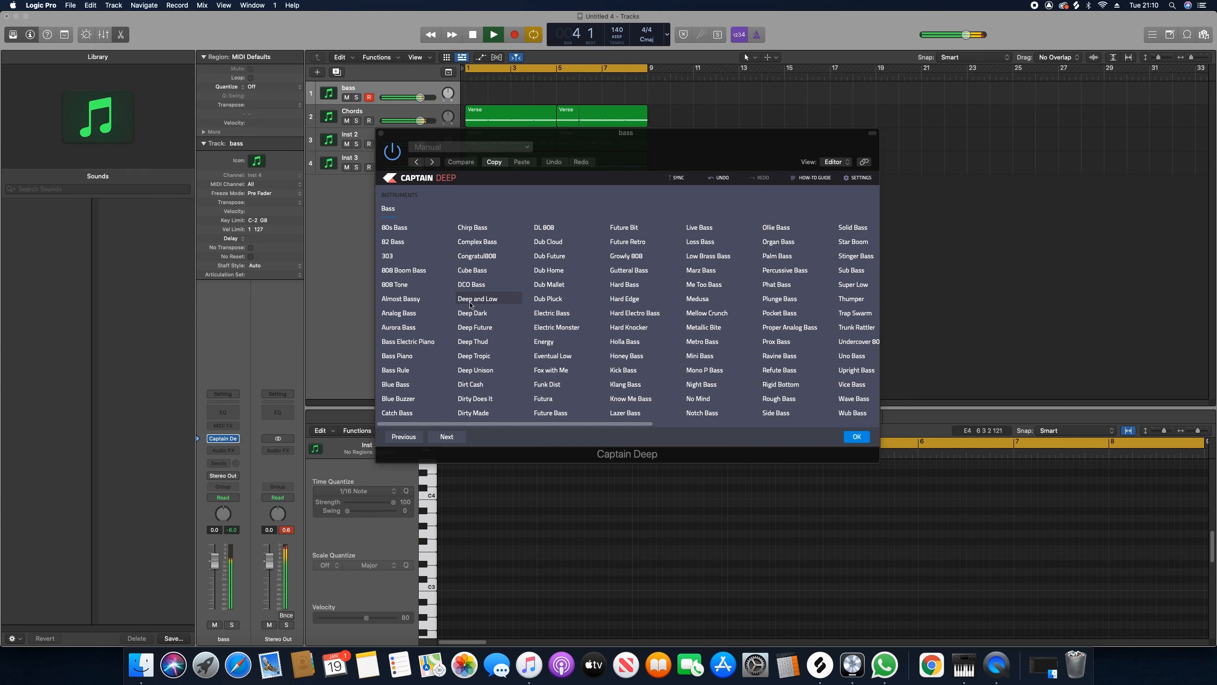
left_click(395, 286)
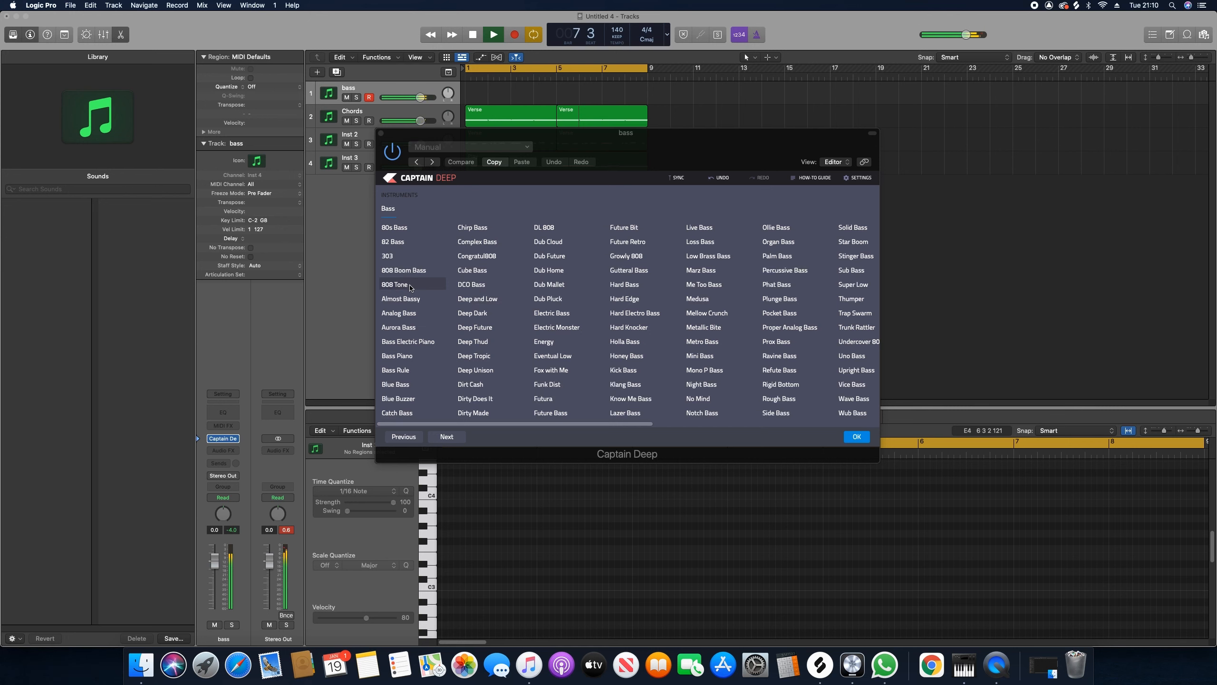
left_click(857, 437)
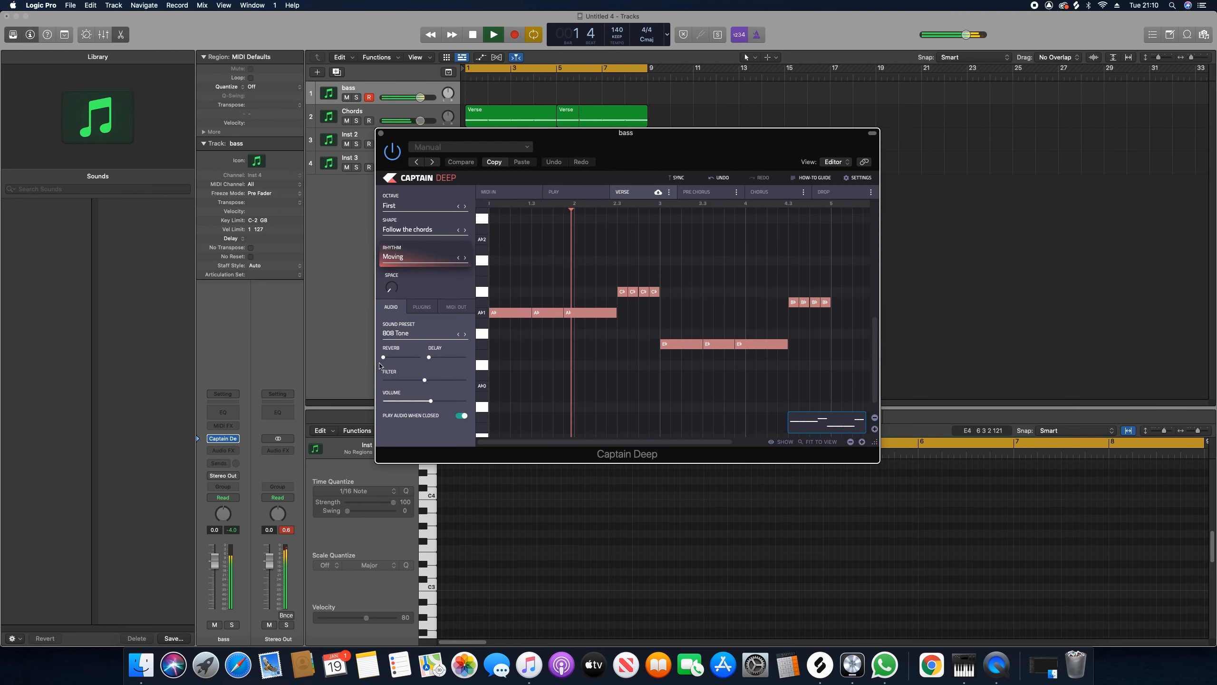
- Raise the Captain Deep volume almost to maximum, turn off Play Audio When Closed, and stop playback
left_click_drag(430, 400, 459, 407)
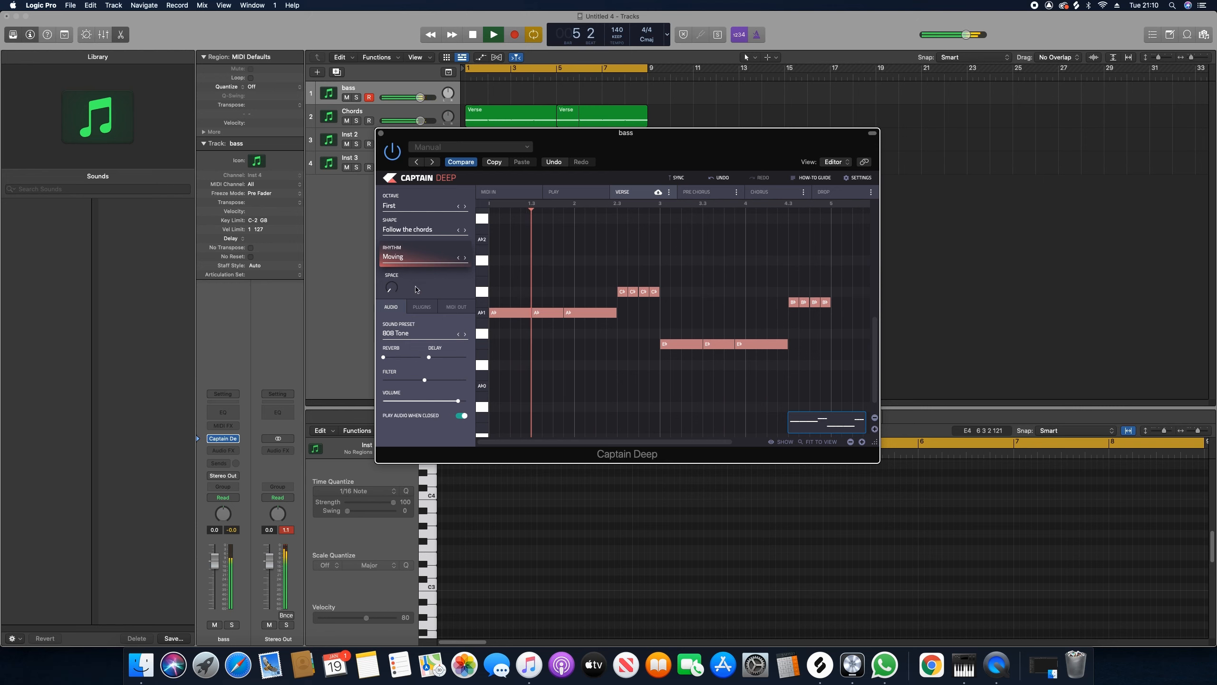
mouse_move(458, 402)
left_mouse_down()
mouse_move(508, 407)
mouse_move(462, 402)
left_mouse_up()
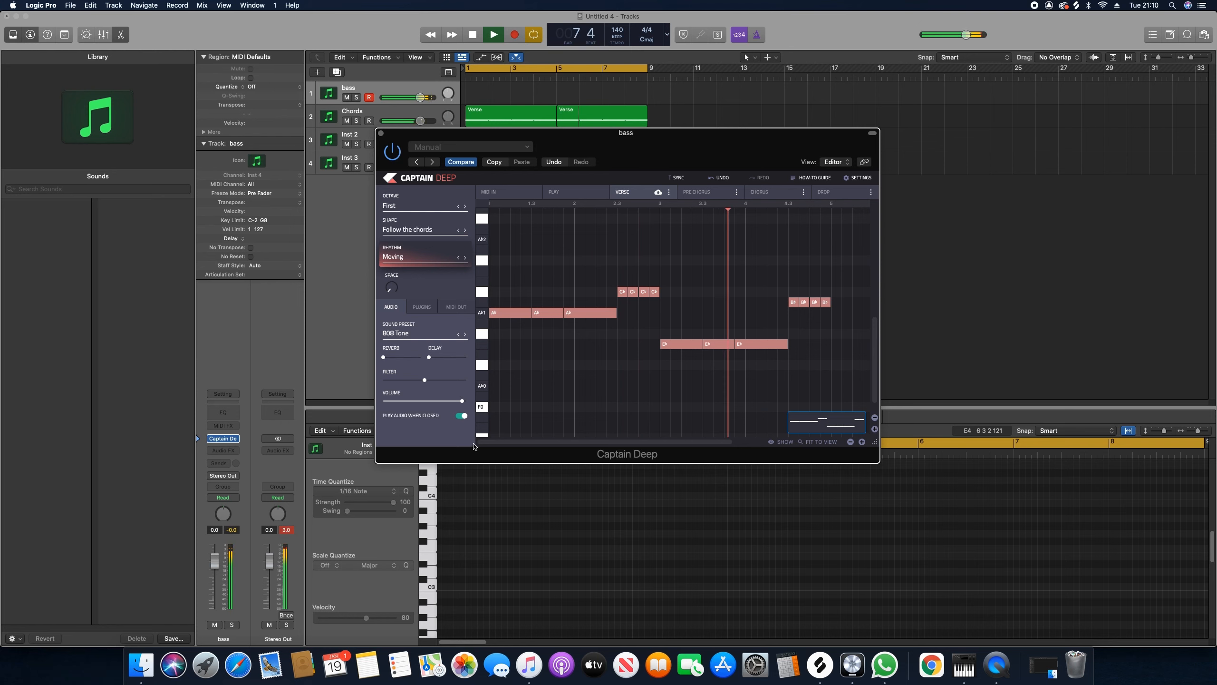
left_click(463, 416)
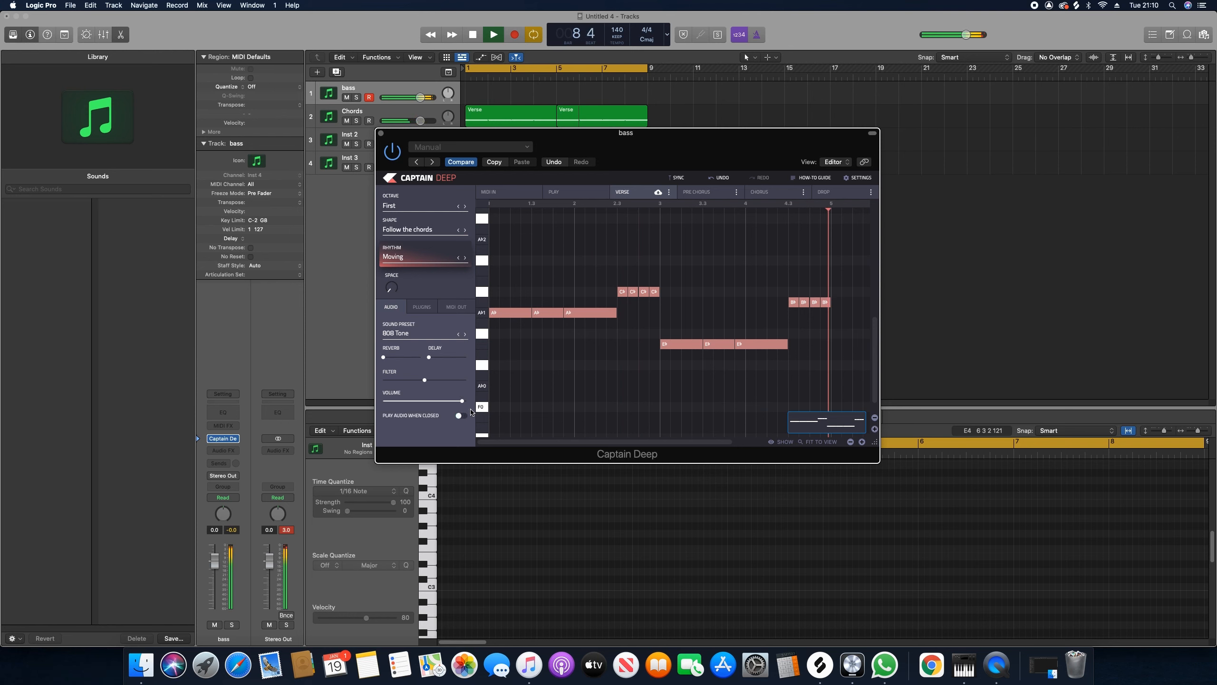
key("space")
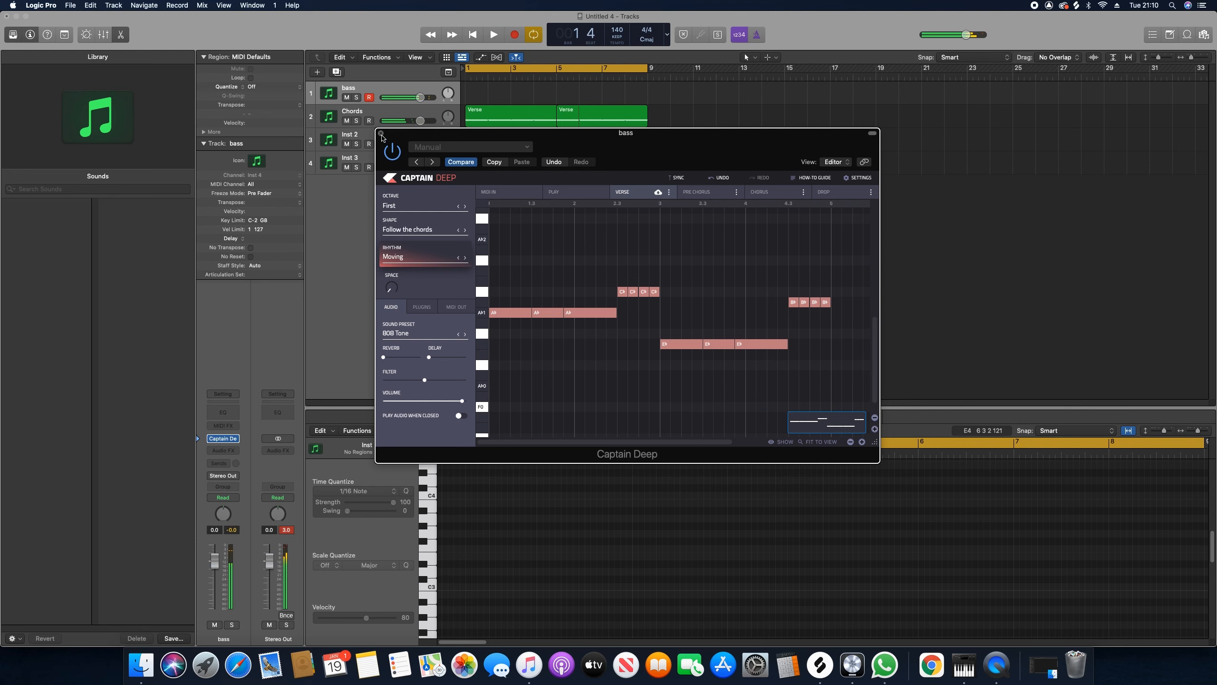
- Place the Captain Deep verse bassline on the bass track at bar 1 without importing tempo information, and dismiss the blank message
left_click(382, 134)
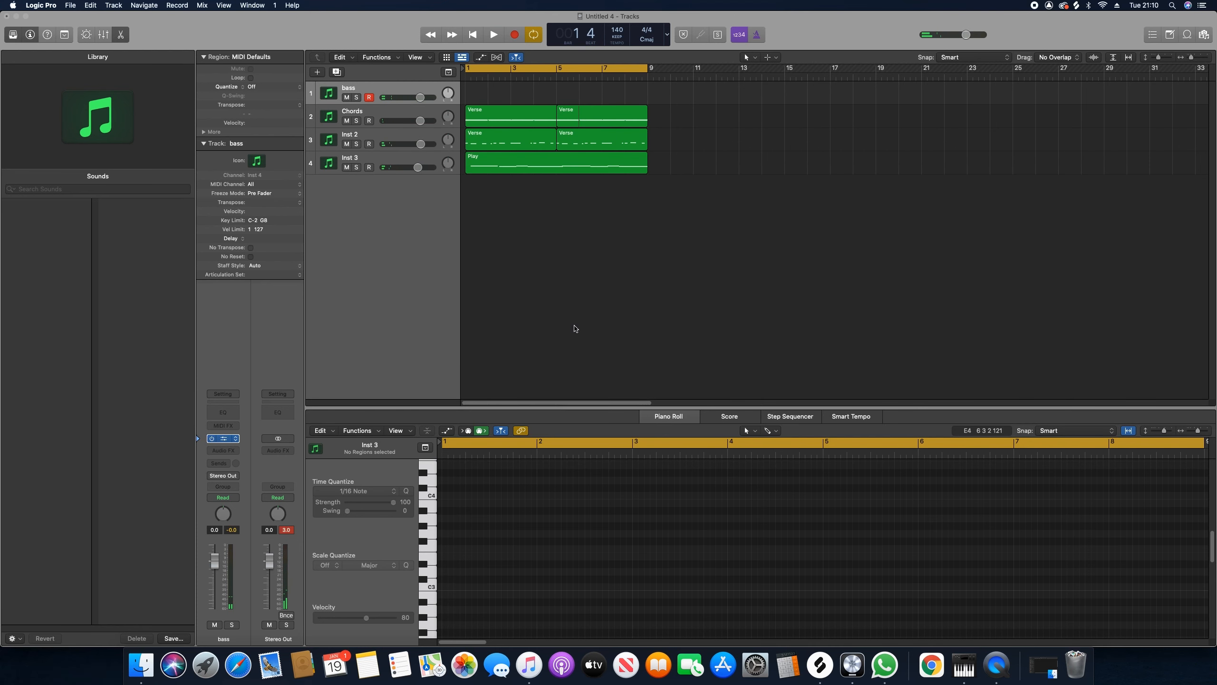
key("v")
left_click_drag(834, 426, 459, 100)
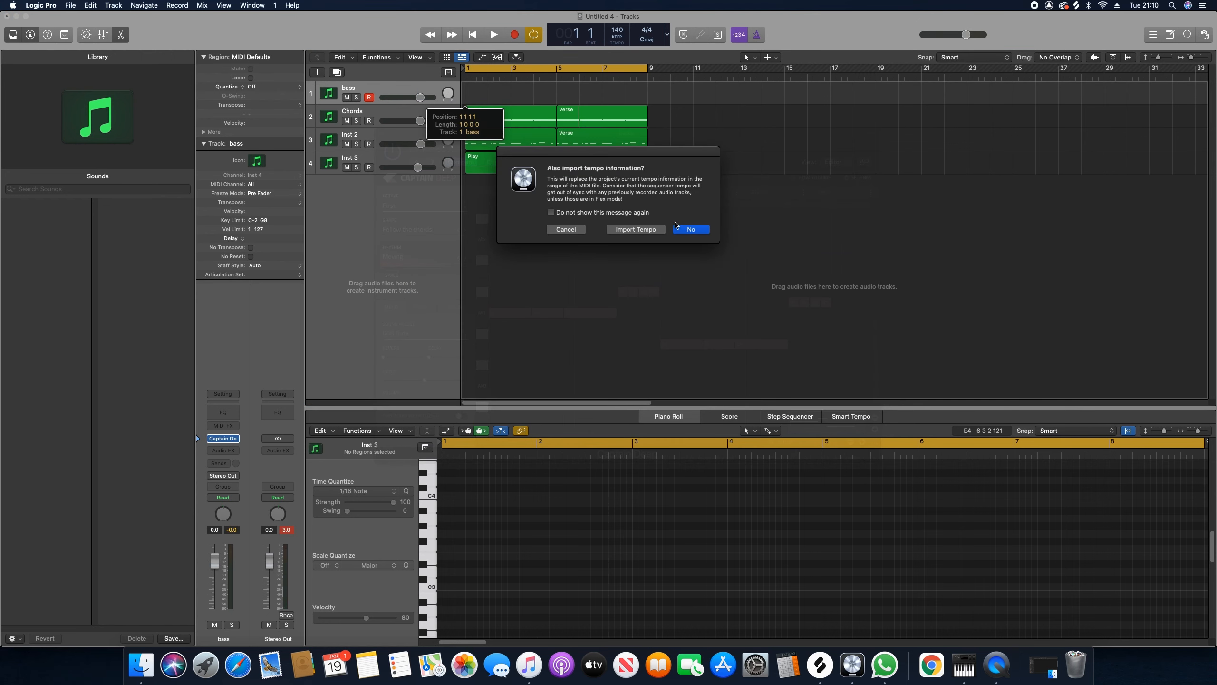
left_click(707, 231)
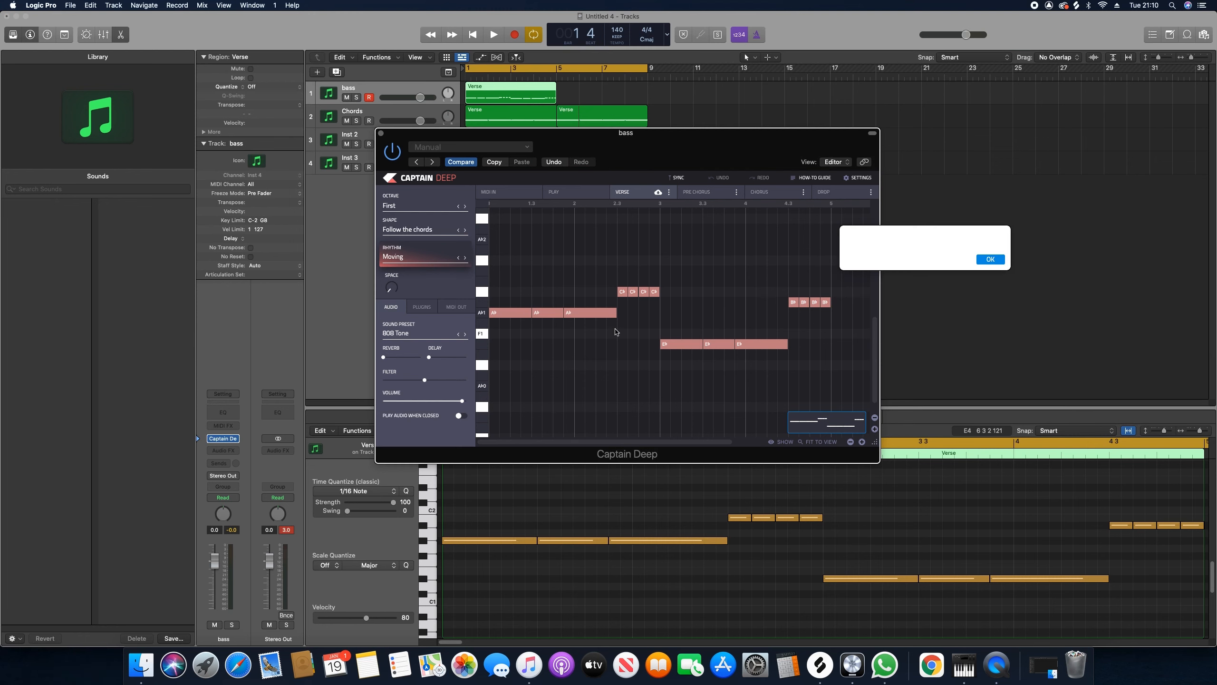
left_click(991, 259)
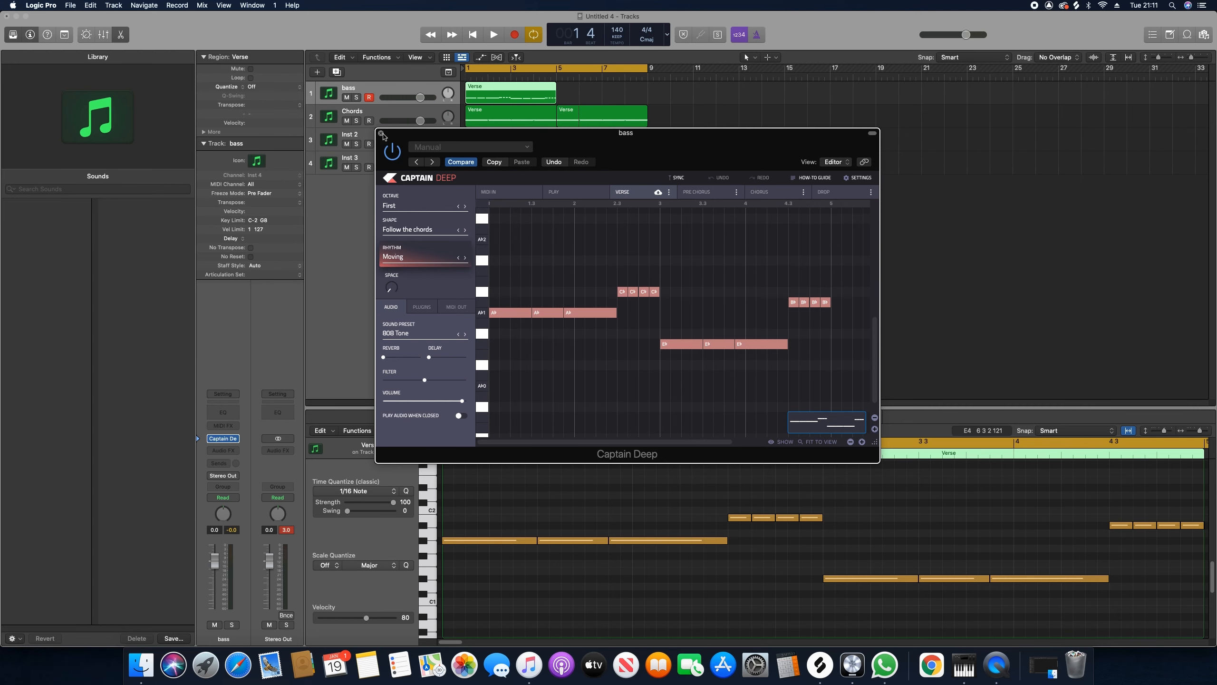
- Close Captain Deep, open the bass track's Verse region in the piano roll, and move all its notes down one octave
left_click(382, 134)
double_click(497, 94)
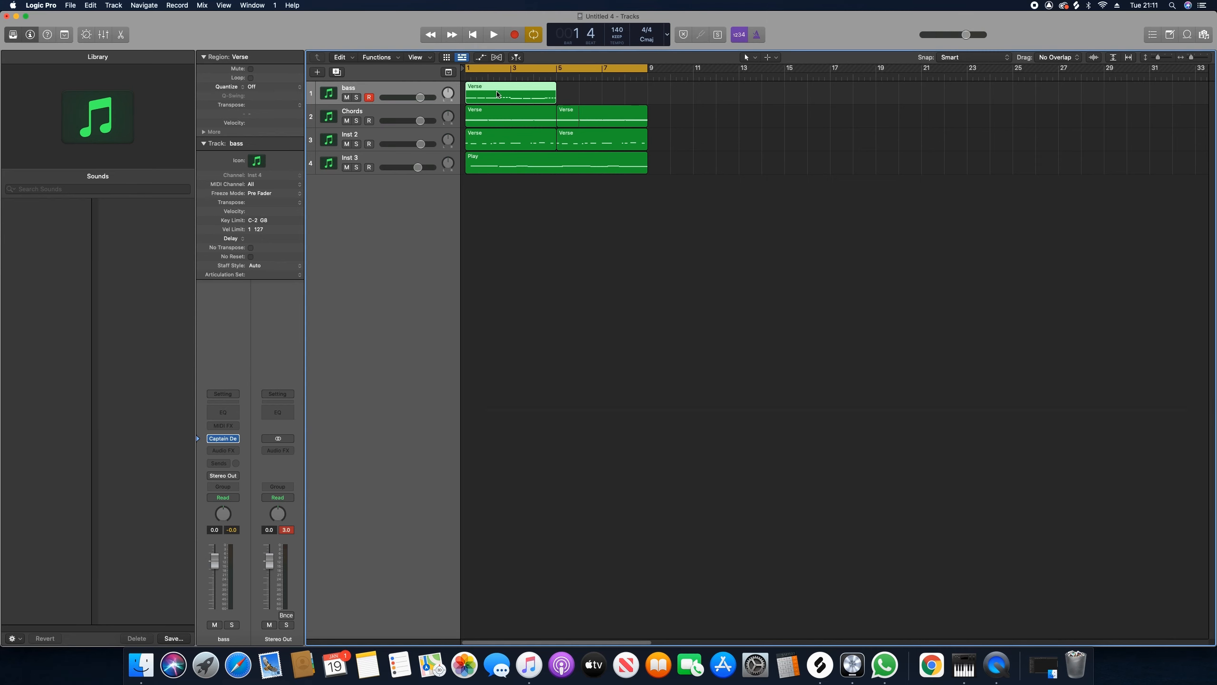
double_click(528, 101)
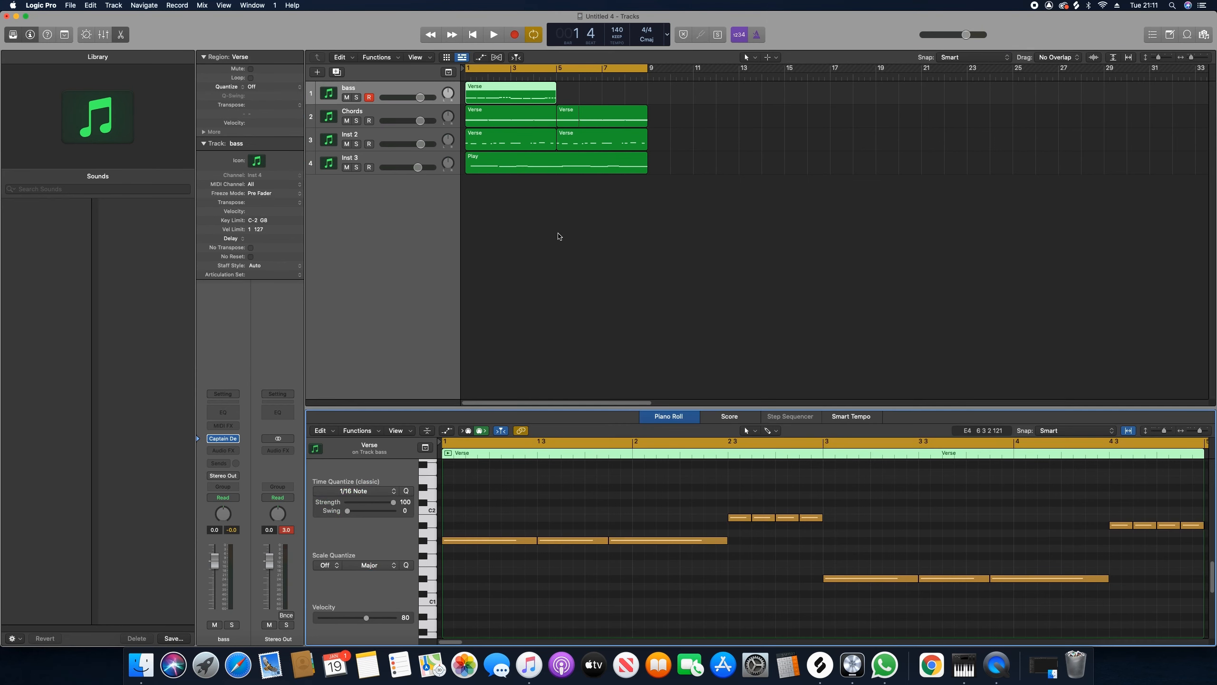
left_click_drag(1201, 431, 1198, 430)
left_click_drag(899, 483, 444, 610)
scroll(451, 560, "down", 3)
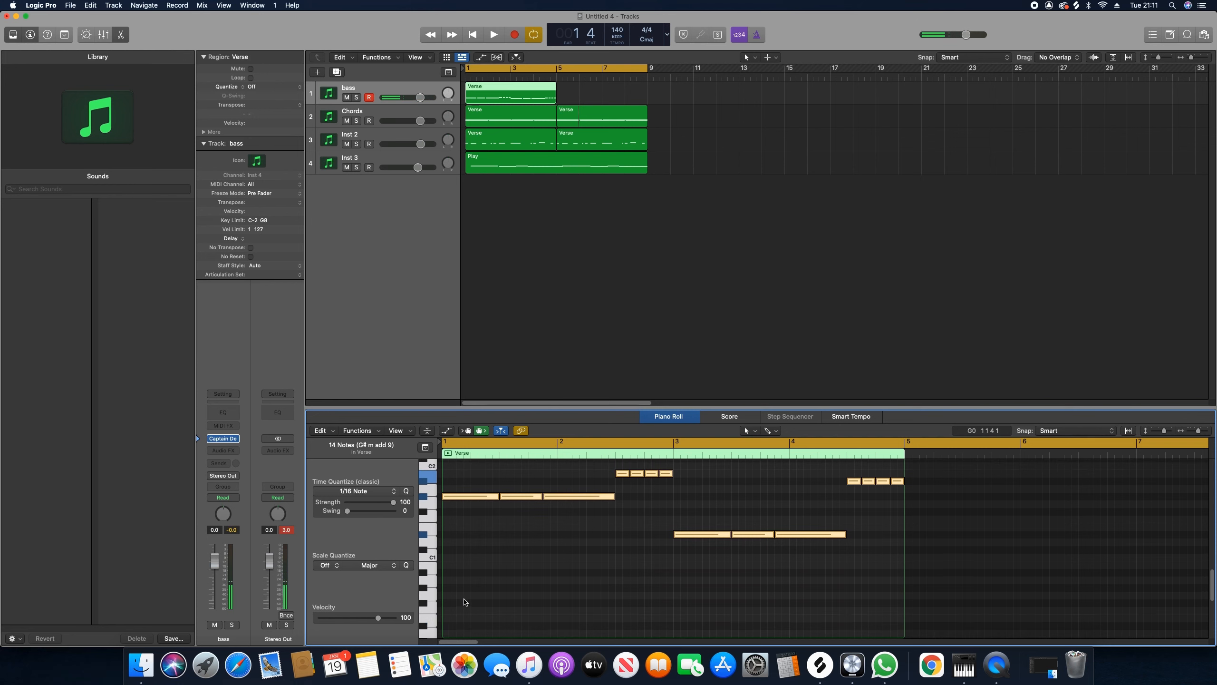
left_click_drag(459, 501, 459, 589)
- Play the verse and raise the velocity of all selected bass notes to 121
key("space")
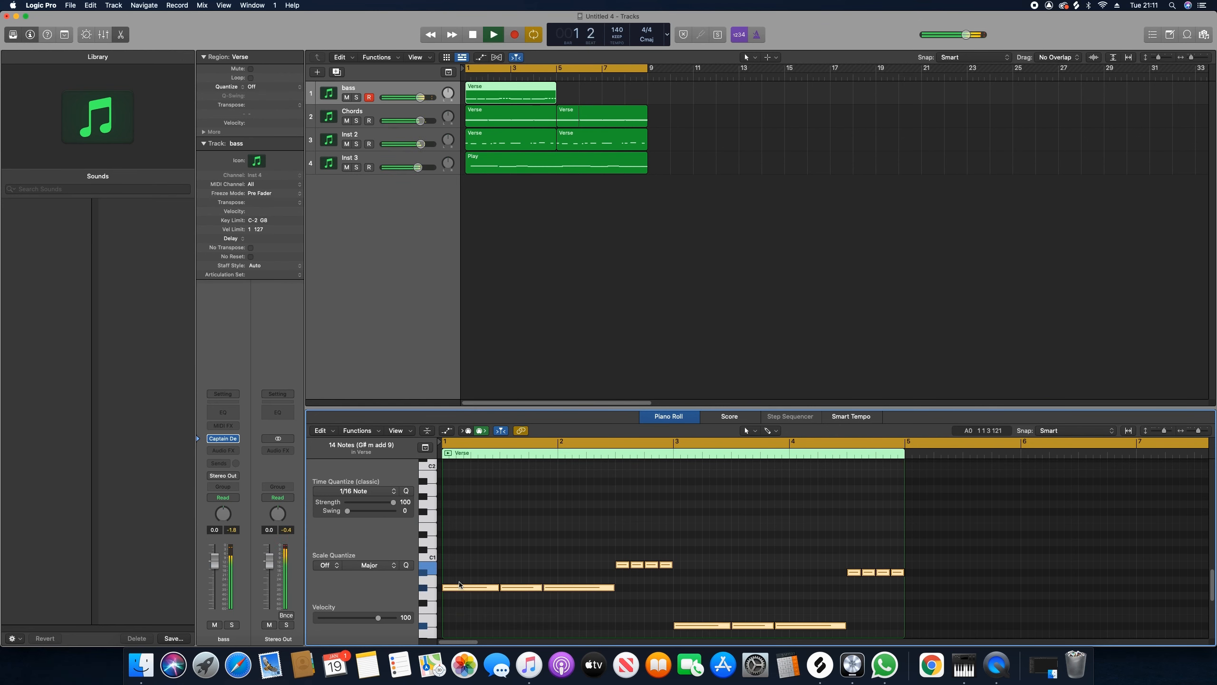
left_click_drag(377, 618, 389, 623)
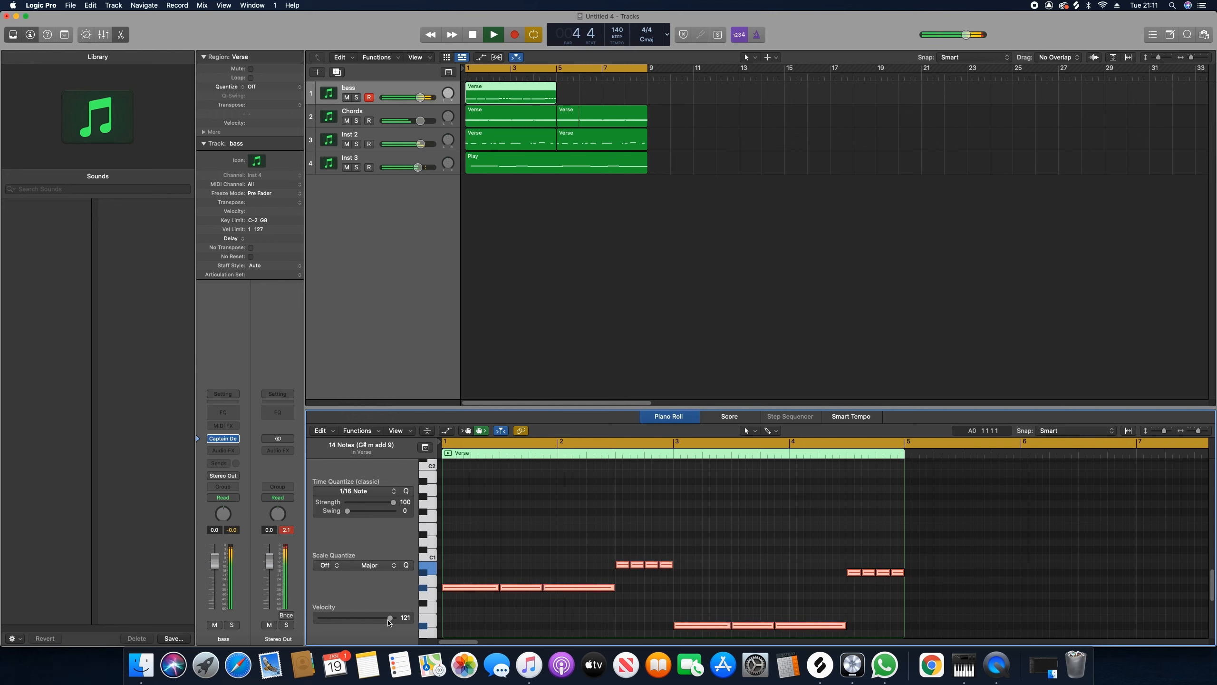
key("space")
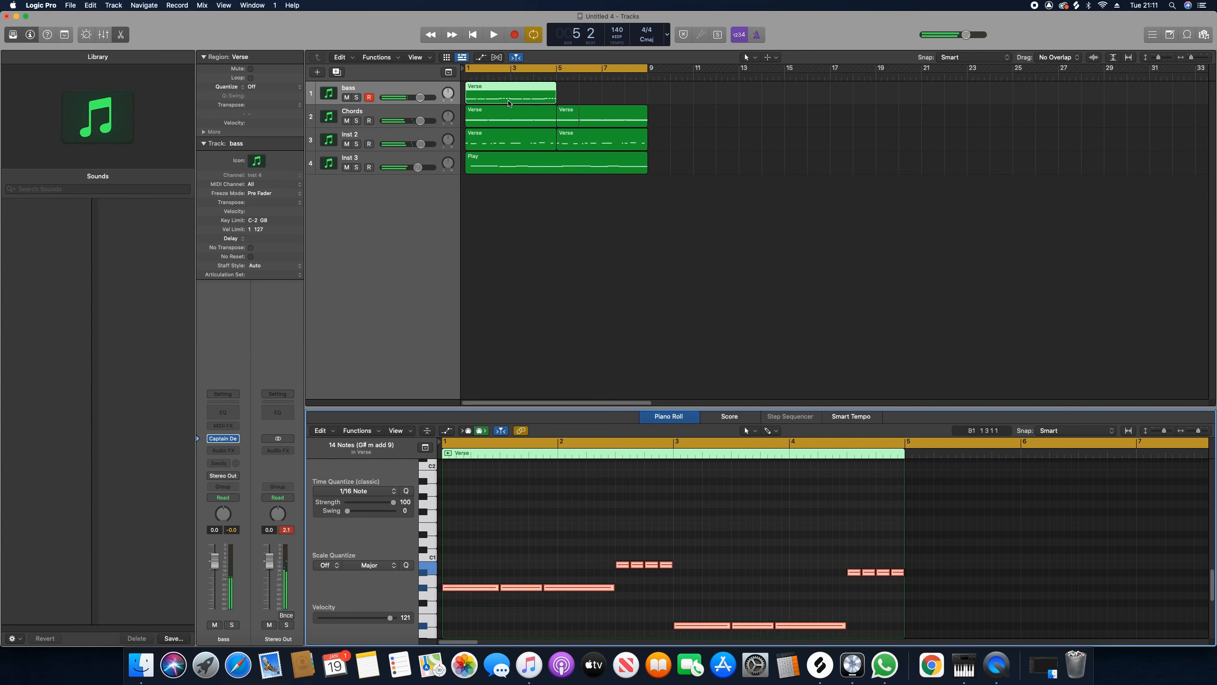
- Copy the bass Verse region to bar 5 and slightly lower the volume of all four tracks while playing the verse
left_click_drag(506, 100, 600, 102)
key("space")
left_click_drag(420, 98, 415, 167)
left_click_drag(415, 120, 416, 97)
key("space")
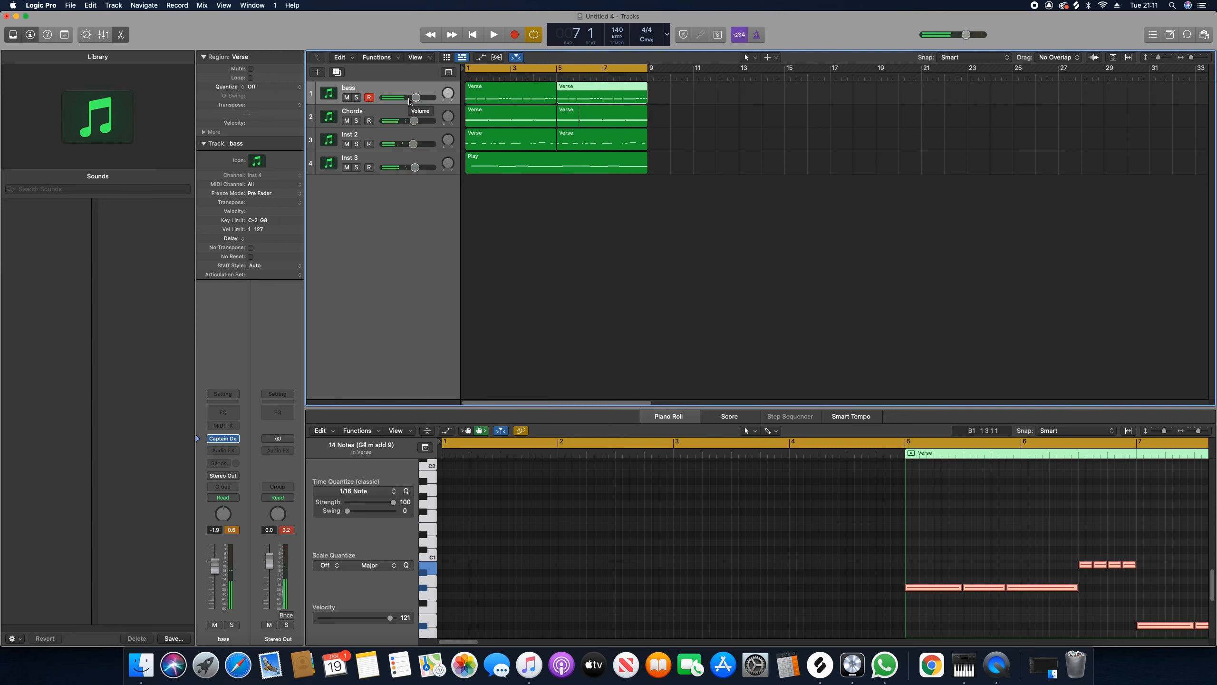
- Add a software instrument track with Captain Beat, named Beat, above the bass track
left_click(317, 72)
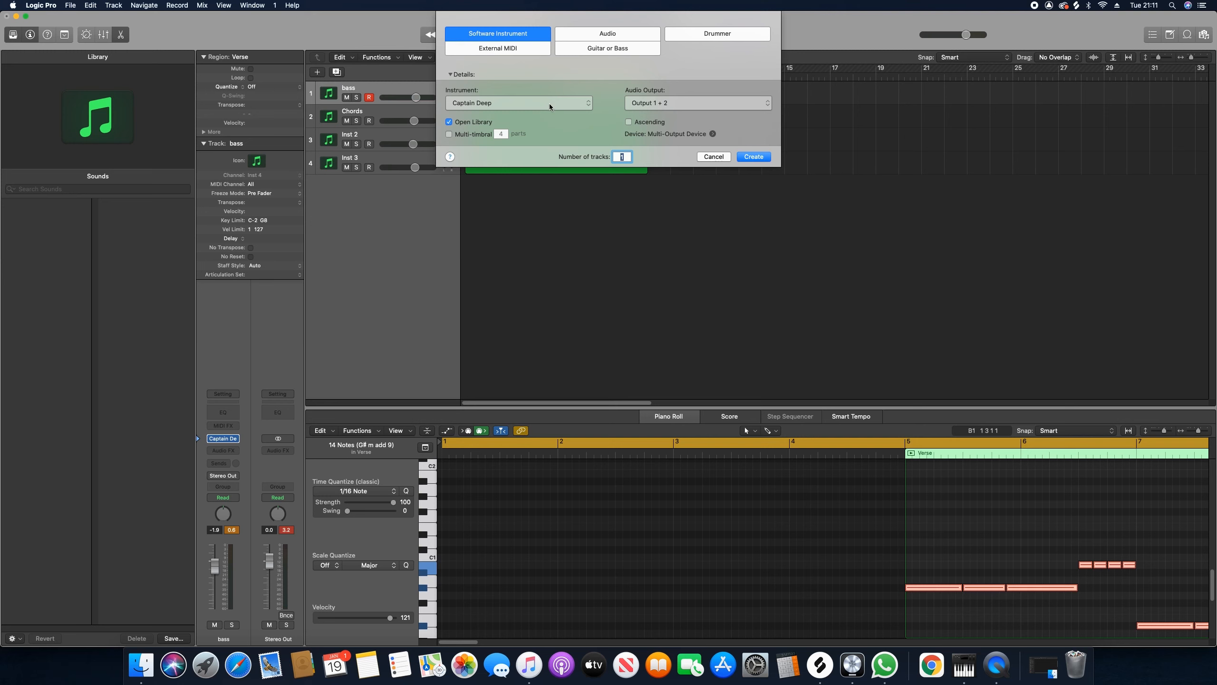
left_click(549, 103)
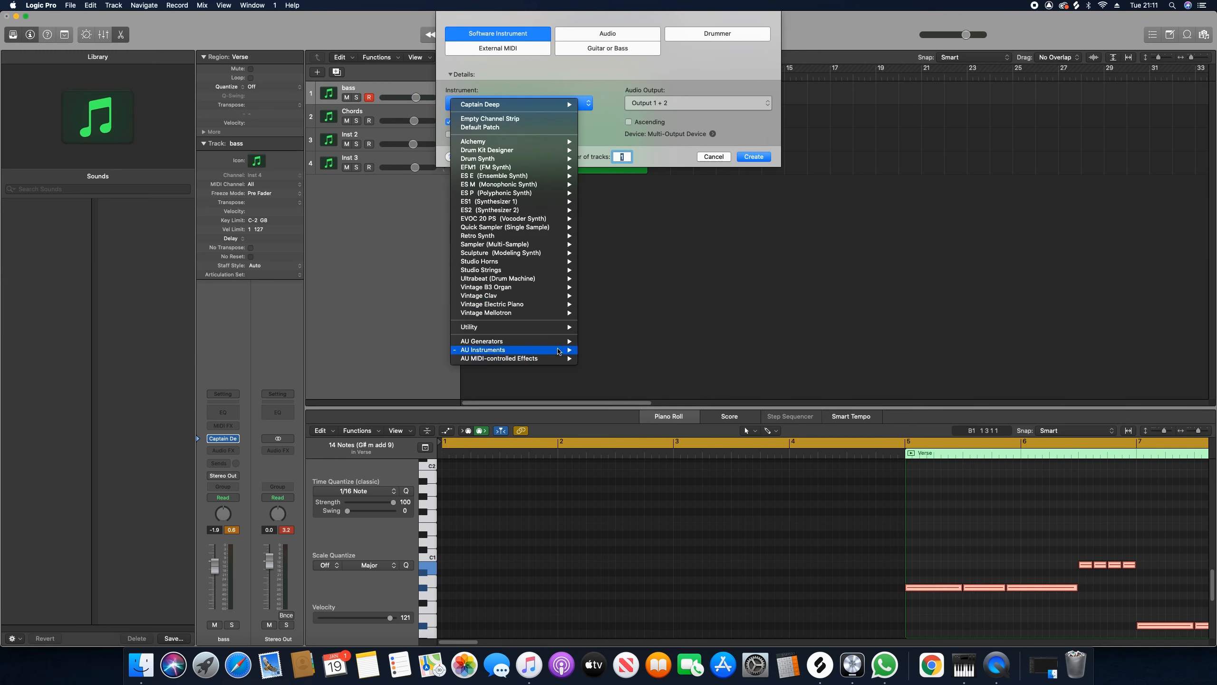
mouse_move(558, 351)
mouse_move(653, 376)
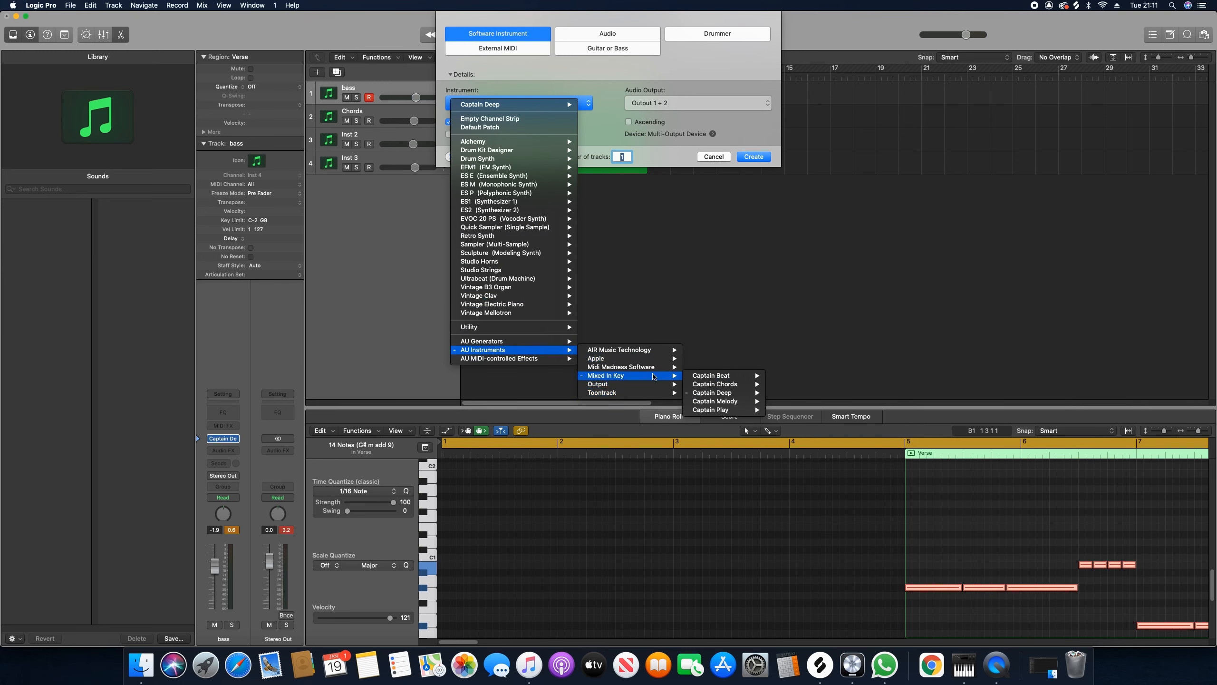
mouse_move(747, 382)
left_click(792, 376)
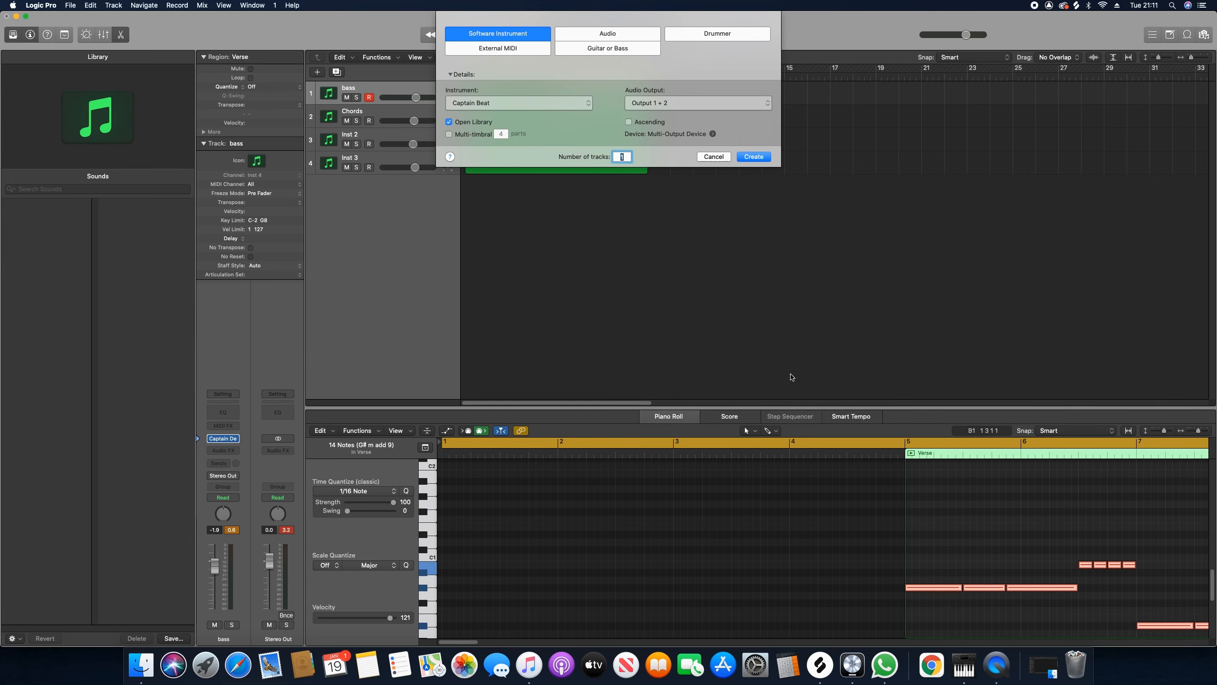
left_click(754, 157)
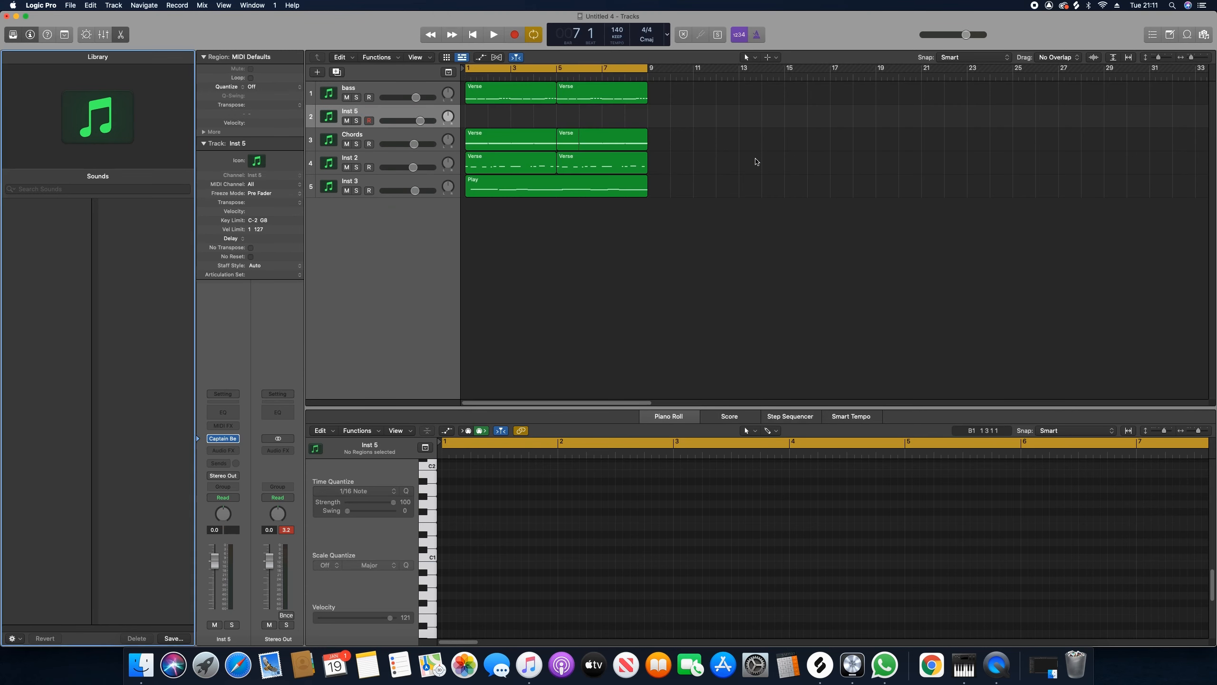
left_click_drag(405, 123, 339, 88)
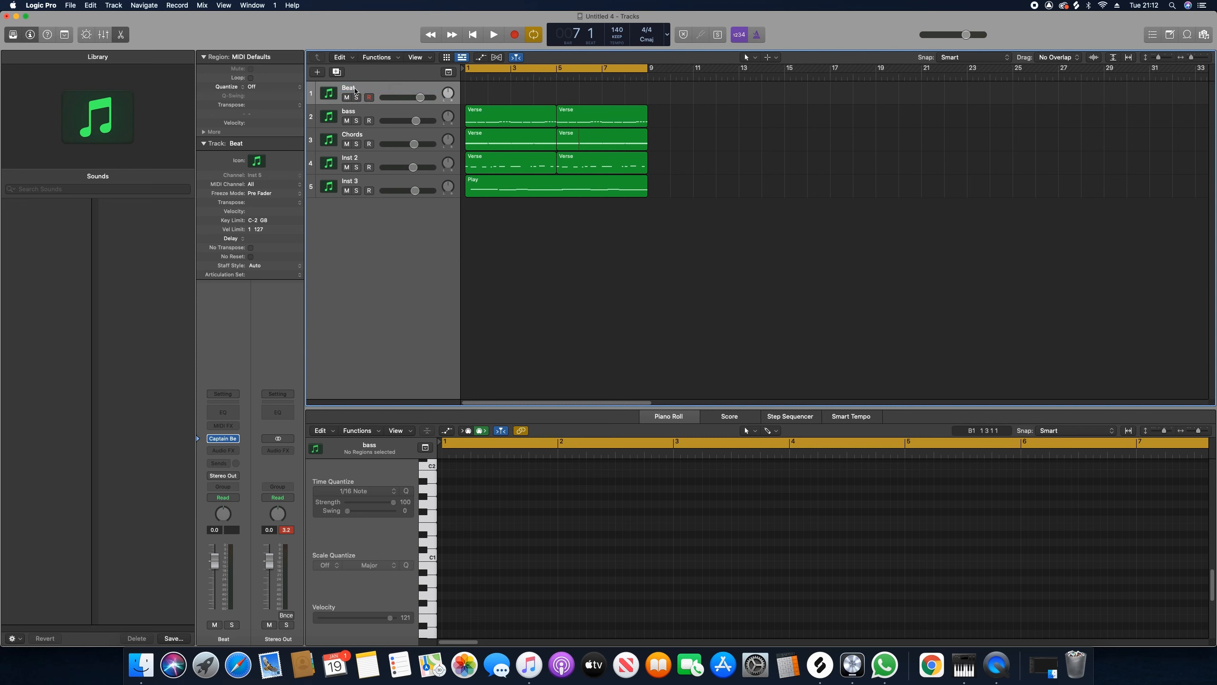
- Open Captain Beat on the Beat track and listen to its 4 on the Floor pattern with the verse
mouse_move(227, 441)
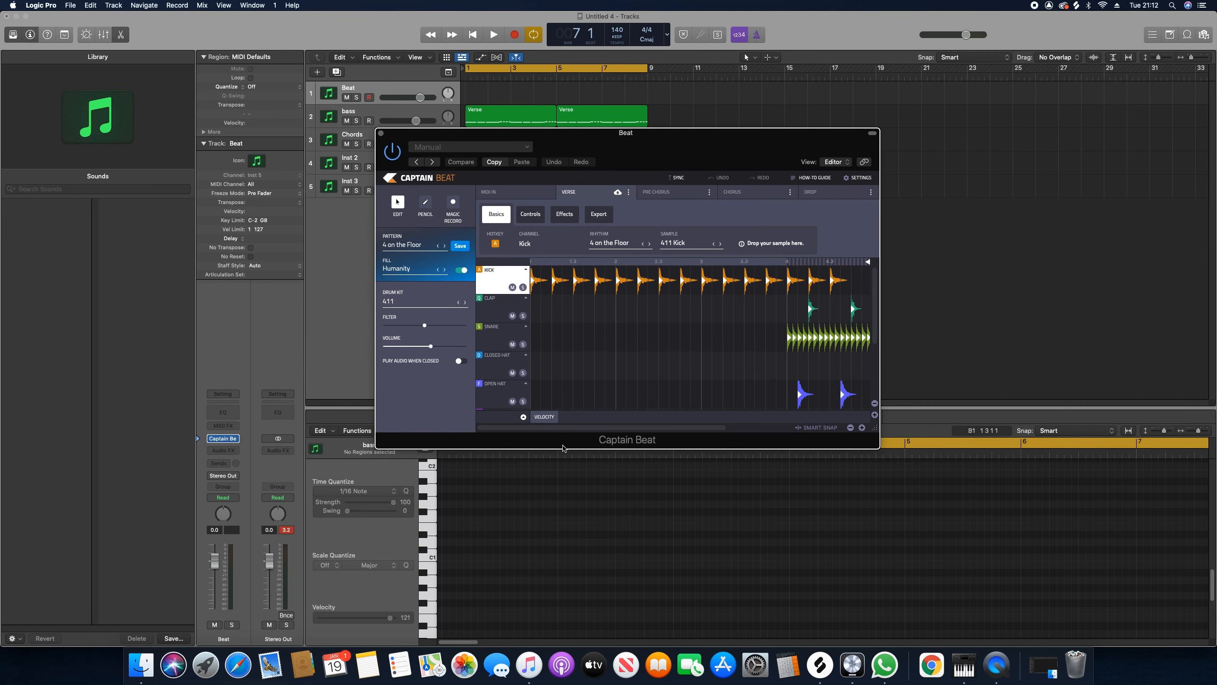
key("space")
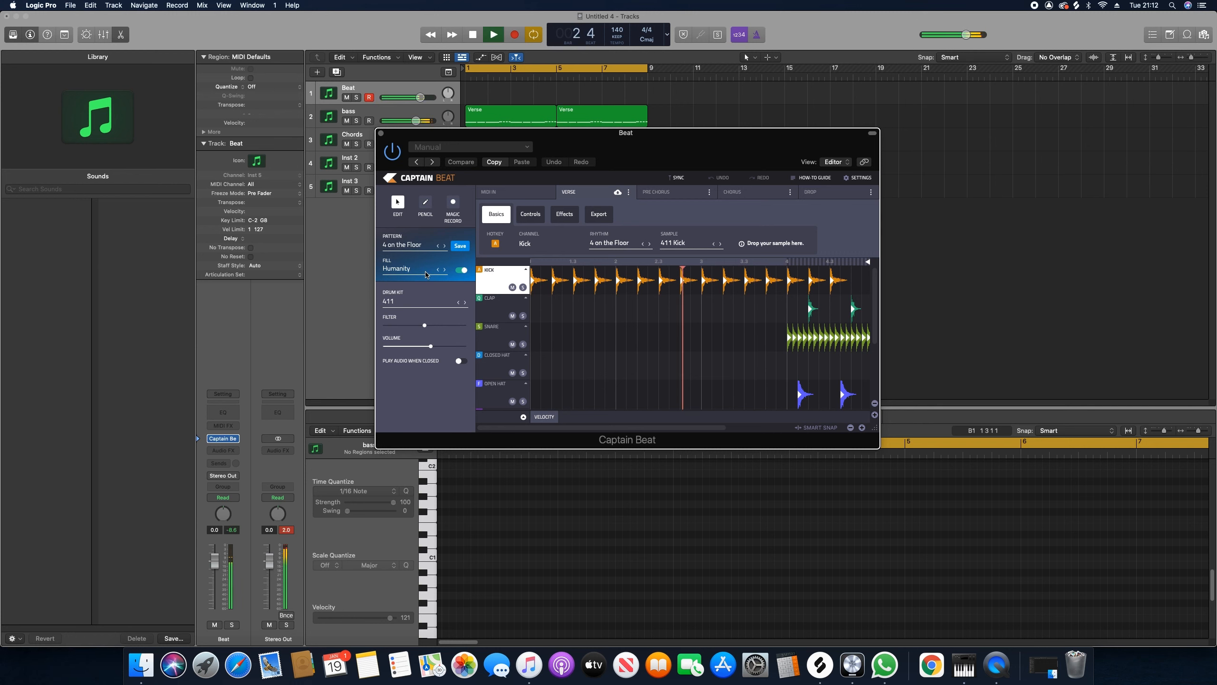
key("space")
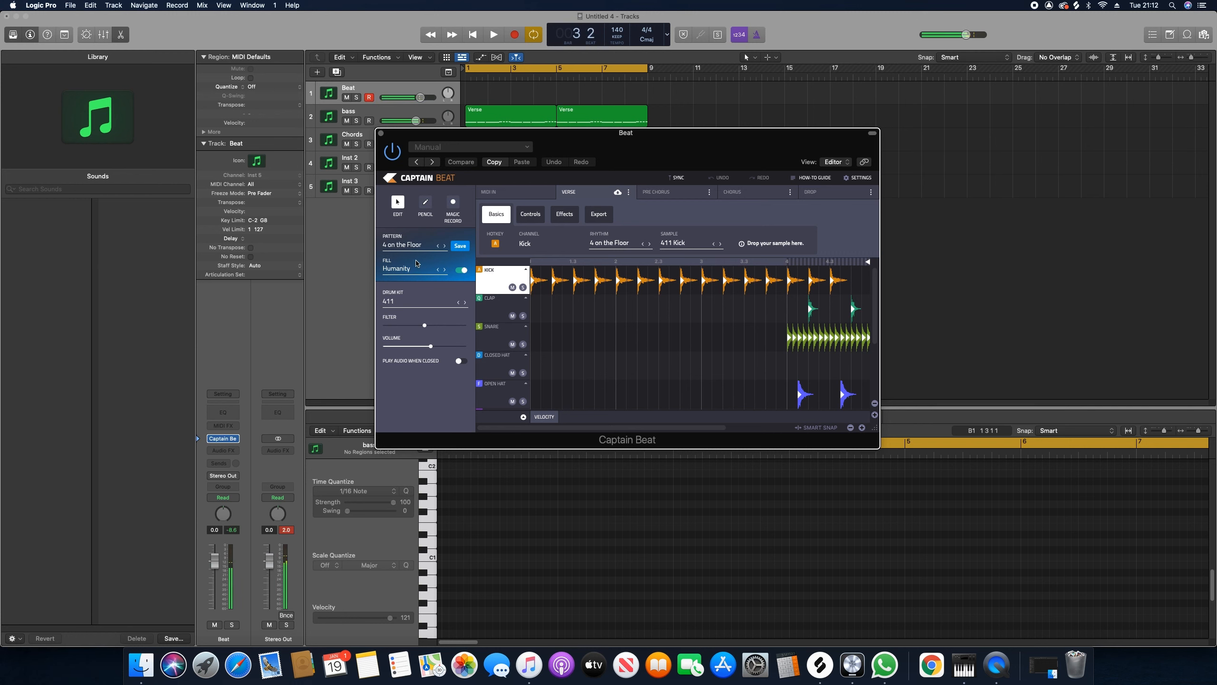
left_click(404, 247)
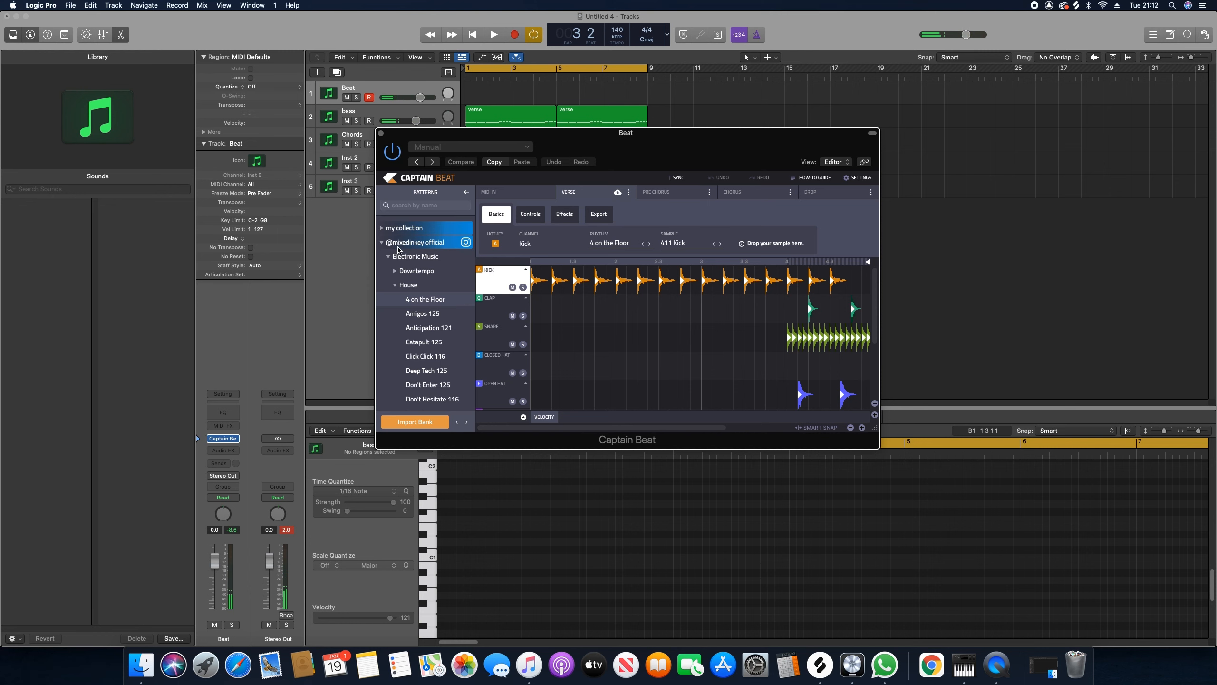
left_click(382, 243)
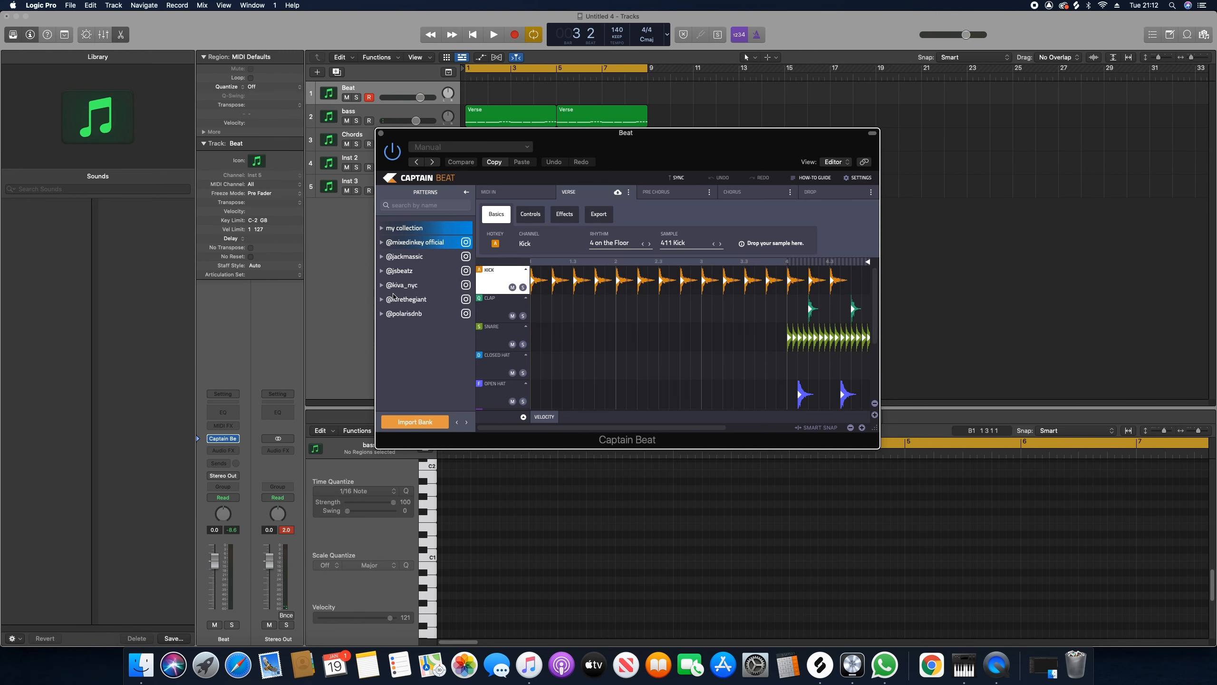
left_click(382, 299)
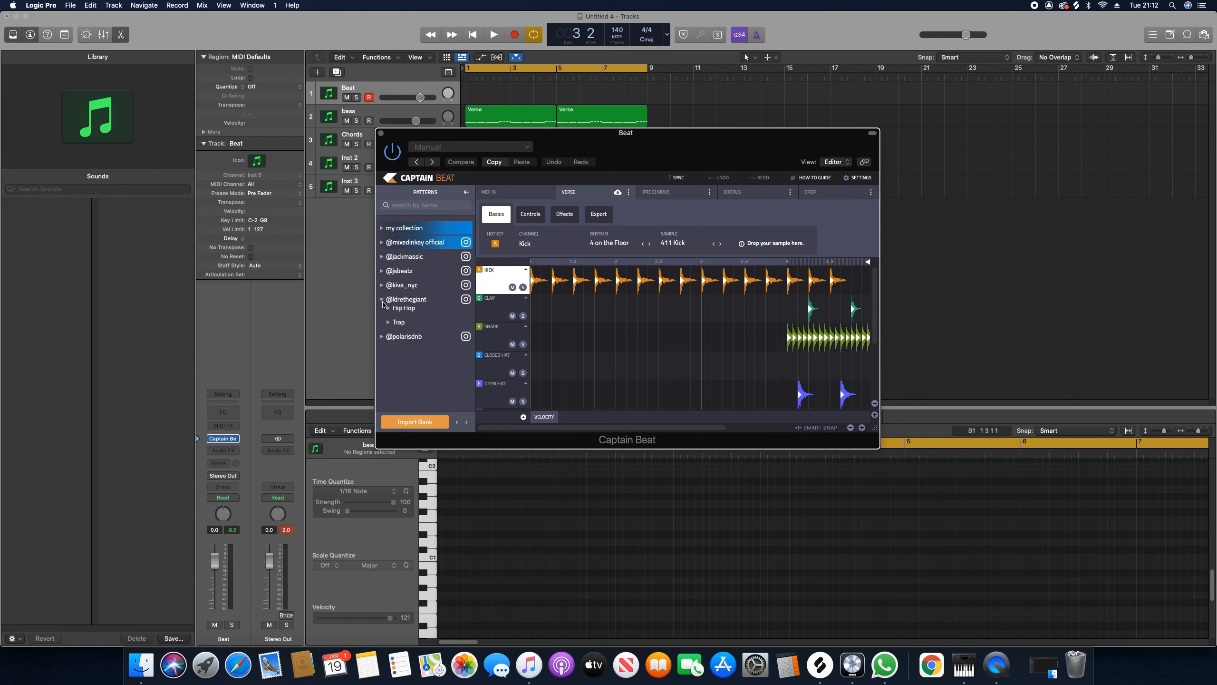
left_click(388, 328)
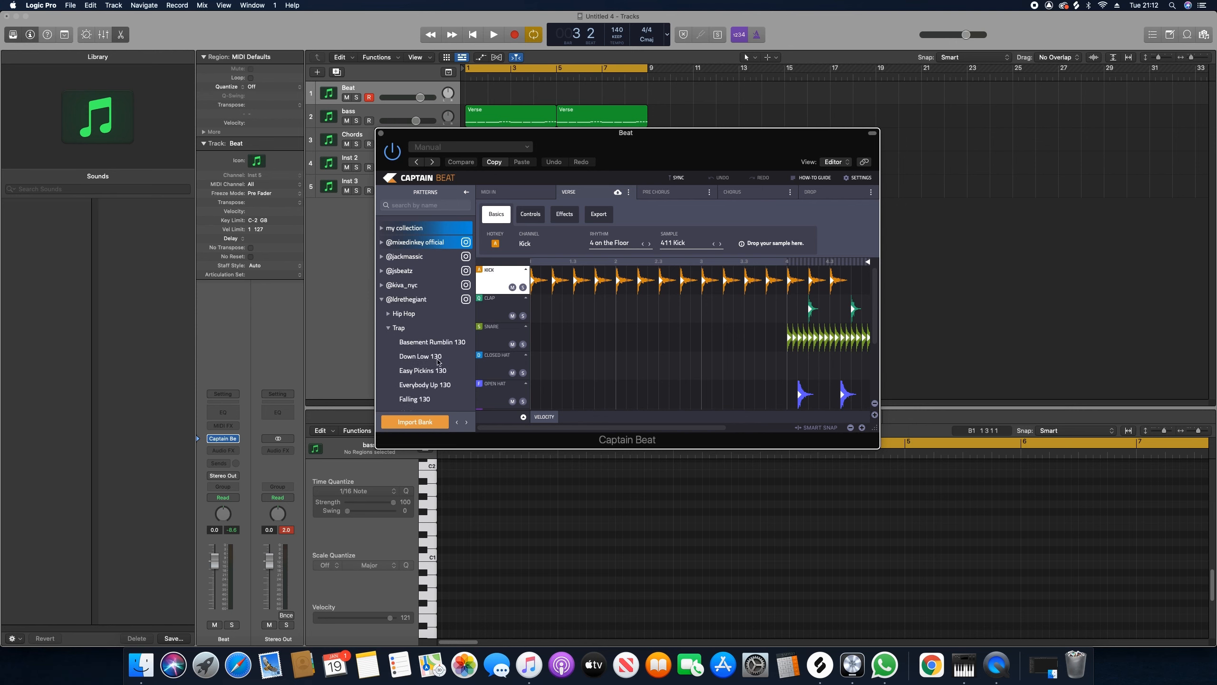
scroll(422, 364, "down", 3)
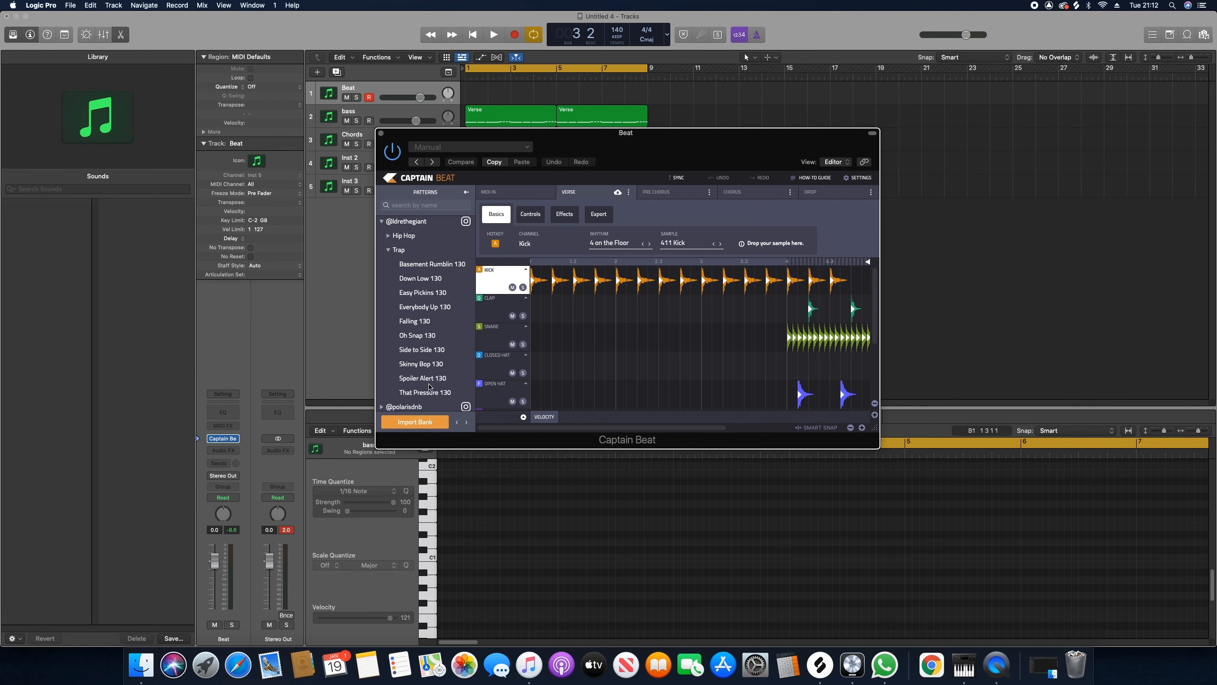
scroll(416, 357, "down", 1)
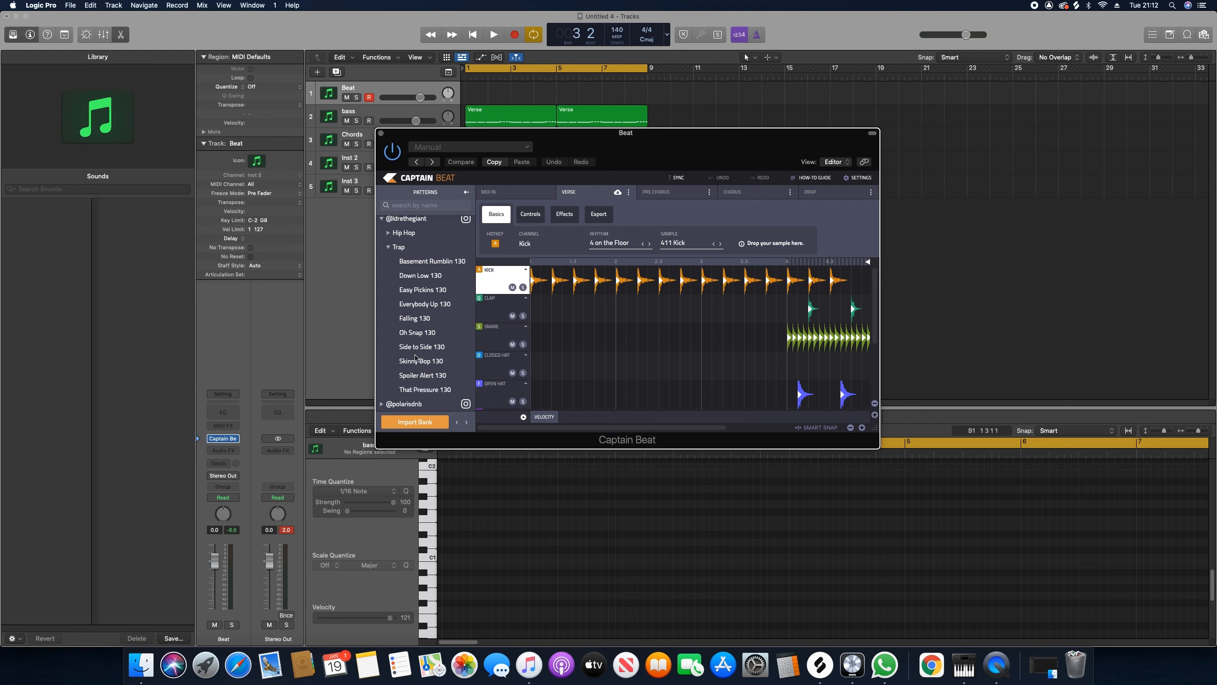
left_click(418, 361)
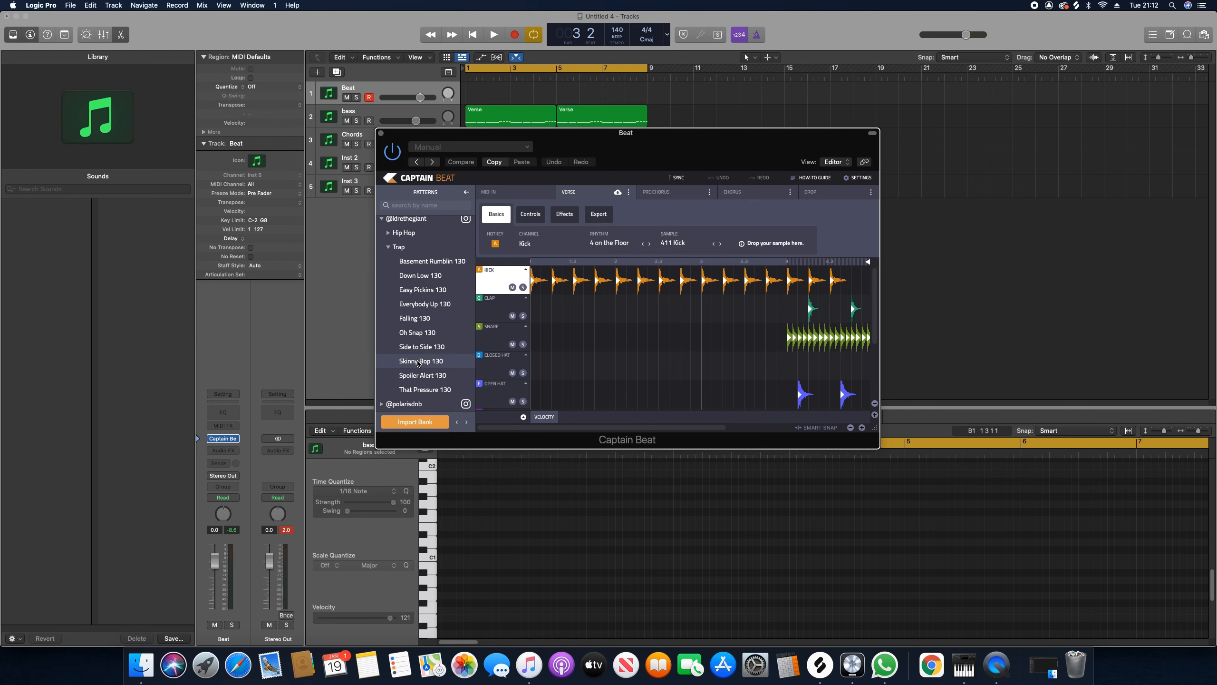
key("space")
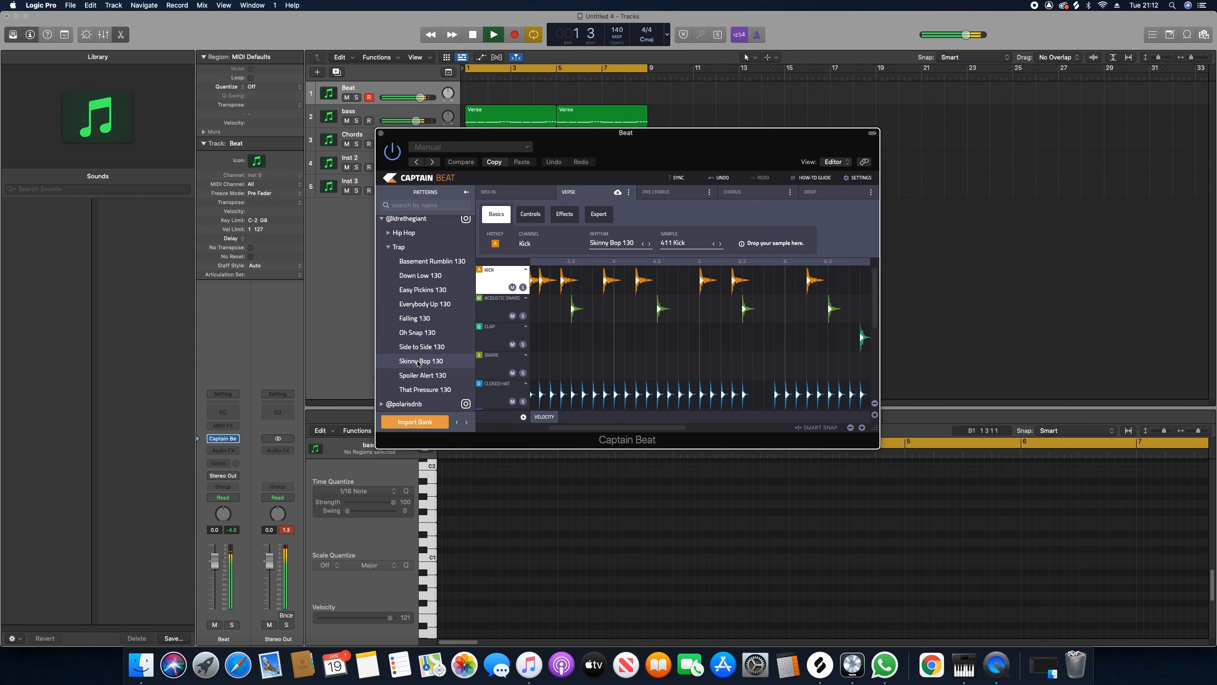
- Audition the Oh Snap 130 and Everybody Up 130 patterns and set the drum pattern to Easy Pickins 130
left_click(421, 333)
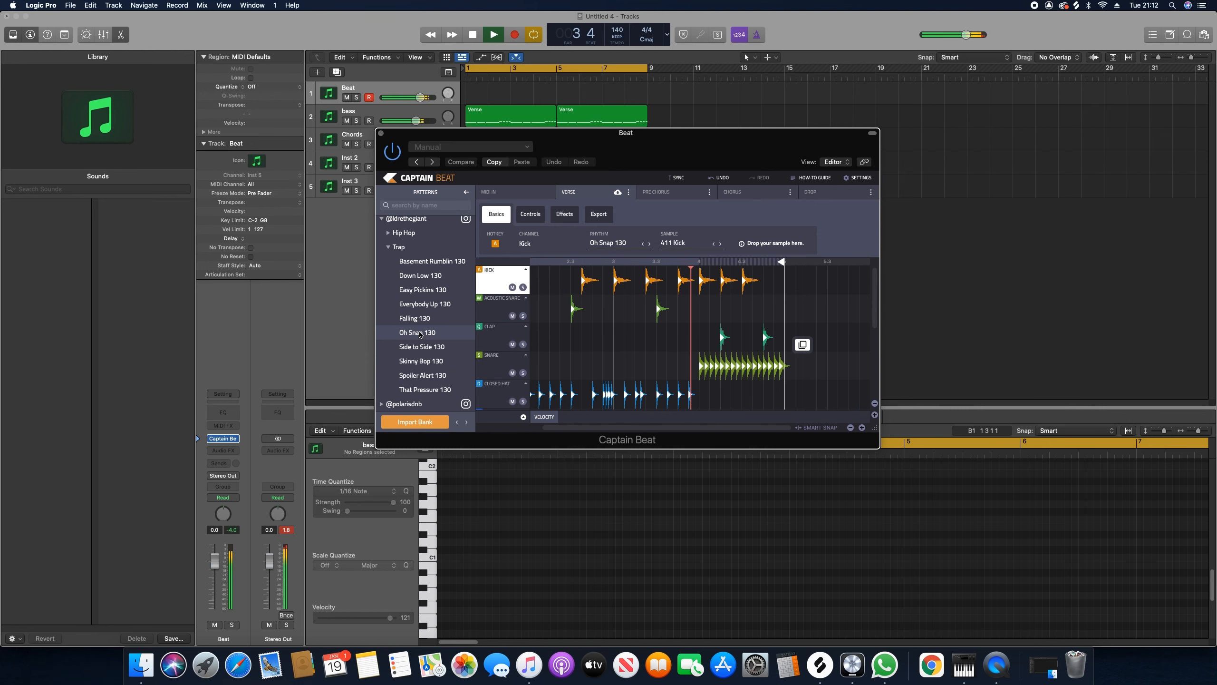
left_click(419, 305)
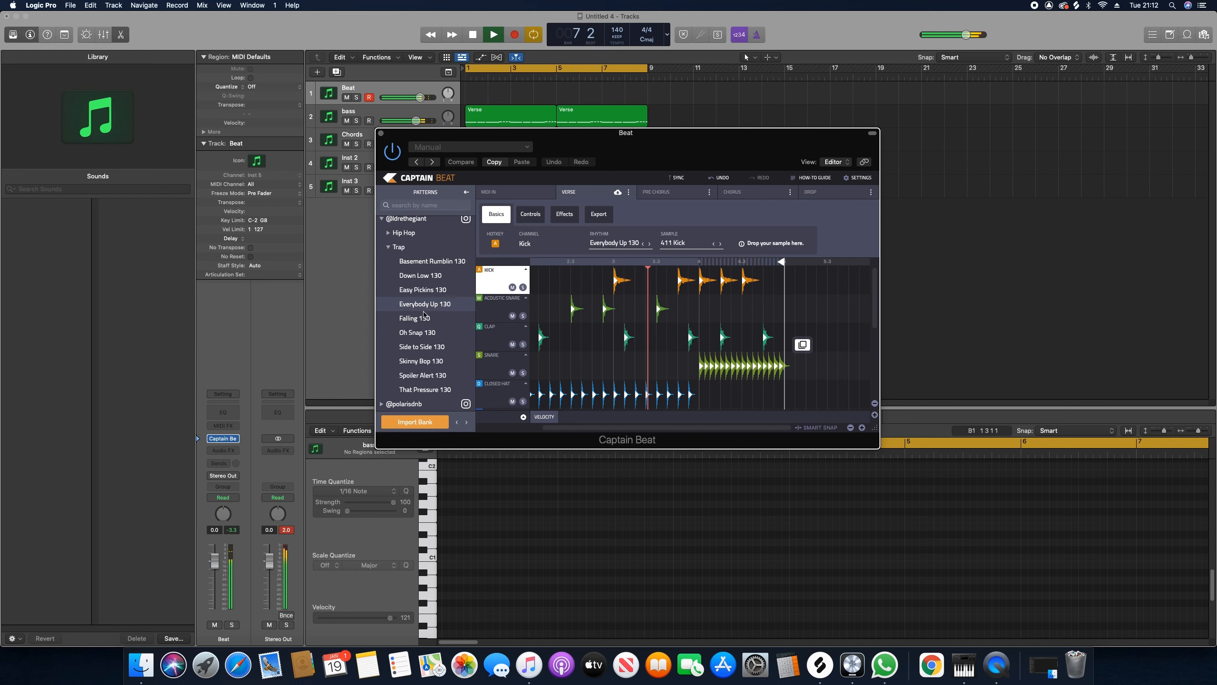
left_click(426, 292)
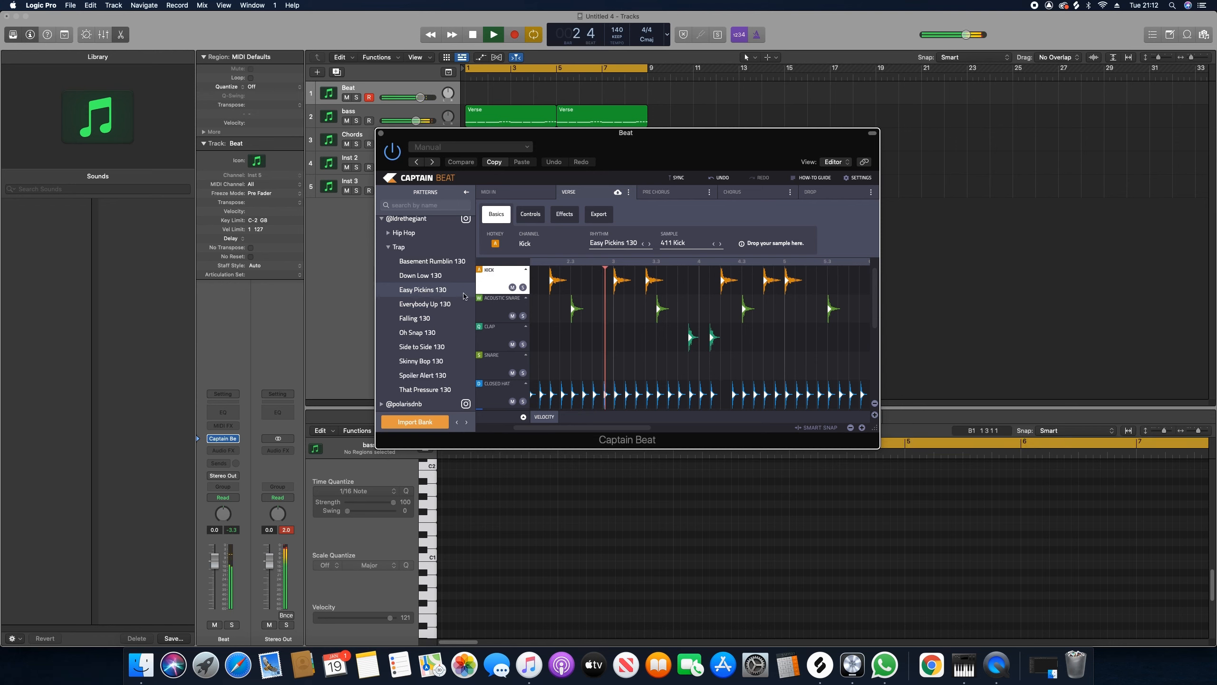
left_click(511, 288)
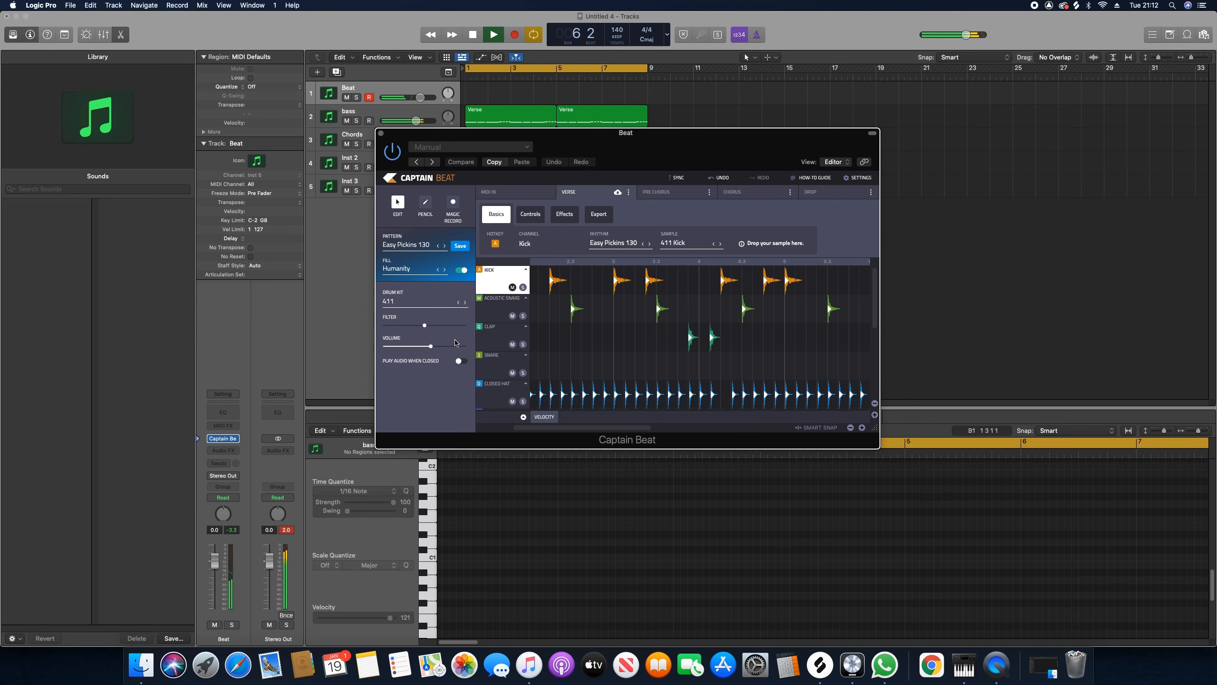
- Raise the Captain Beat volume to about four fifths of its range and turn off the Humanity fill
left_click_drag(434, 348, 535, 352)
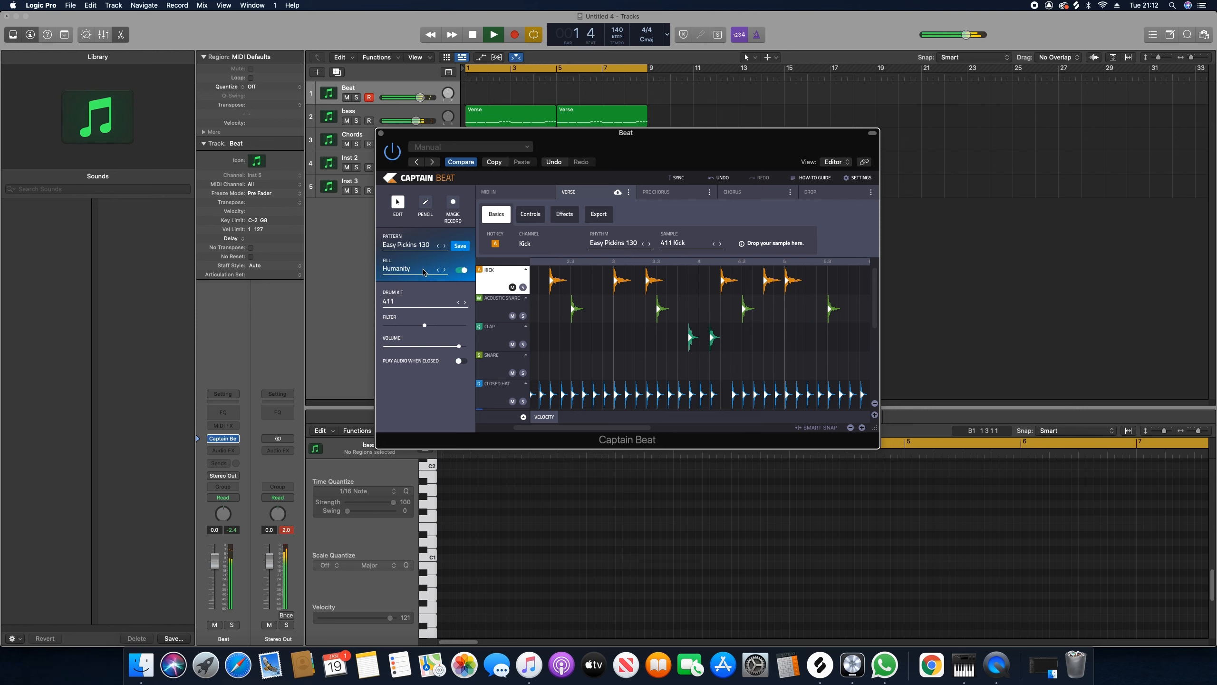
left_click(460, 271)
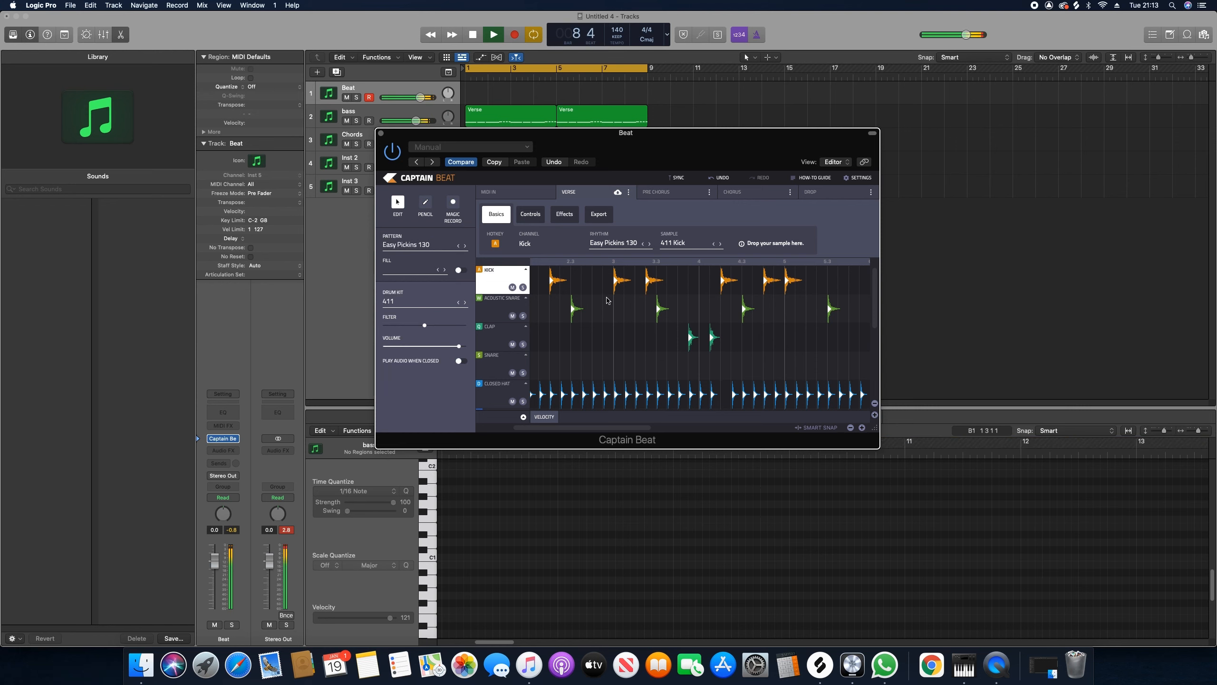
left_click_drag(462, 348, 450, 345)
- Audition the Down Low 130 and Everybody Up 130 rhythms on the closed hat and set its rhythm to Oh Snap 130
left_click_drag(586, 425, 804, 416)
left_click(850, 427)
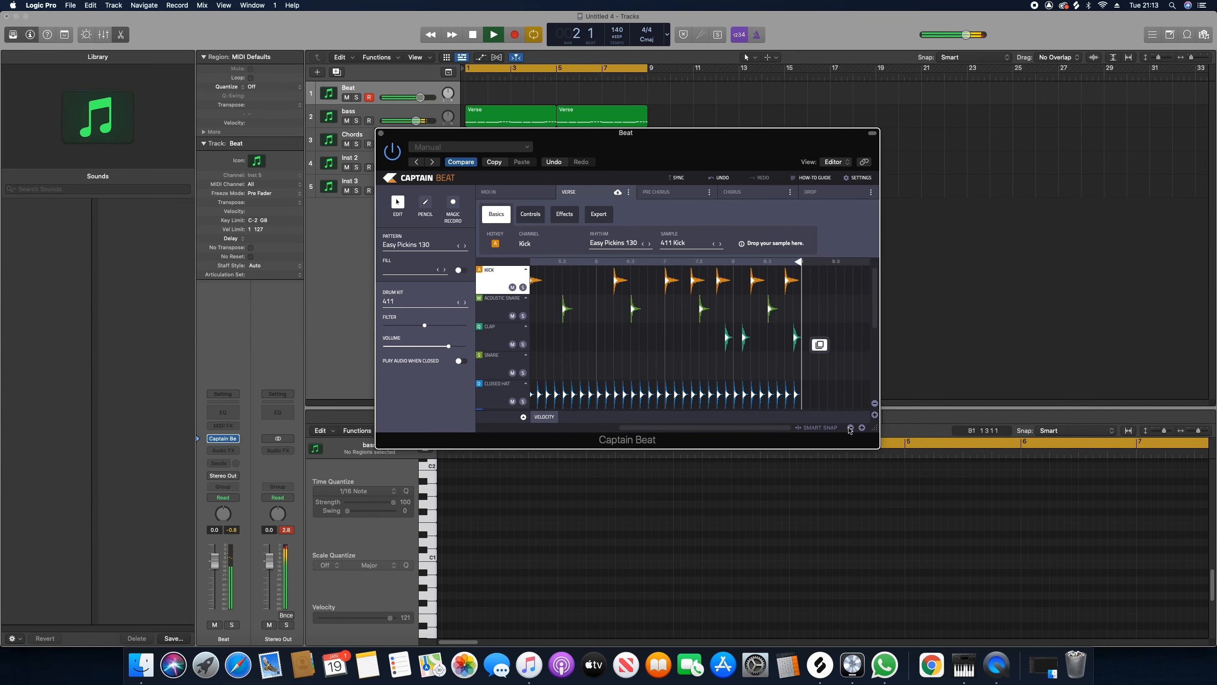
left_click(504, 397)
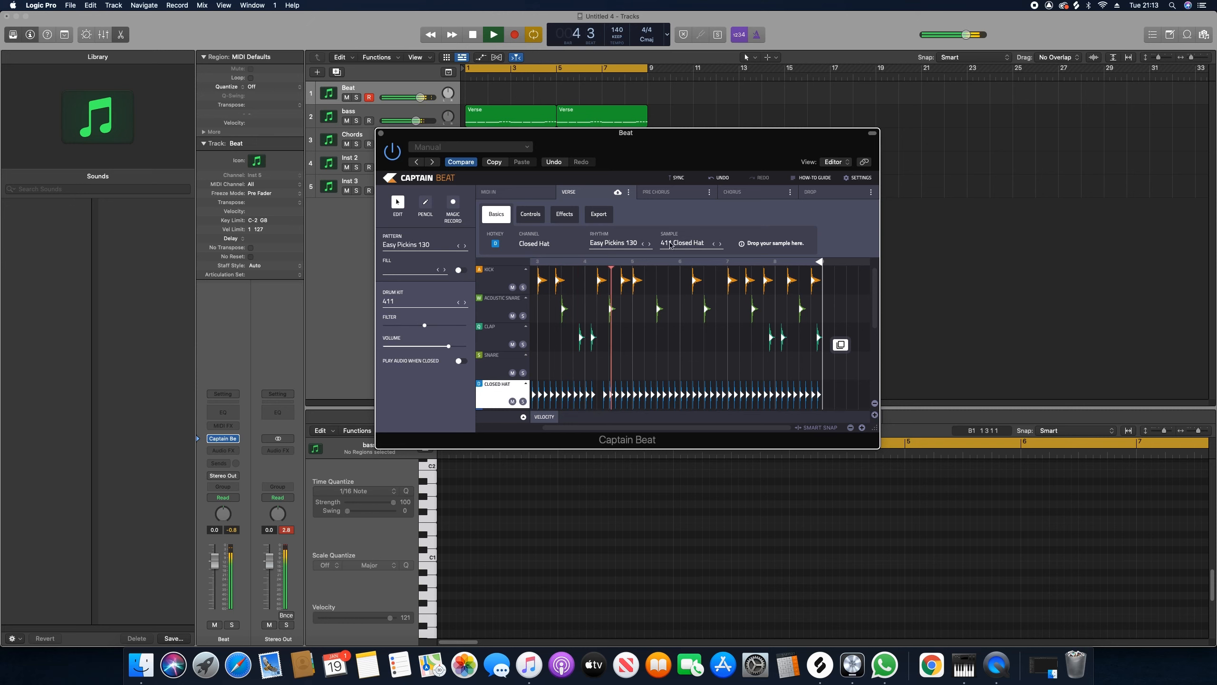
left_click(618, 244)
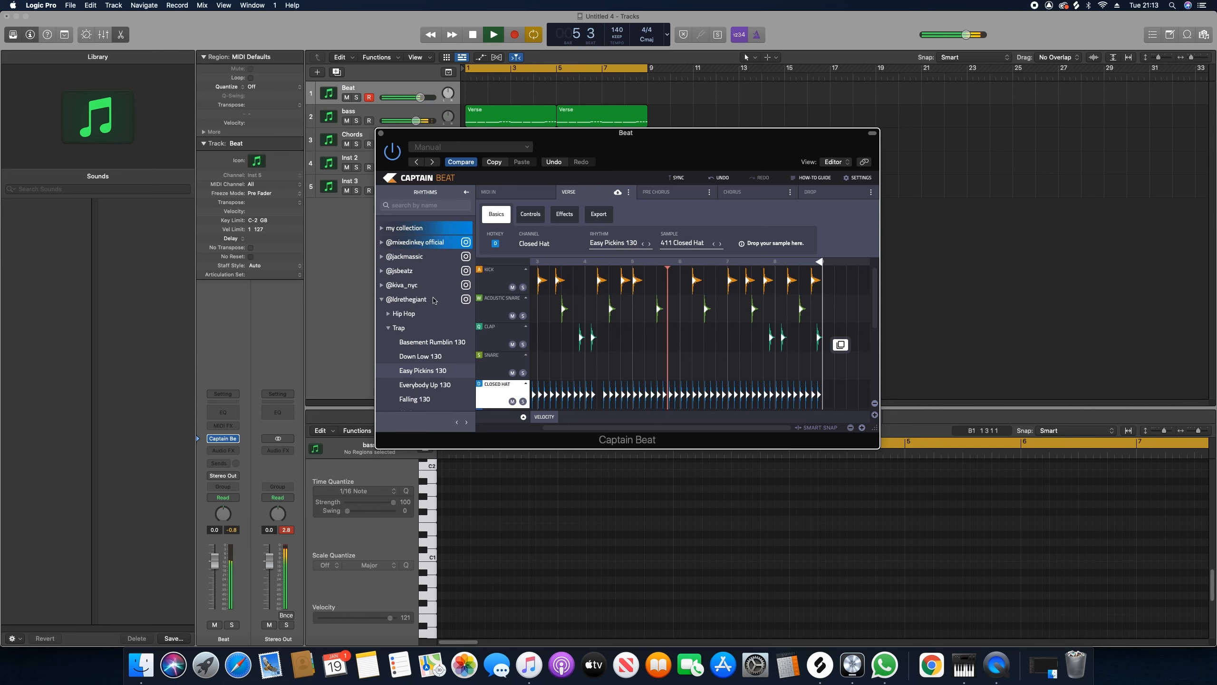
left_click(426, 357)
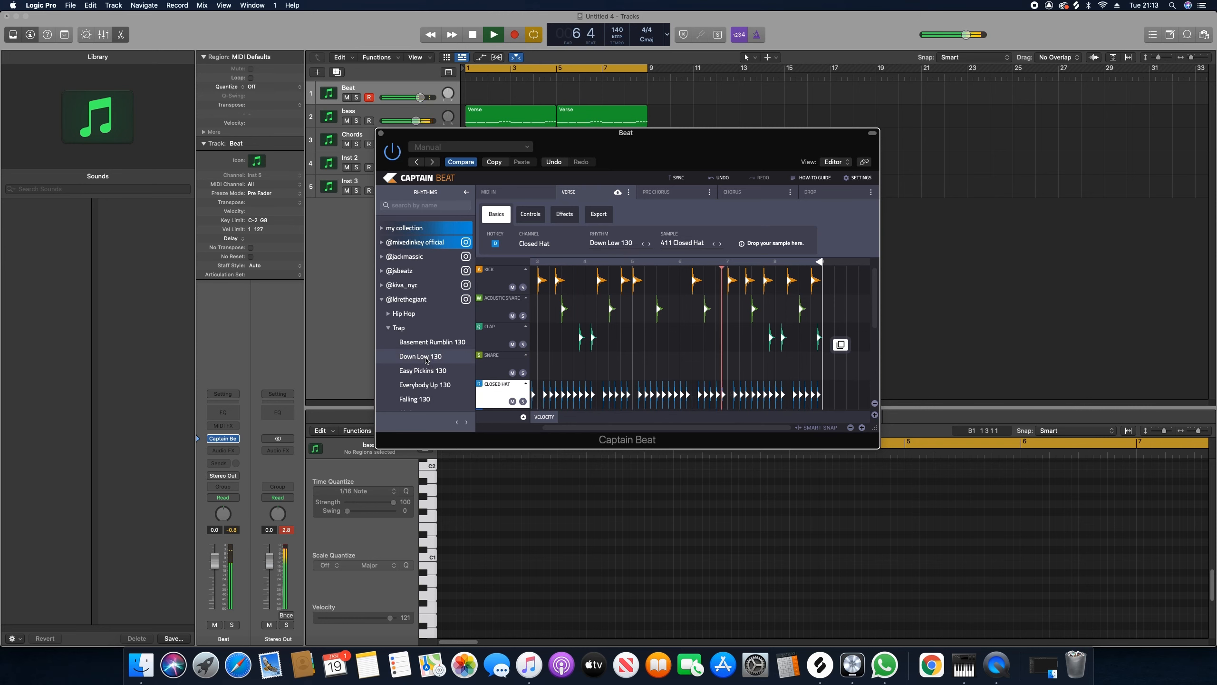
left_click(426, 386)
scroll(426, 386, "down", 2)
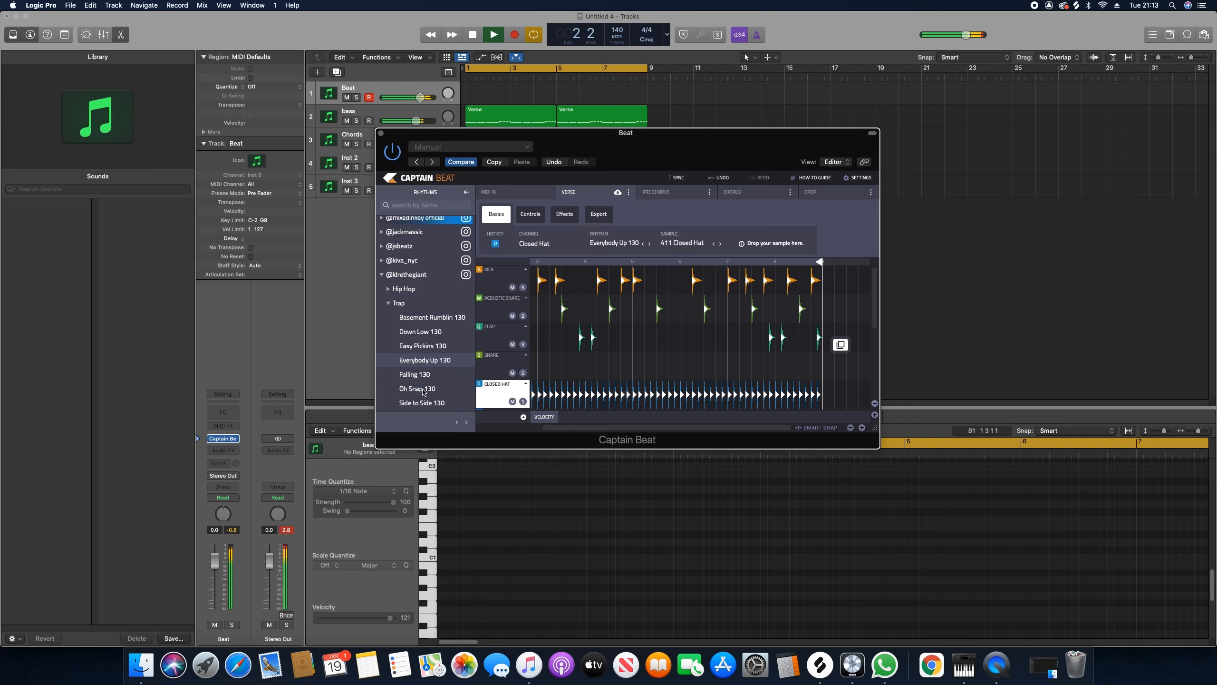
left_click(423, 389)
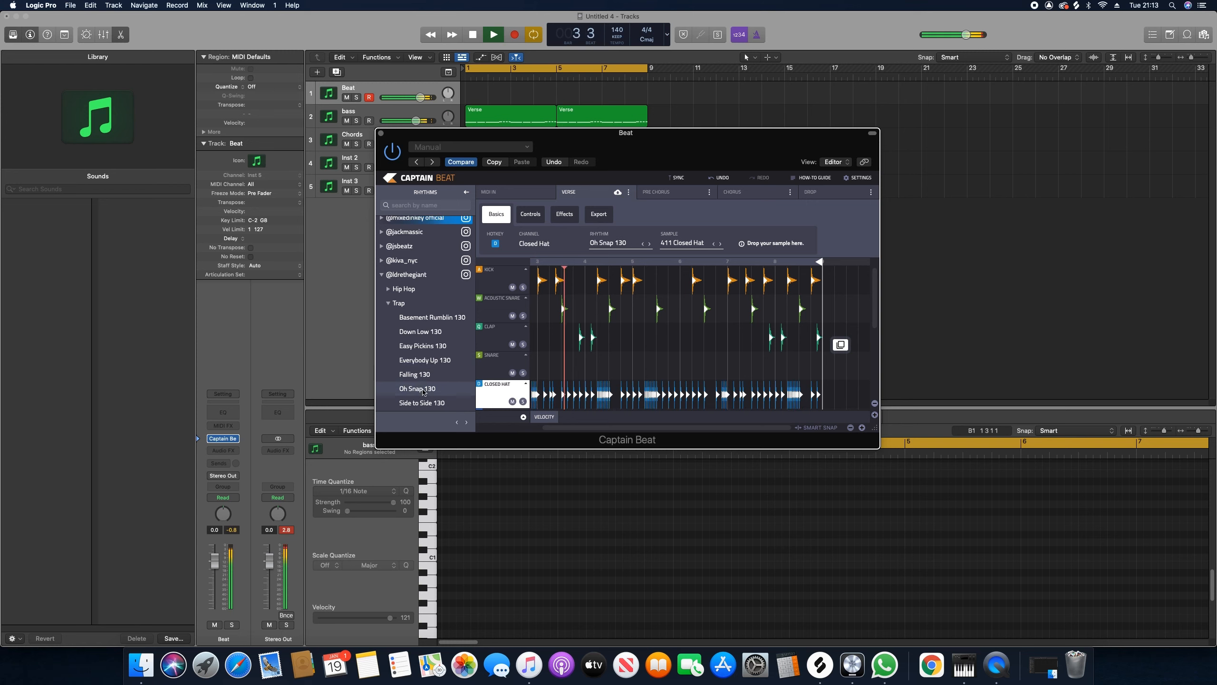
- Try an open hat hit at two positions early in the pattern, remove it and stop playback
scroll(527, 356, "down", 3)
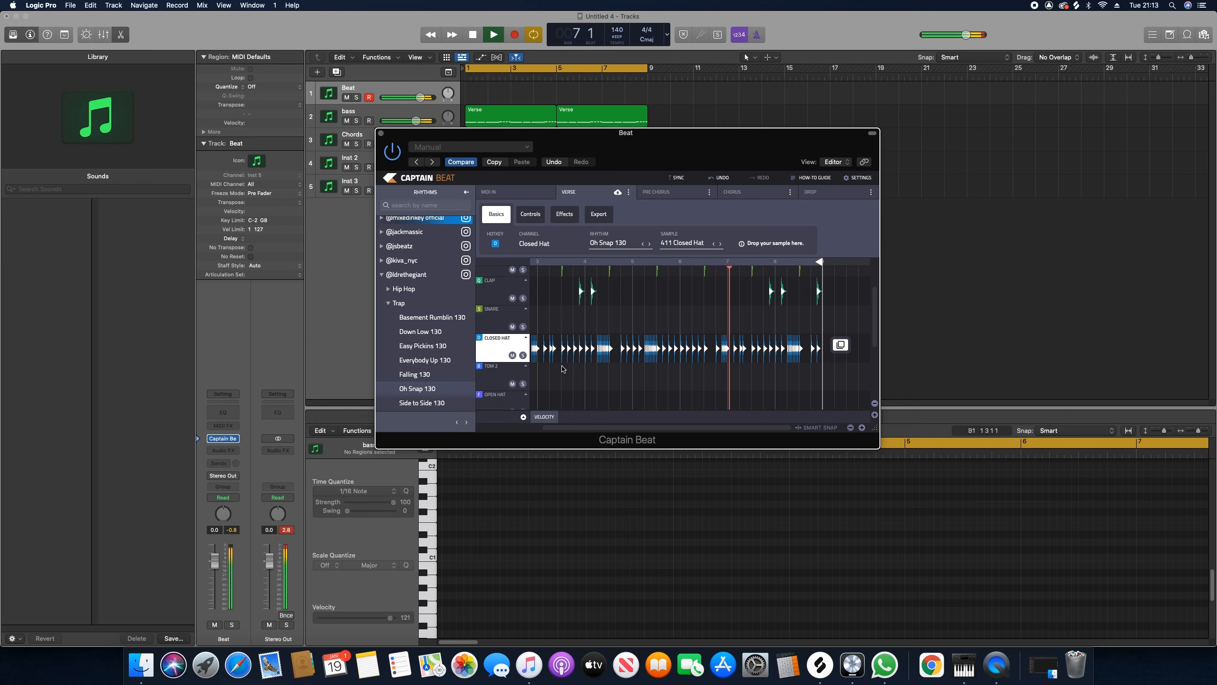
scroll(562, 366, "down", 1)
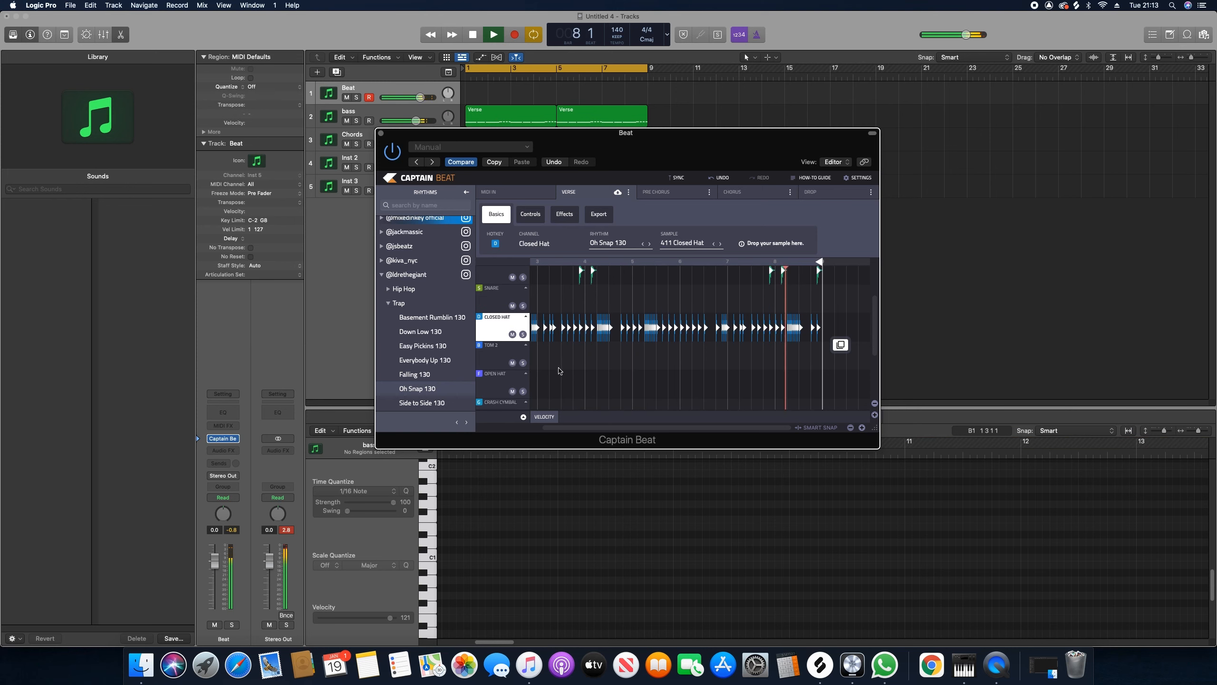
left_click(553, 384)
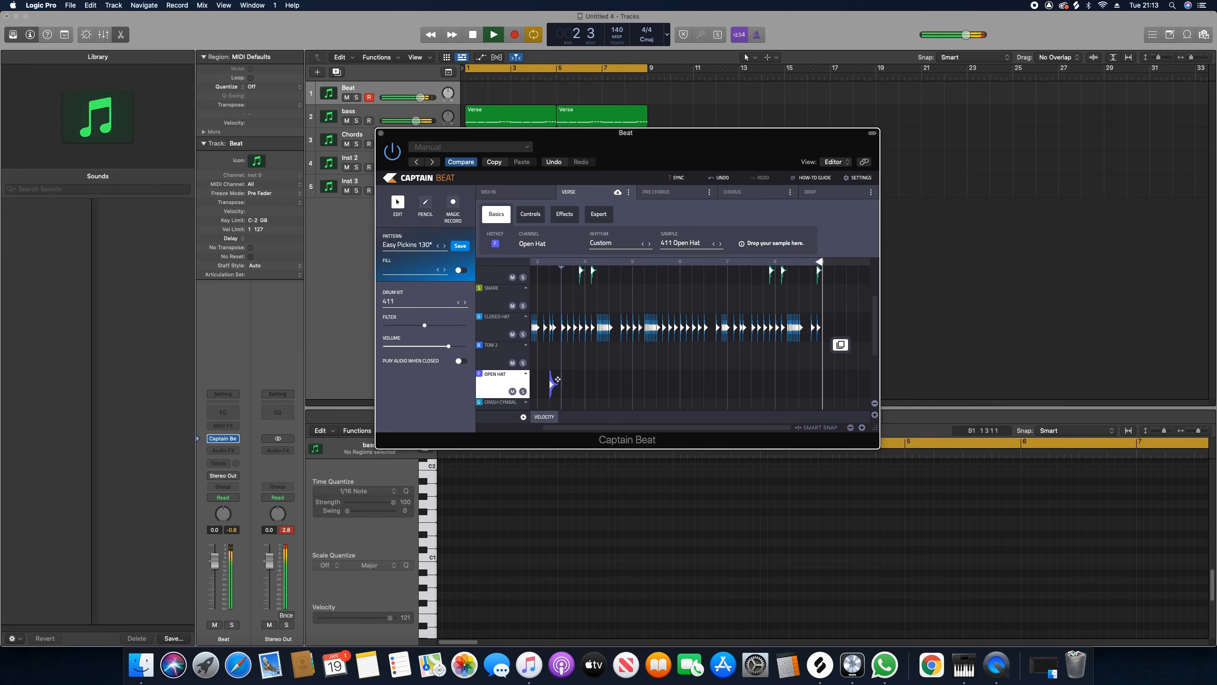
left_click_drag(552, 384, 562, 386)
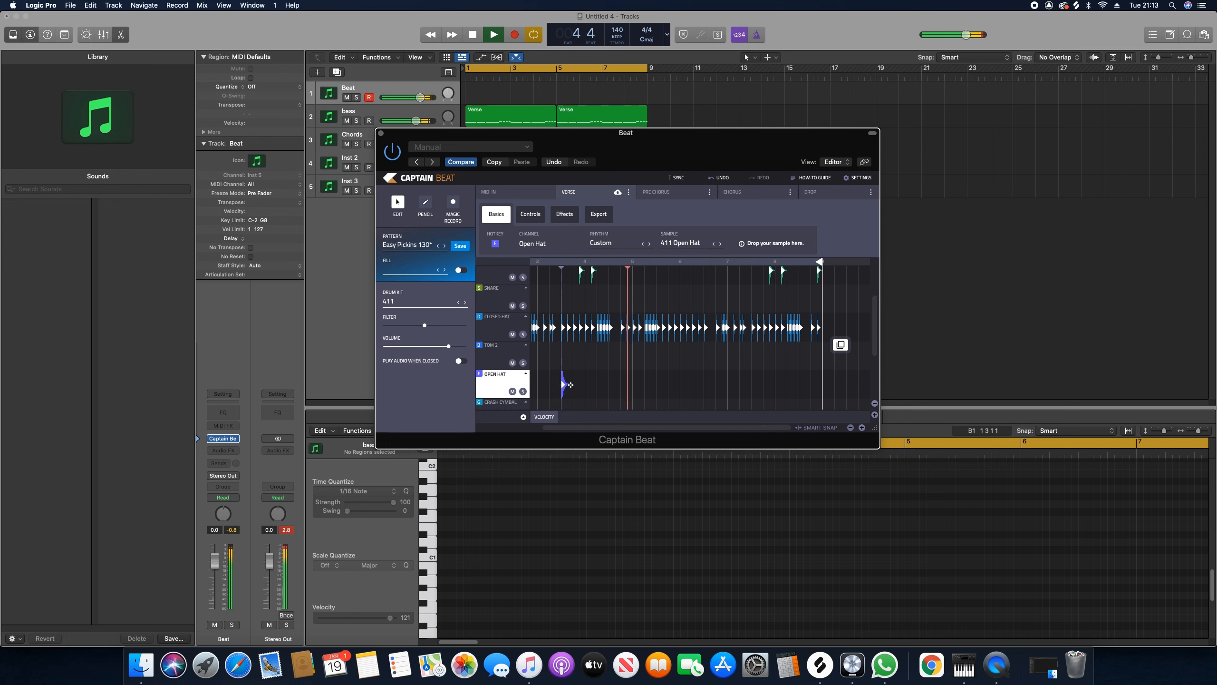
left_click_drag(564, 385, 552, 385)
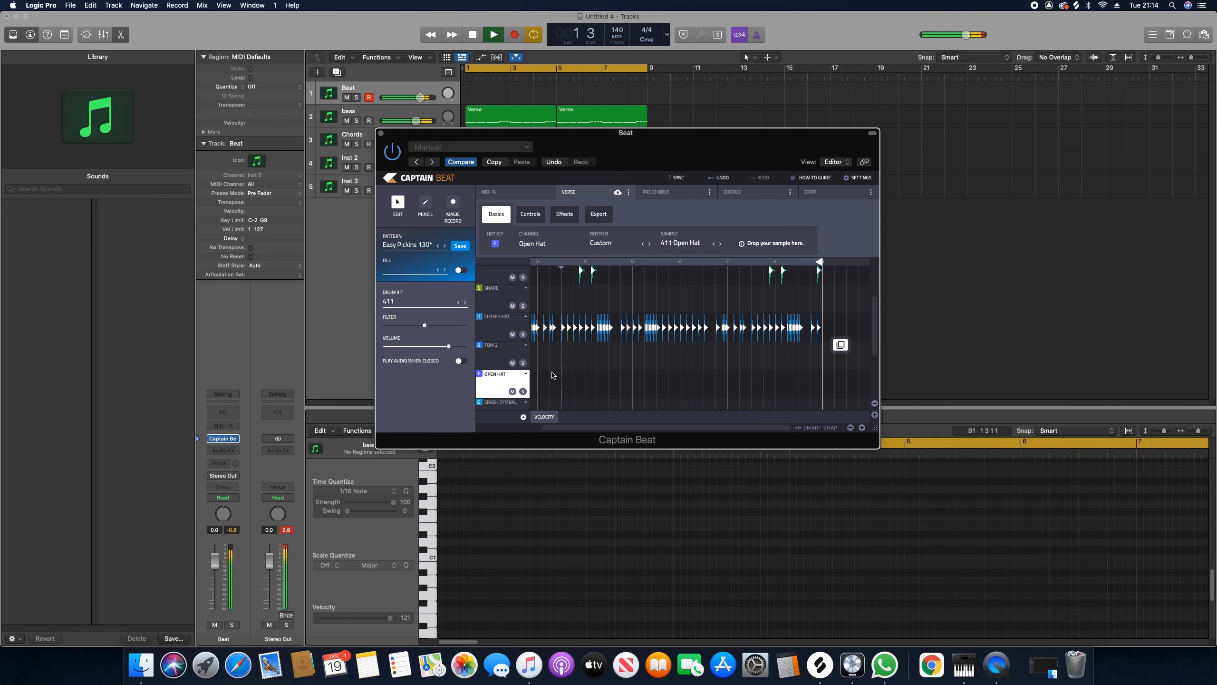
mouse_move(553, 330)
left_mouse_down()
mouse_move(554, 385)
mouse_move(555, 331)
left_mouse_up()
key("space")
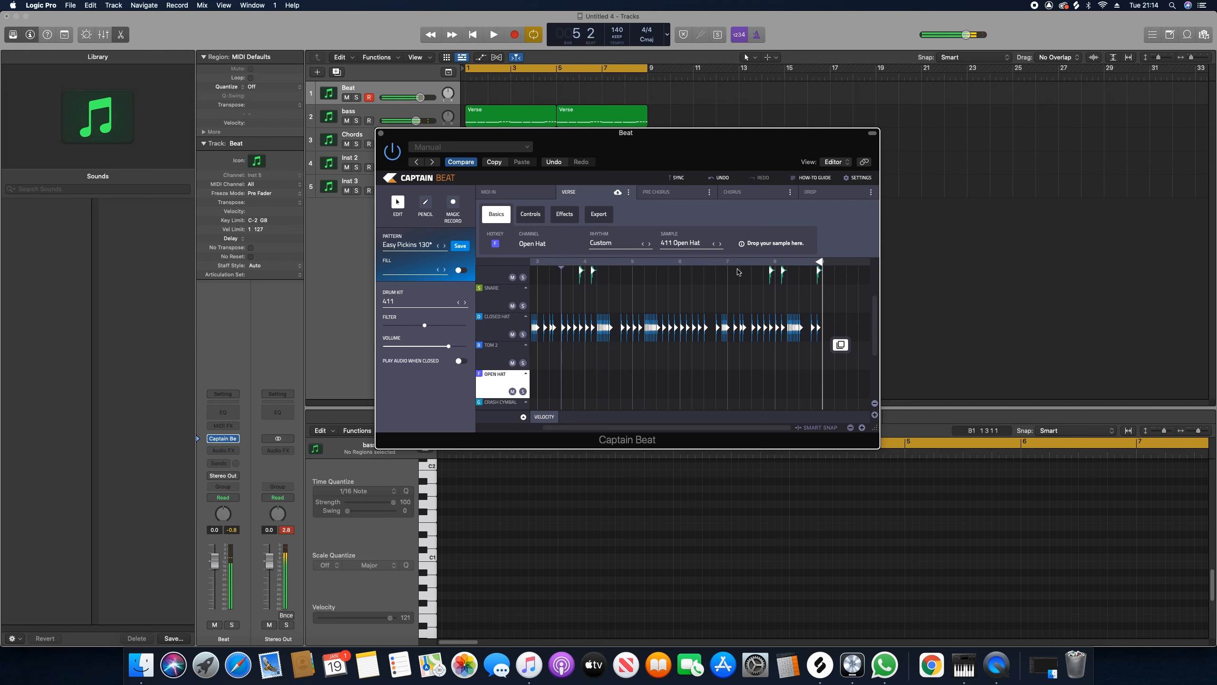
- Export Captain Beat's master MIDI onto the Beat track at bar 1 and play the verse with the plug-in closed
left_click(532, 214)
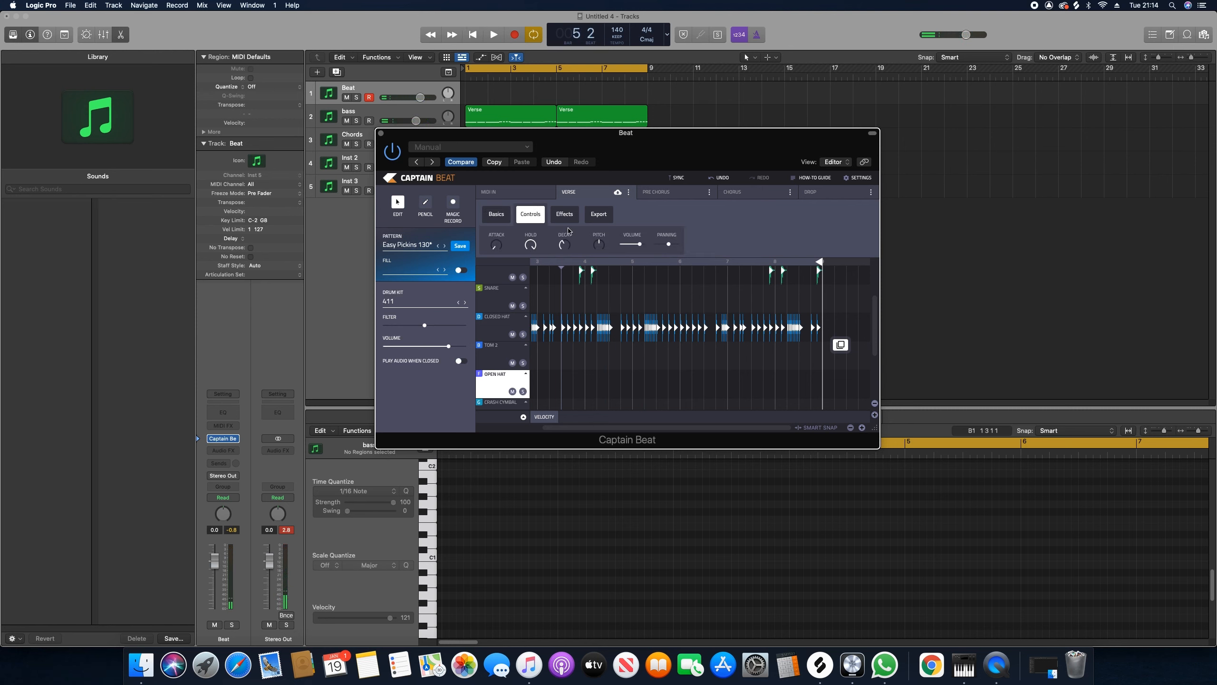
left_click(560, 215)
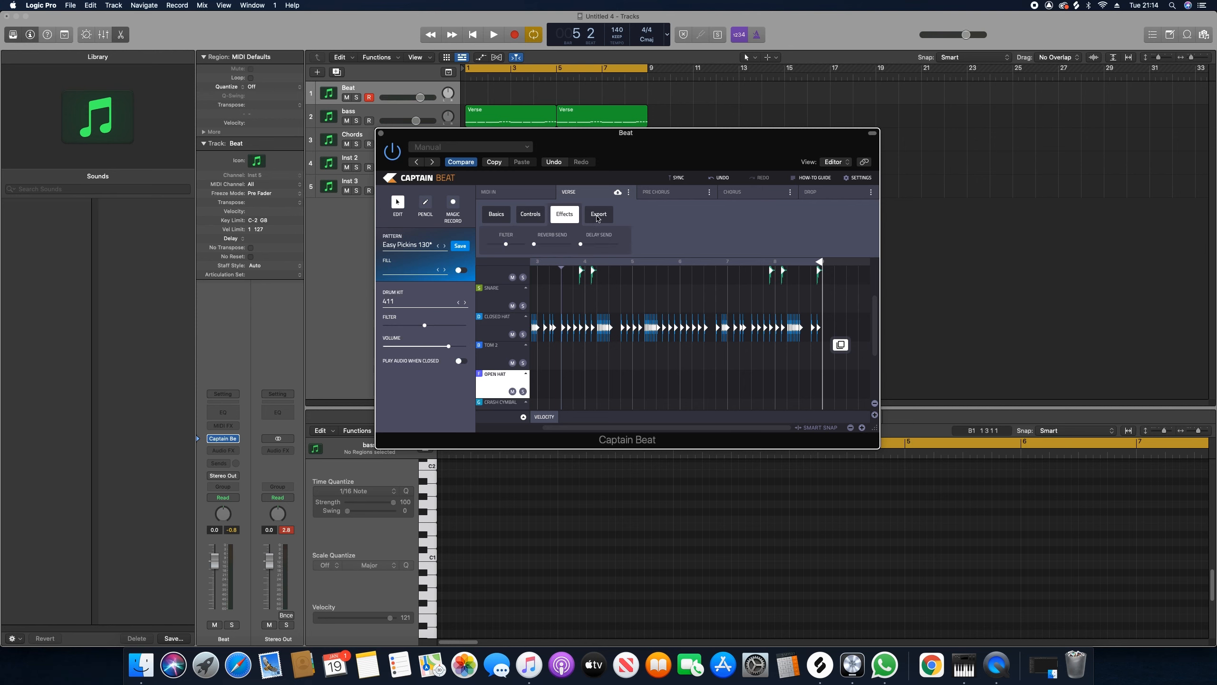
left_click(598, 217)
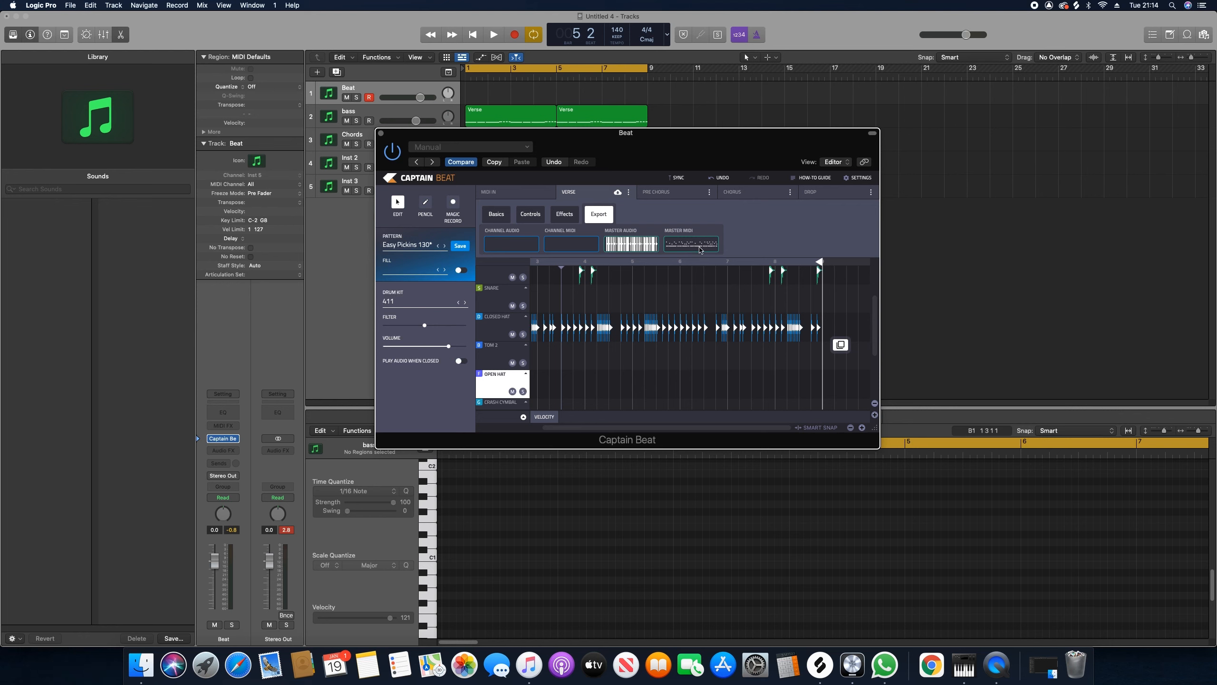
left_click_drag(699, 249, 465, 97)
left_click(690, 229)
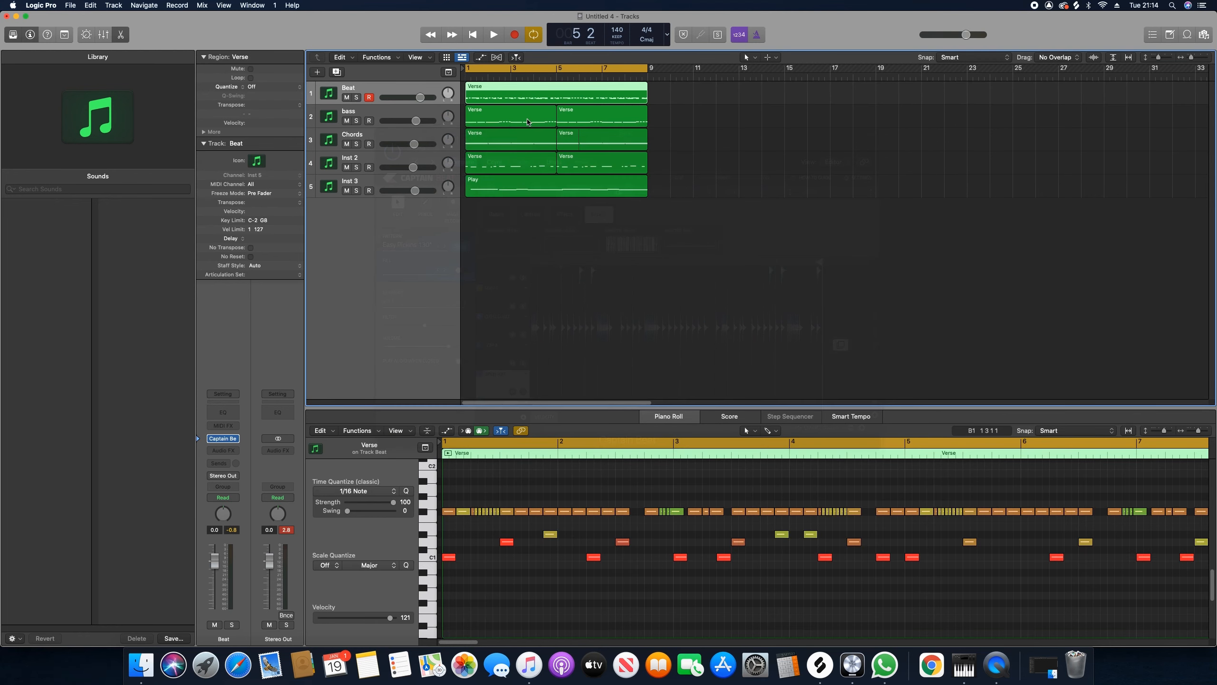
left_click(382, 134)
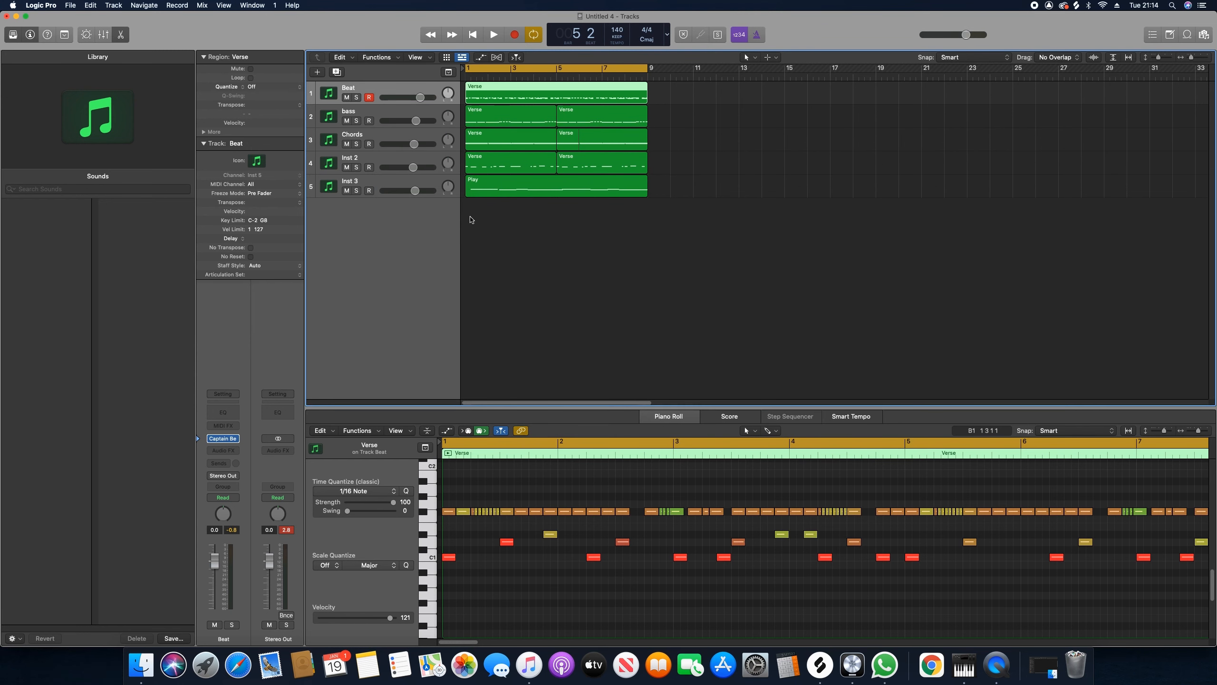
key("space")
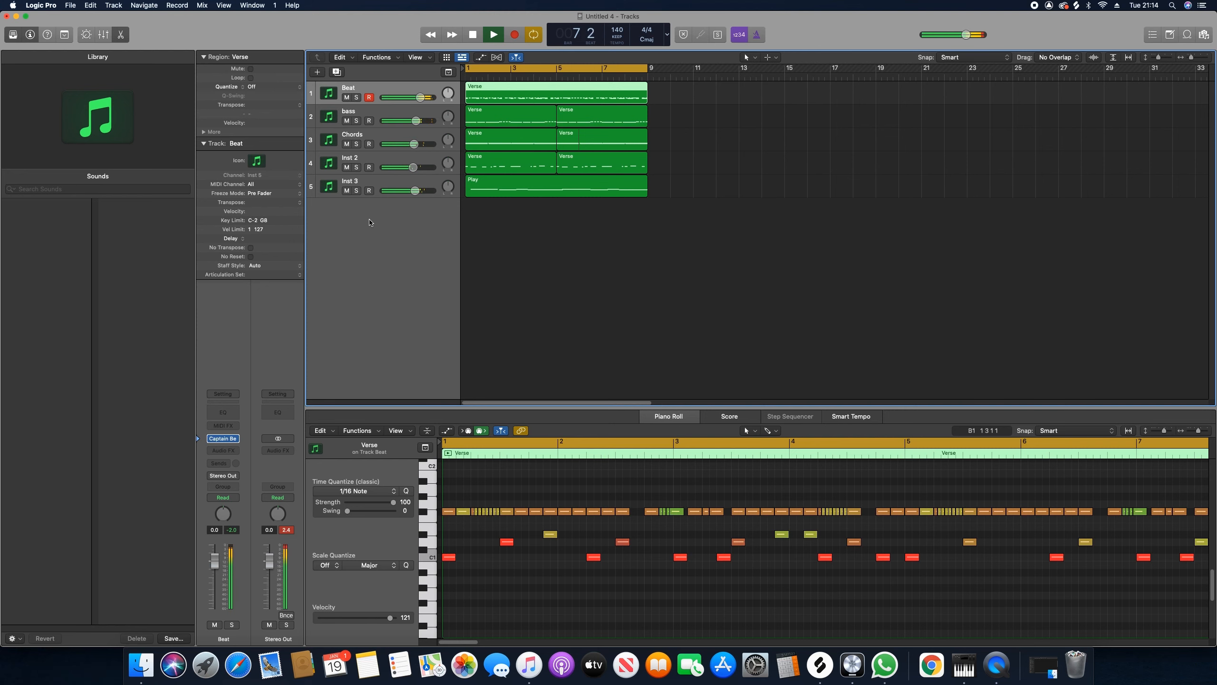
- Add one software instrument track with Captain Melody below the Inst 3 track
left_click(372, 185)
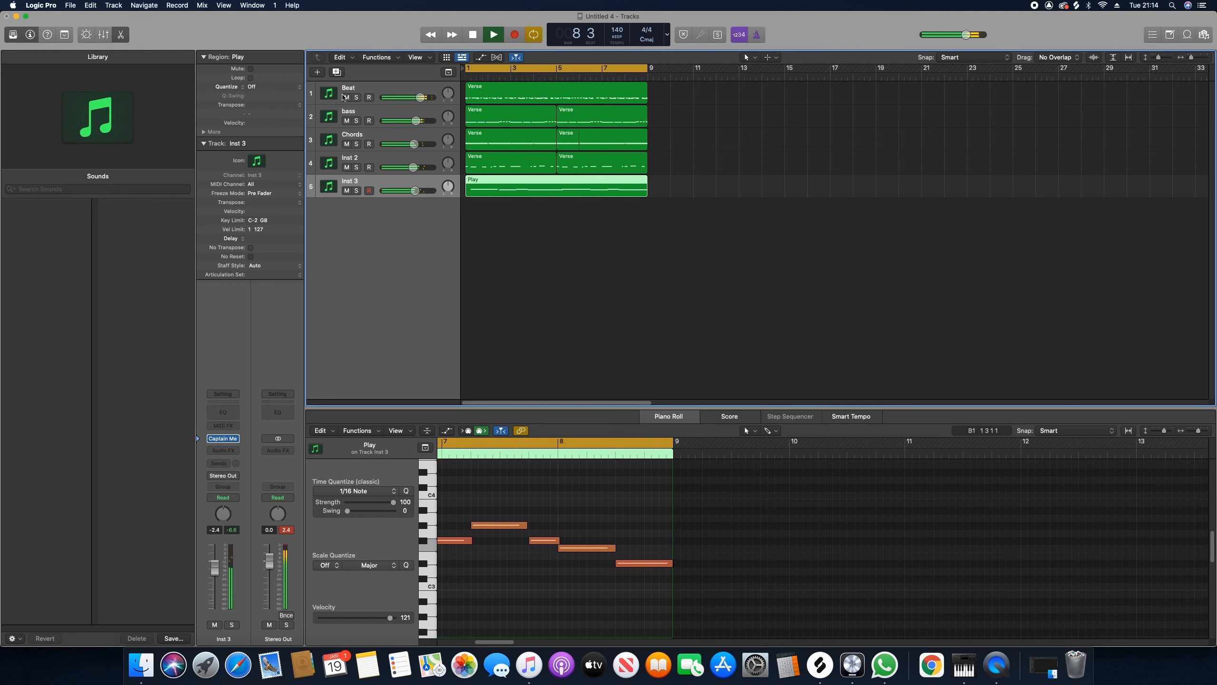
left_click(317, 71)
left_click(517, 103)
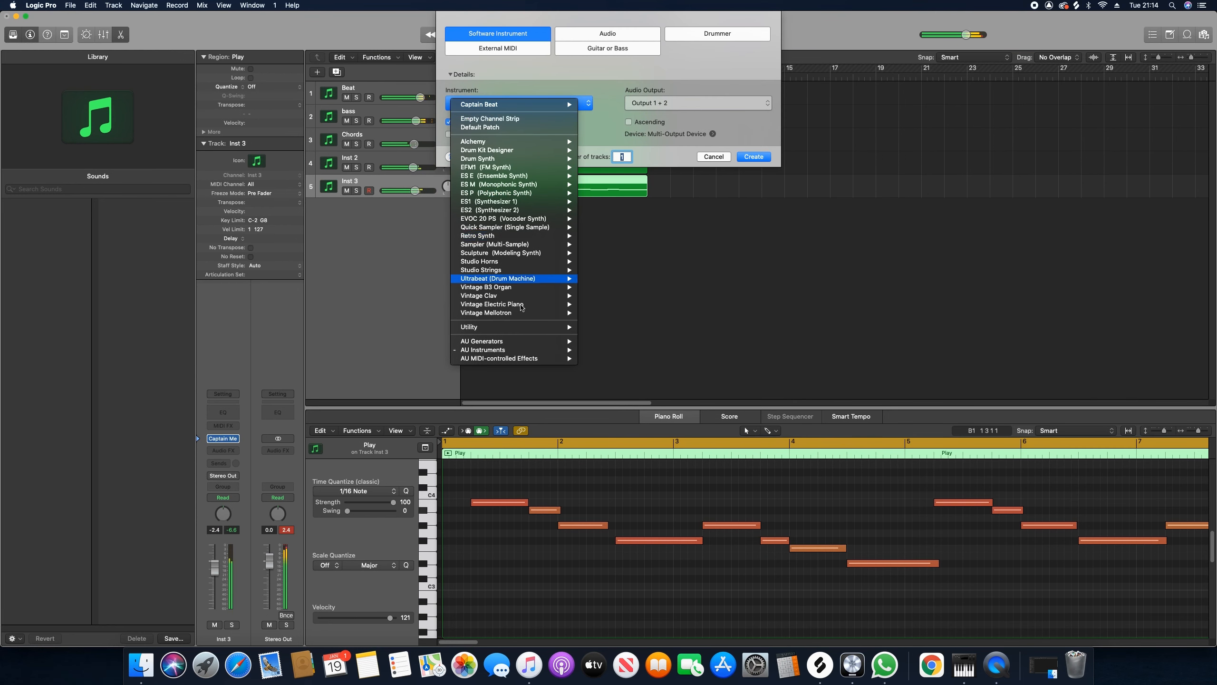
mouse_move(484, 350)
mouse_move(623, 376)
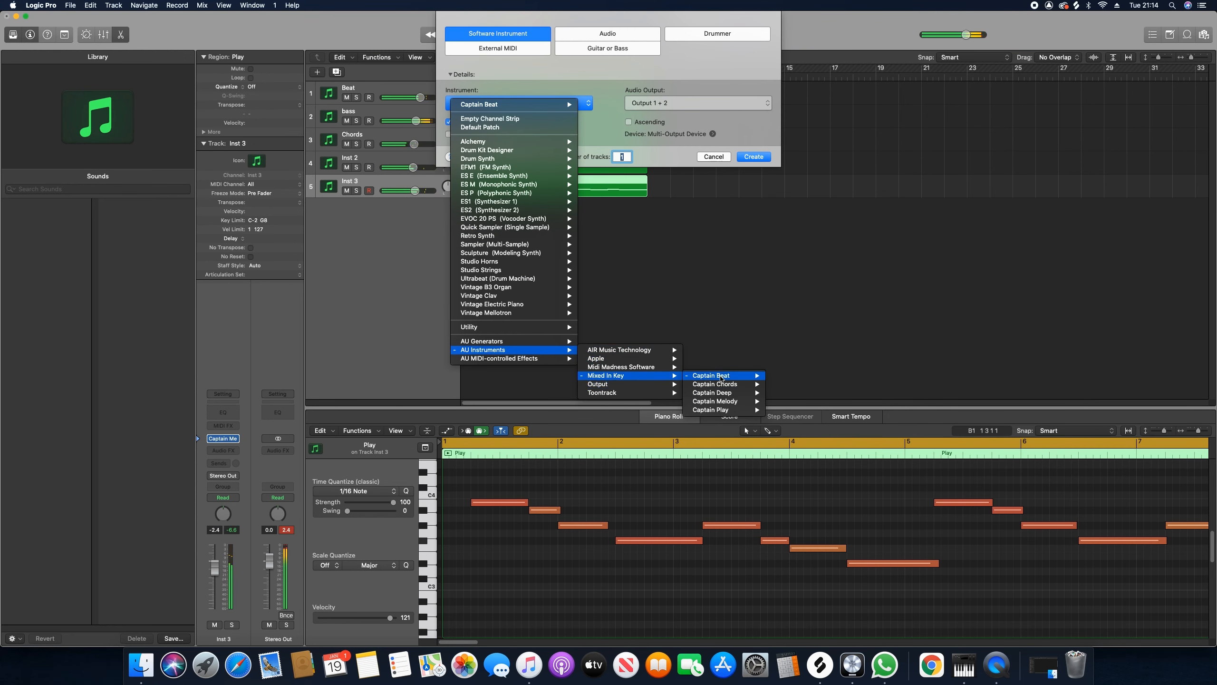
left_click(787, 402)
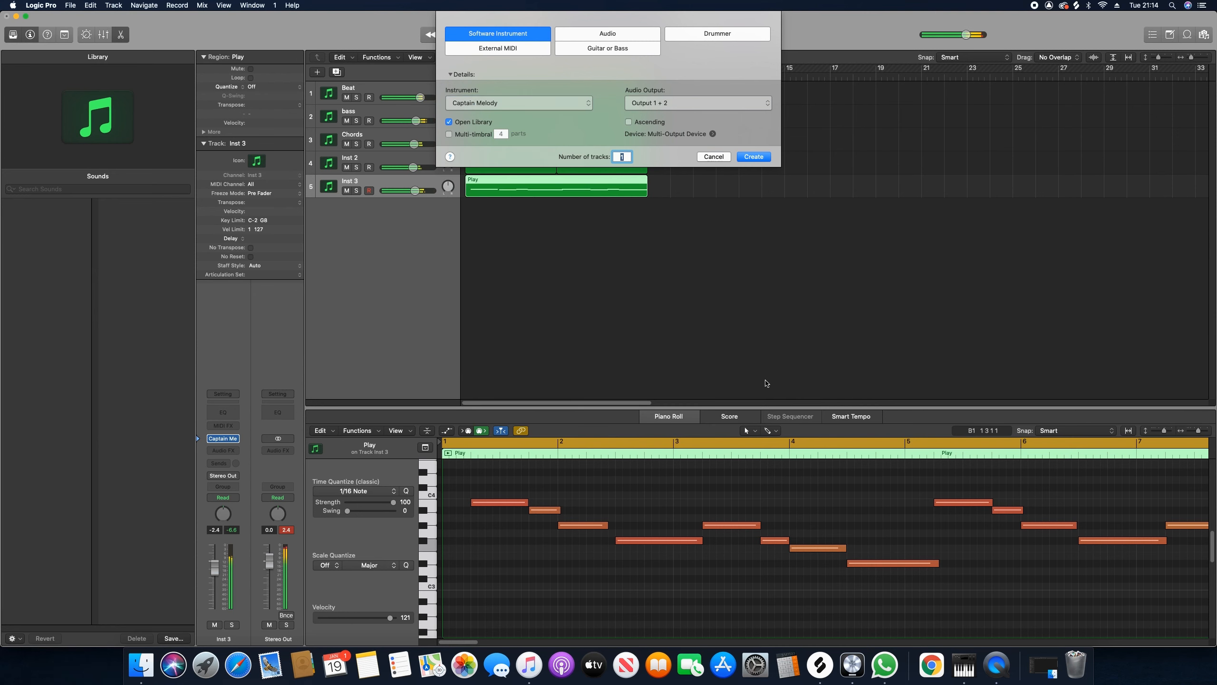
left_click(754, 157)
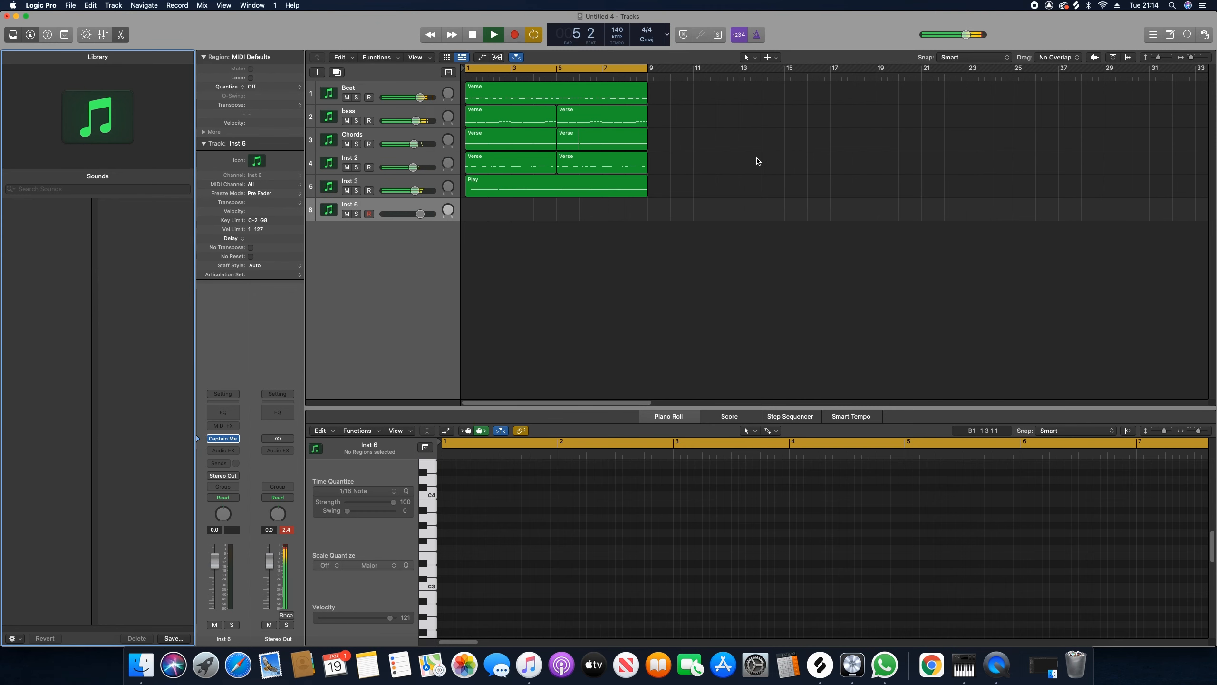
- Open Captain Melody on the new track and set up its Play mode for a MIDI keyboard
left_click(384, 201)
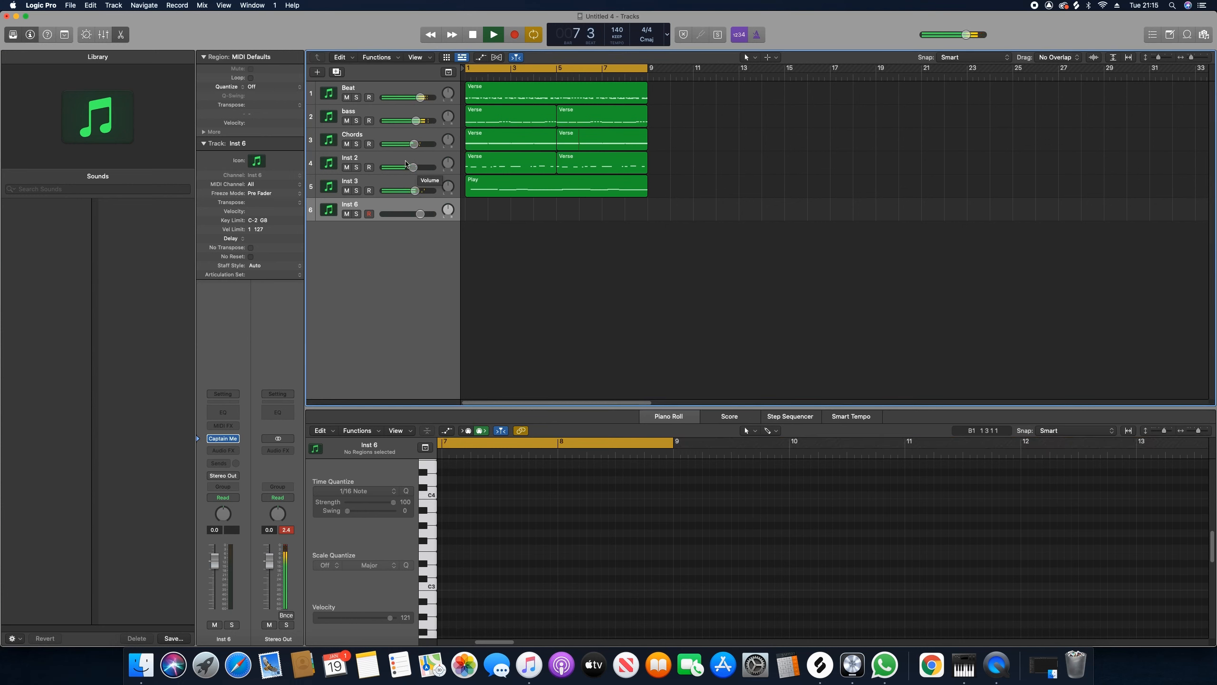
double_click(353, 205)
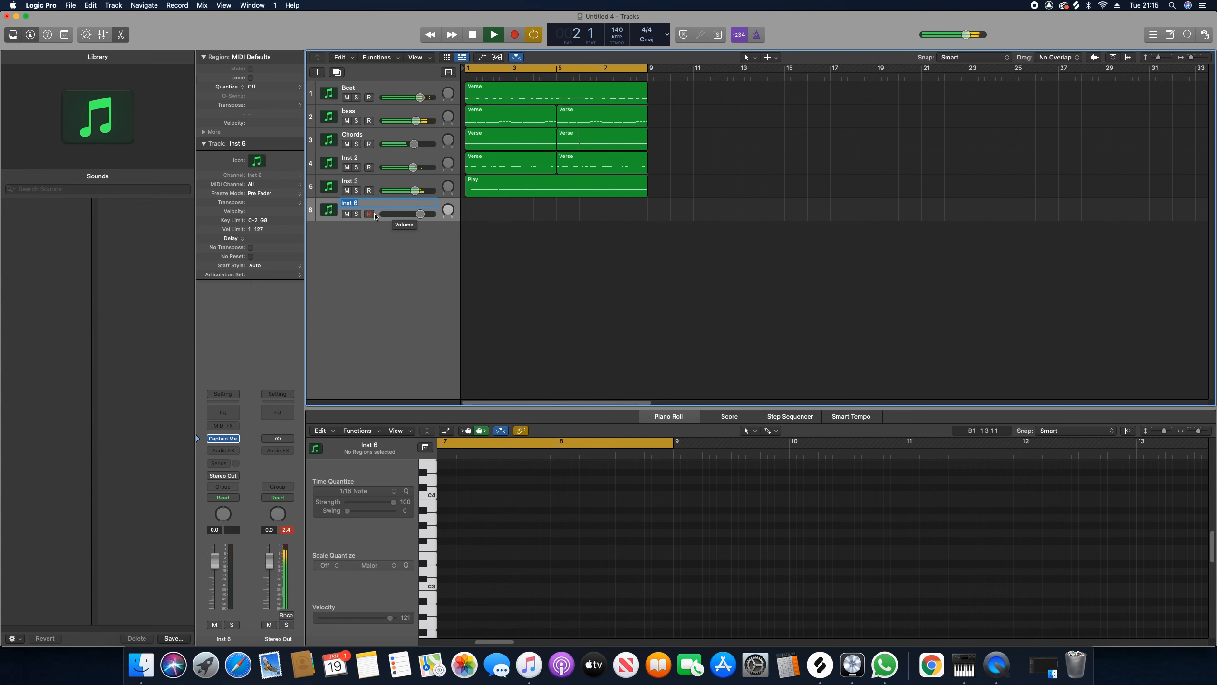
left_click(376, 216)
mouse_move(224, 440)
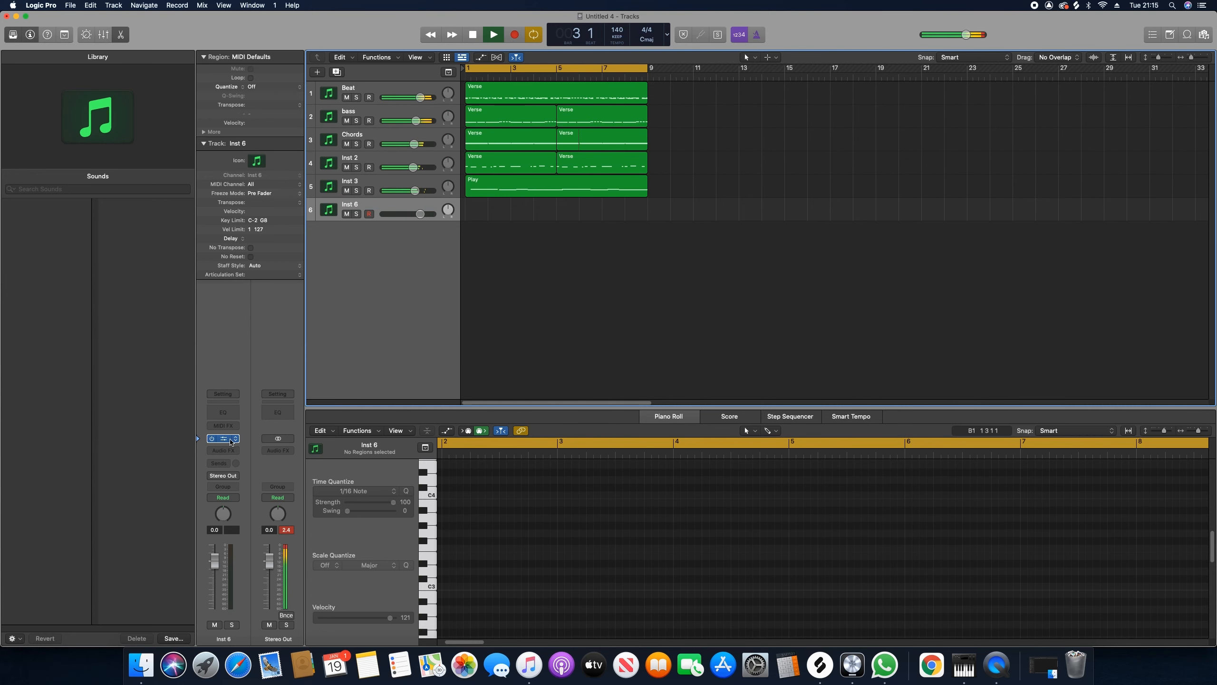
left_click(581, 194)
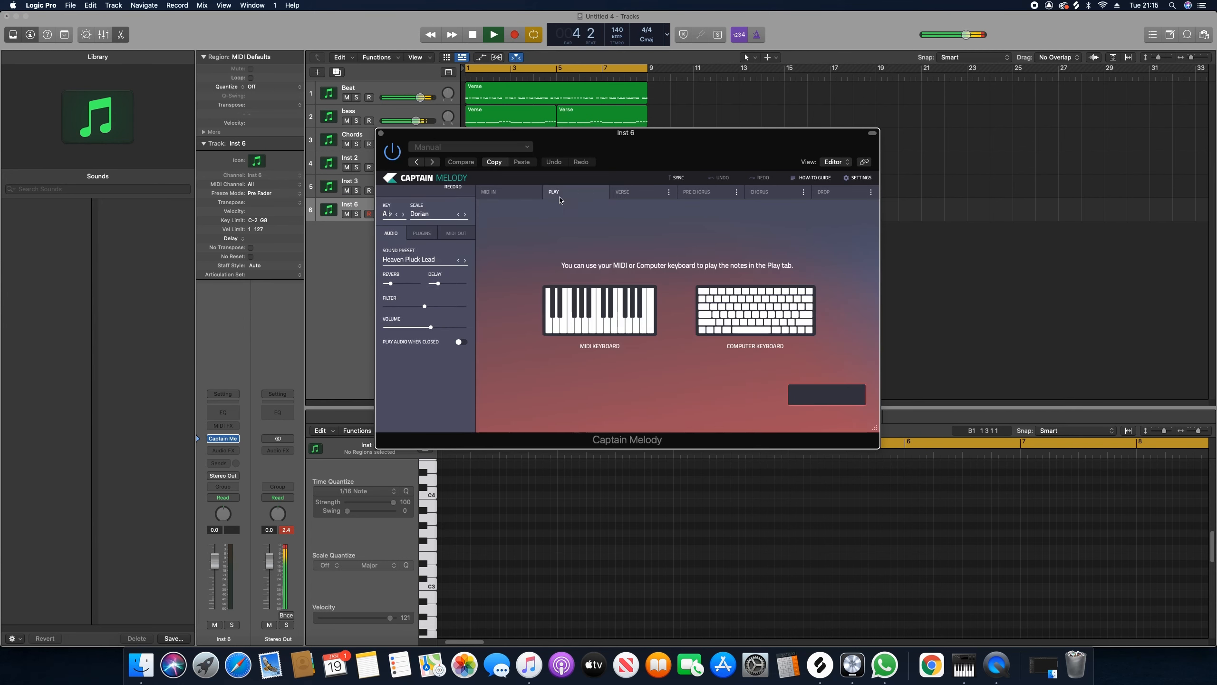
left_click(585, 294)
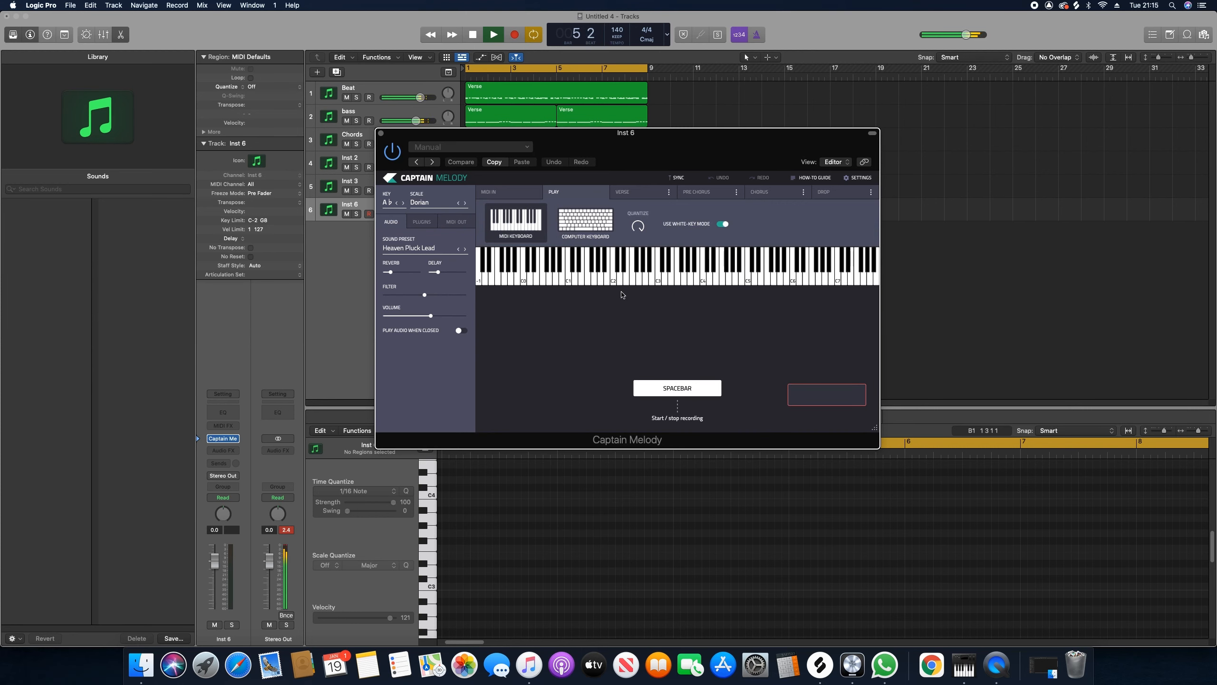
- Audition pluck sound presets for the new melody, including Coin Pluck, Deep Stab and Summer Pluck
left_click(428, 249)
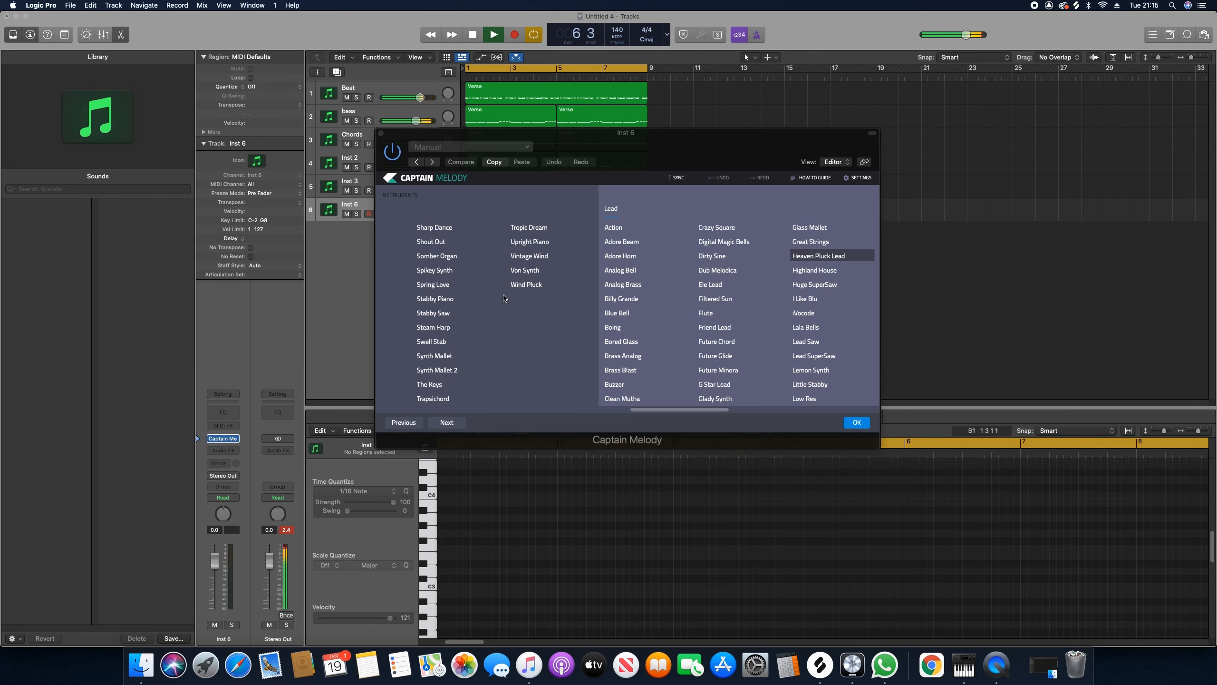
left_click(735, 409)
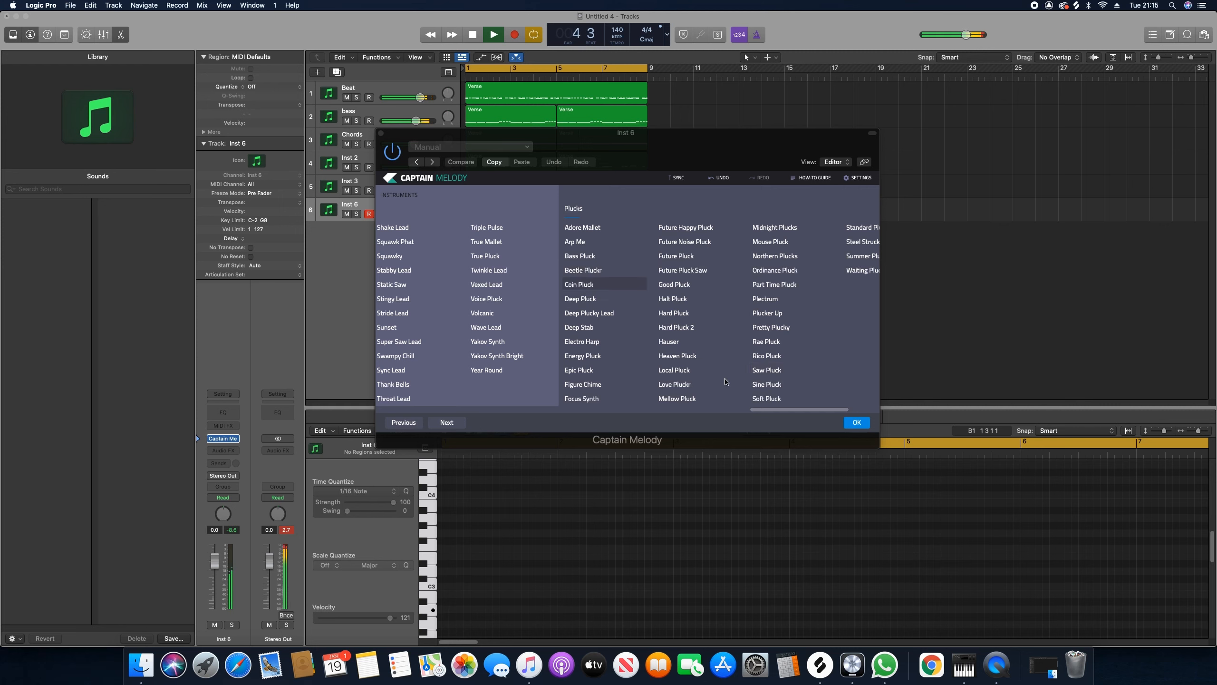
left_click(598, 326)
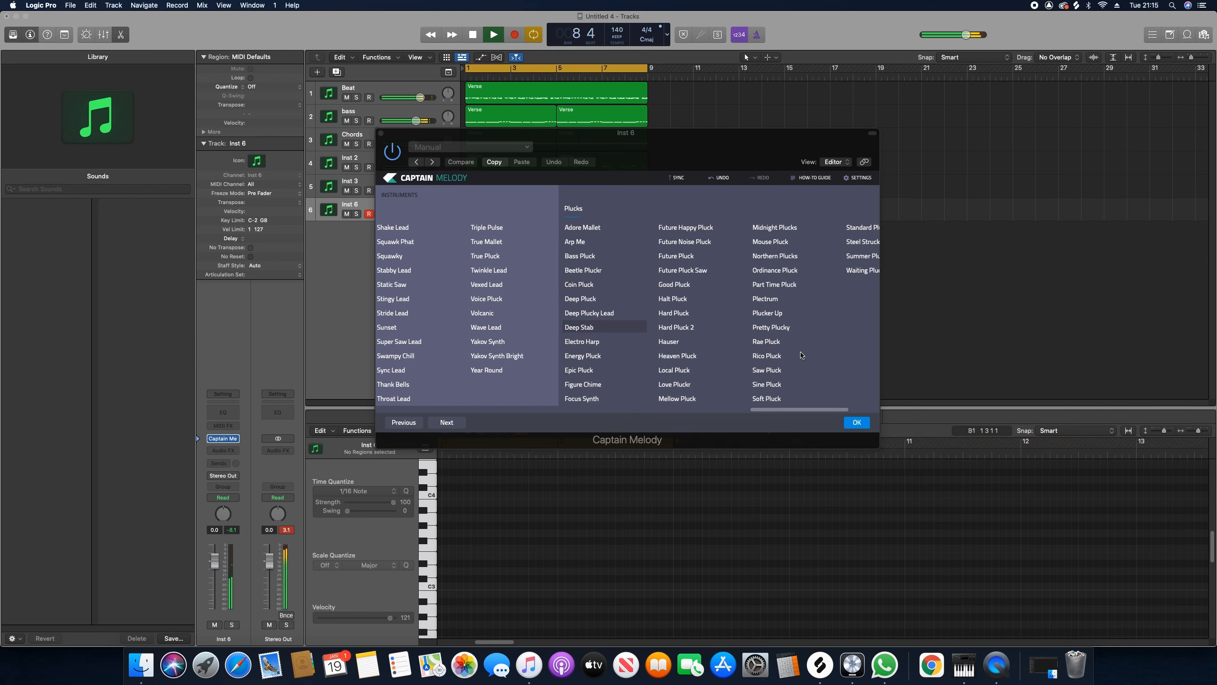
left_click(767, 342)
left_click(769, 360)
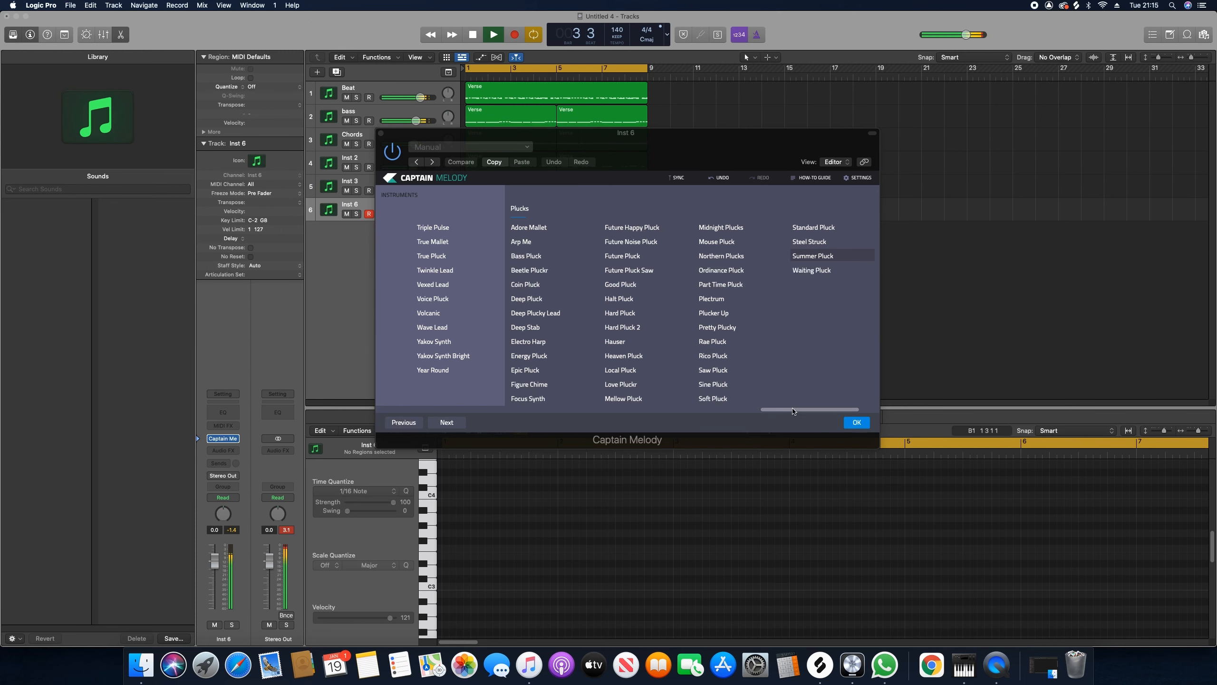
- Audition the Phaser Rhodes and Piano presets and set the melody's sound preset to Stabby Piano
left_click_drag(764, 409, 653, 409)
scroll(653, 408, "left", 5)
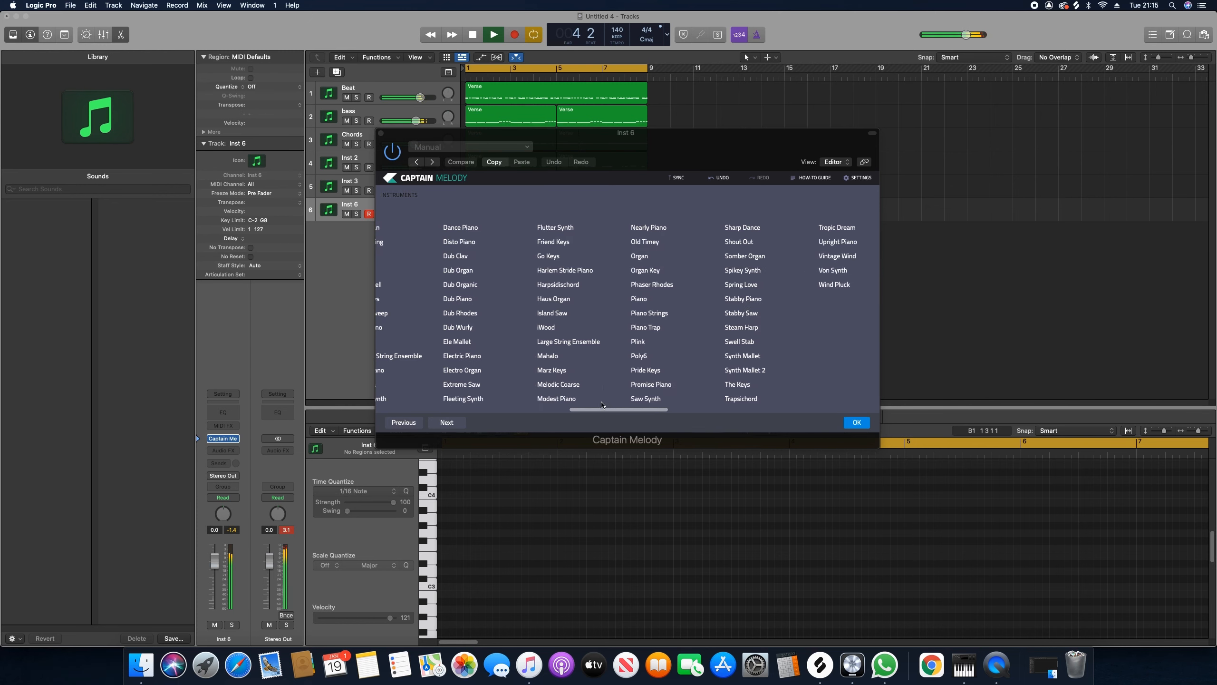
left_click(652, 286)
left_click(645, 299)
left_click(750, 303)
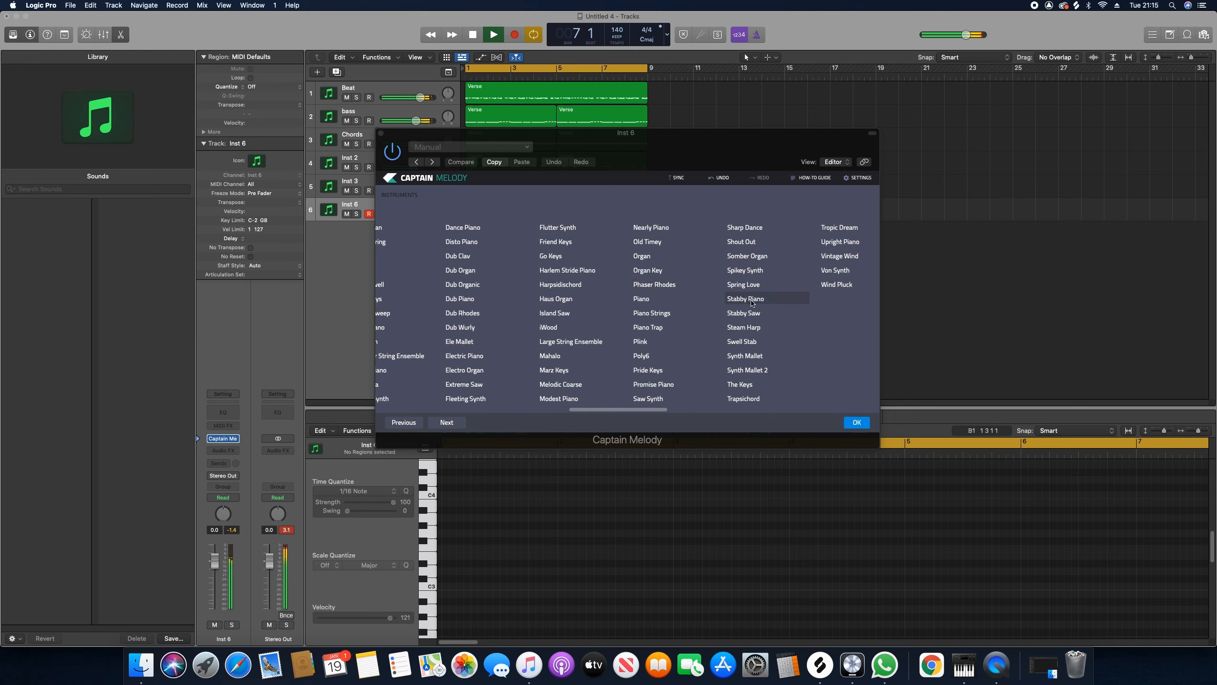
left_click(852, 425)
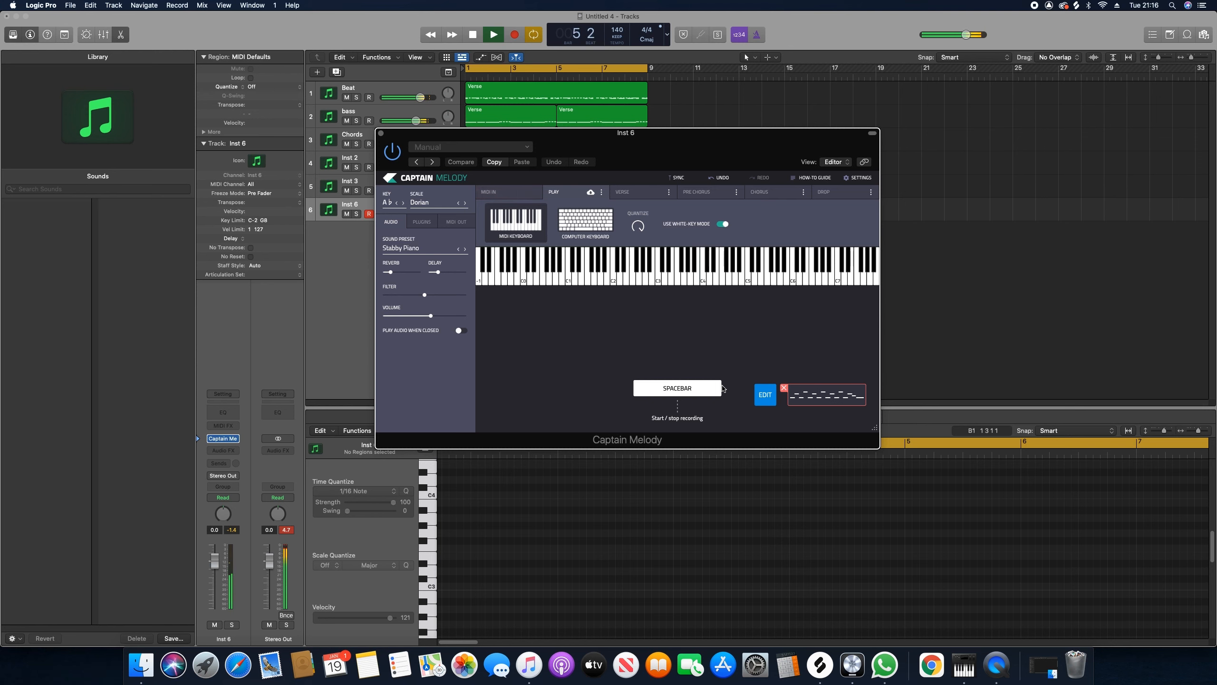
- Record a Stabby Piano melody take of about eight bars in Captain Melody's Play mode, replacing the earlier take
key("space")
key("space")
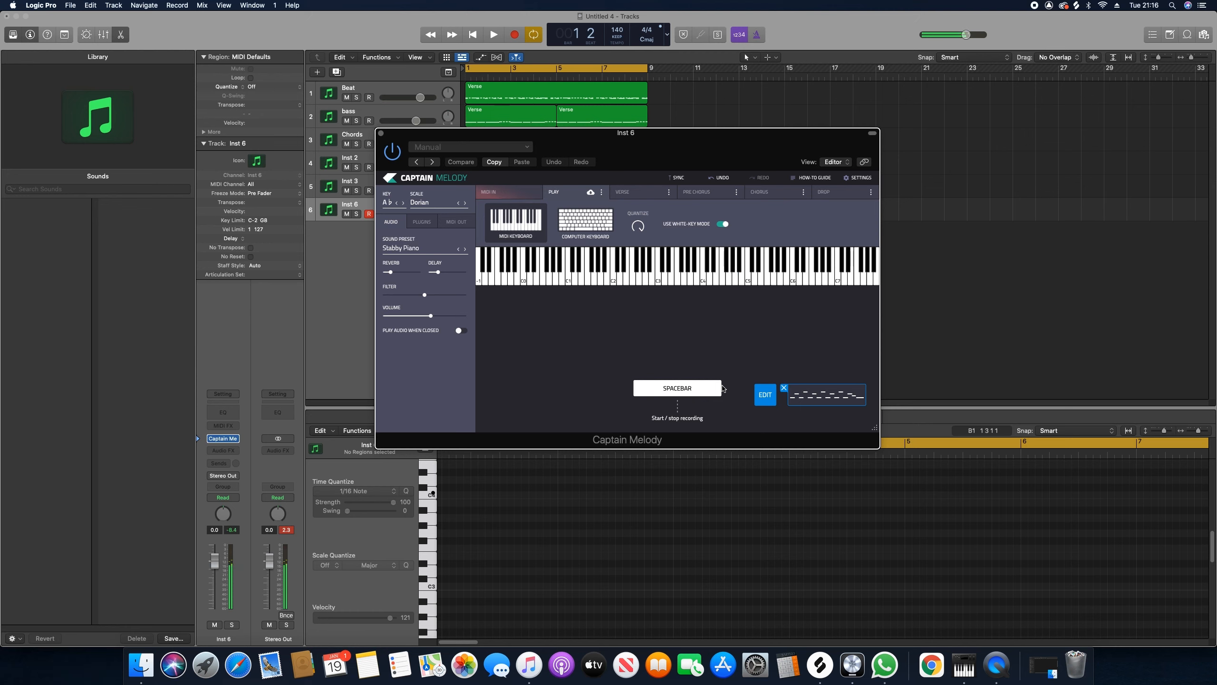
key("space")
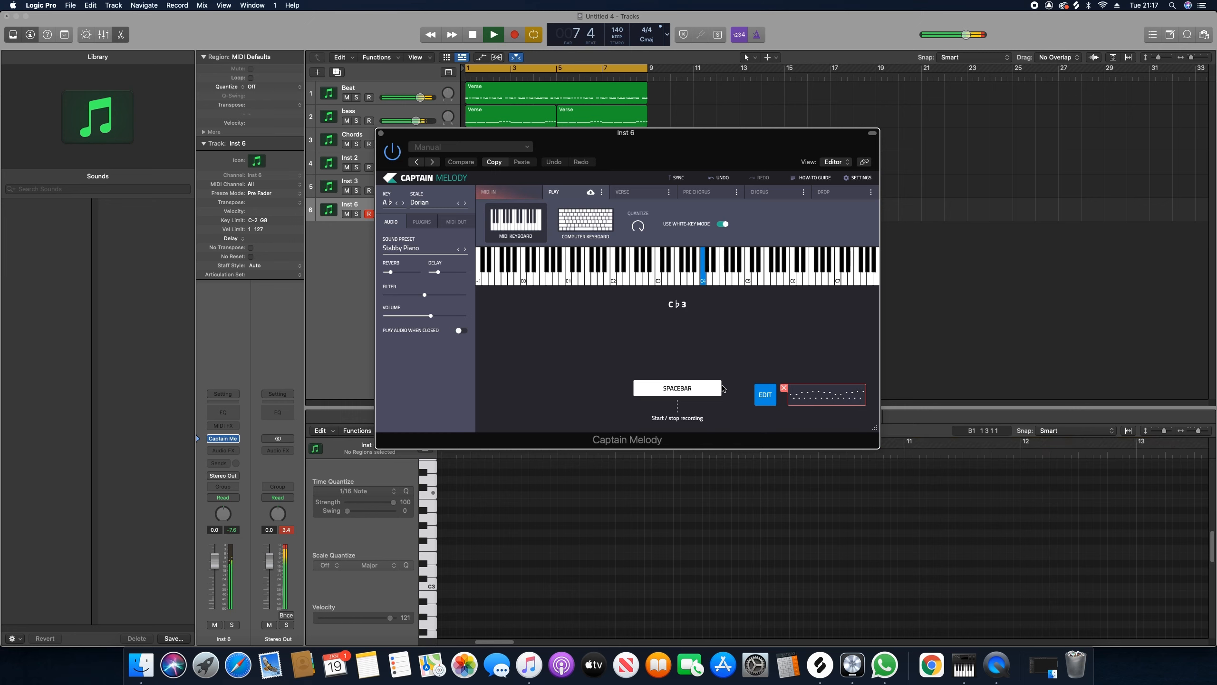
key("space")
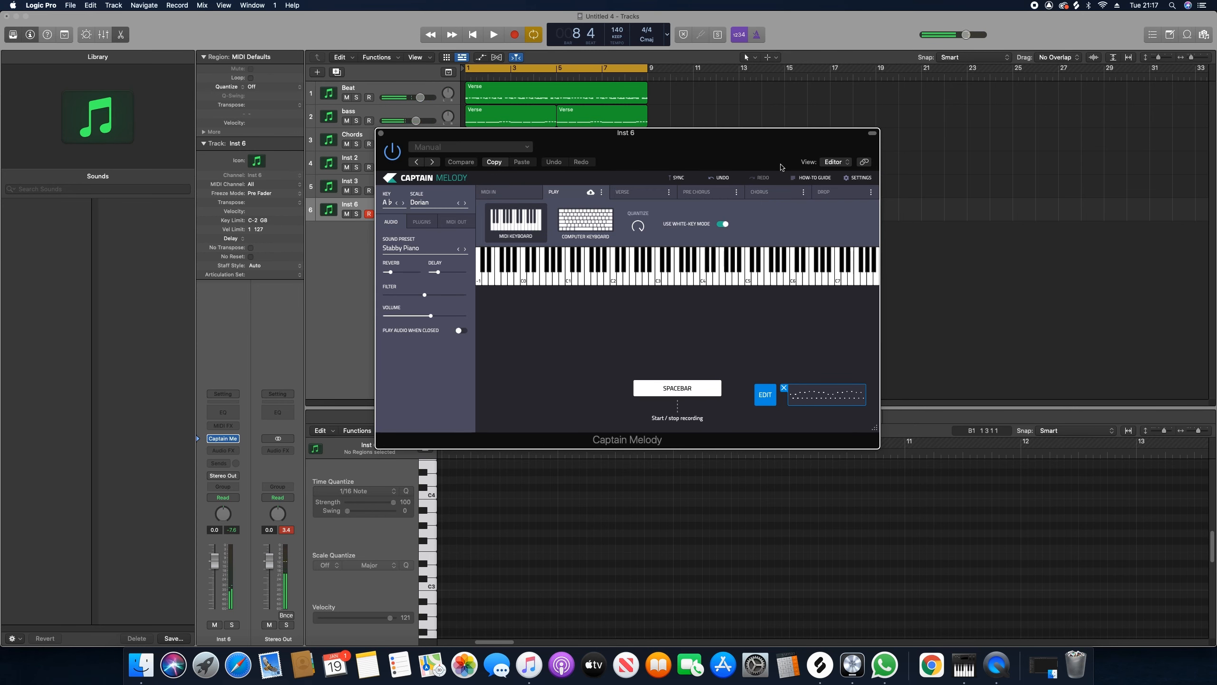
- Place the recorded melody on the Inst 6 track at bar 1 without importing tempo, and close the Captain Melody window
left_click_drag(766, 147, 841, 303)
left_click_drag(910, 538, 454, 216)
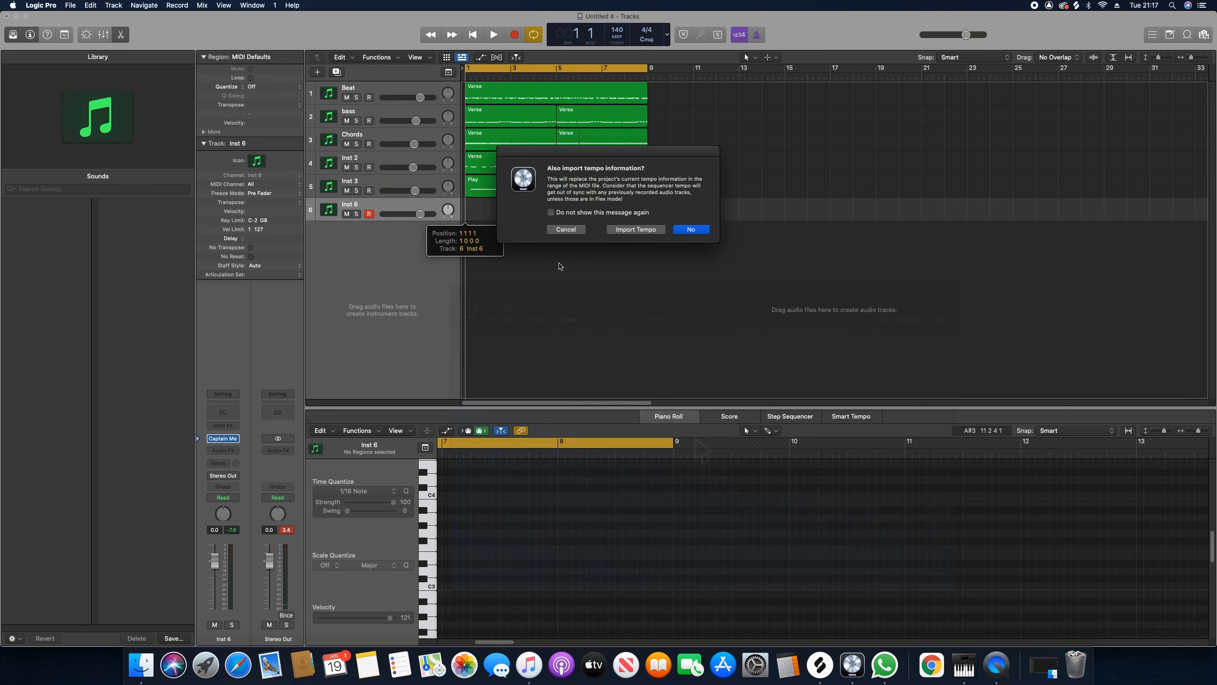
left_click(691, 230)
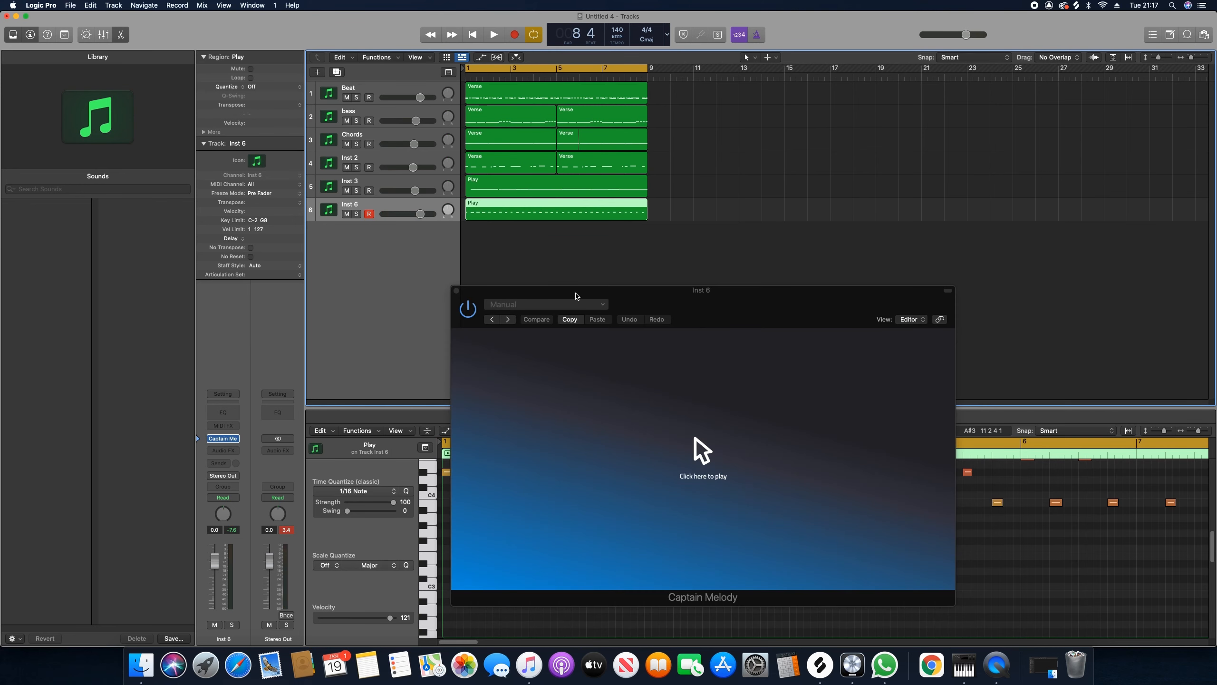
left_click(457, 291)
- Play back the arrangement and lower the Inst 6 track's volume to -2.1 dB
key("space")
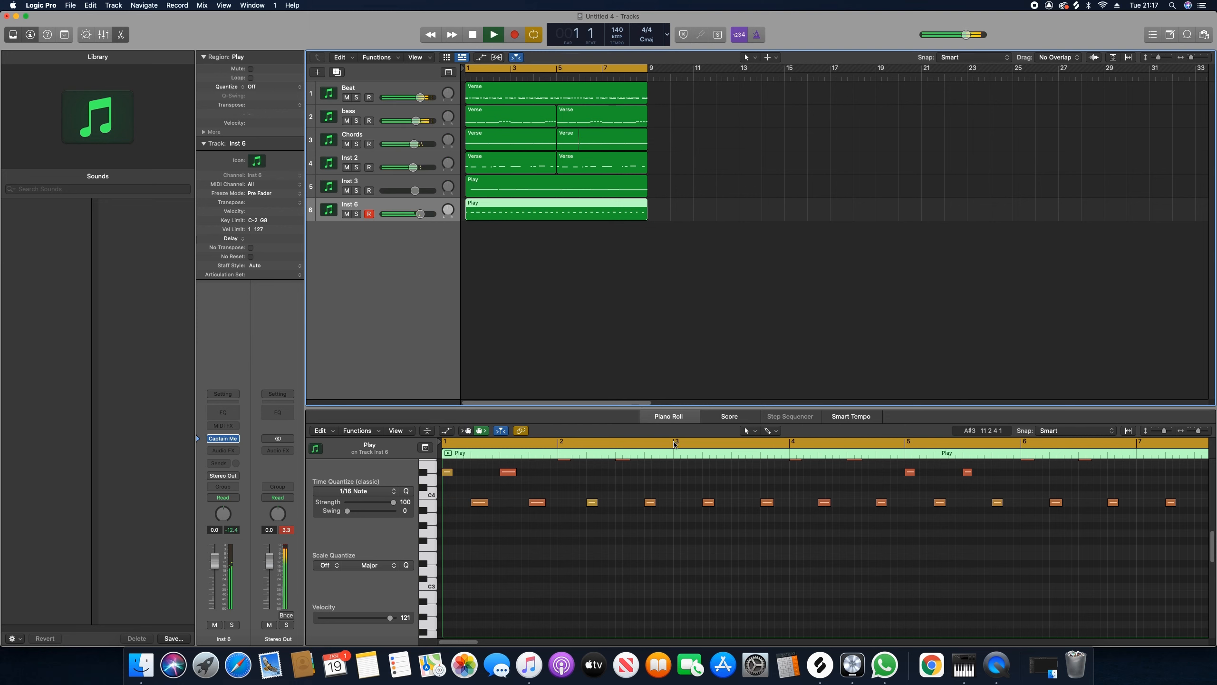
scroll(695, 542, "up", 2)
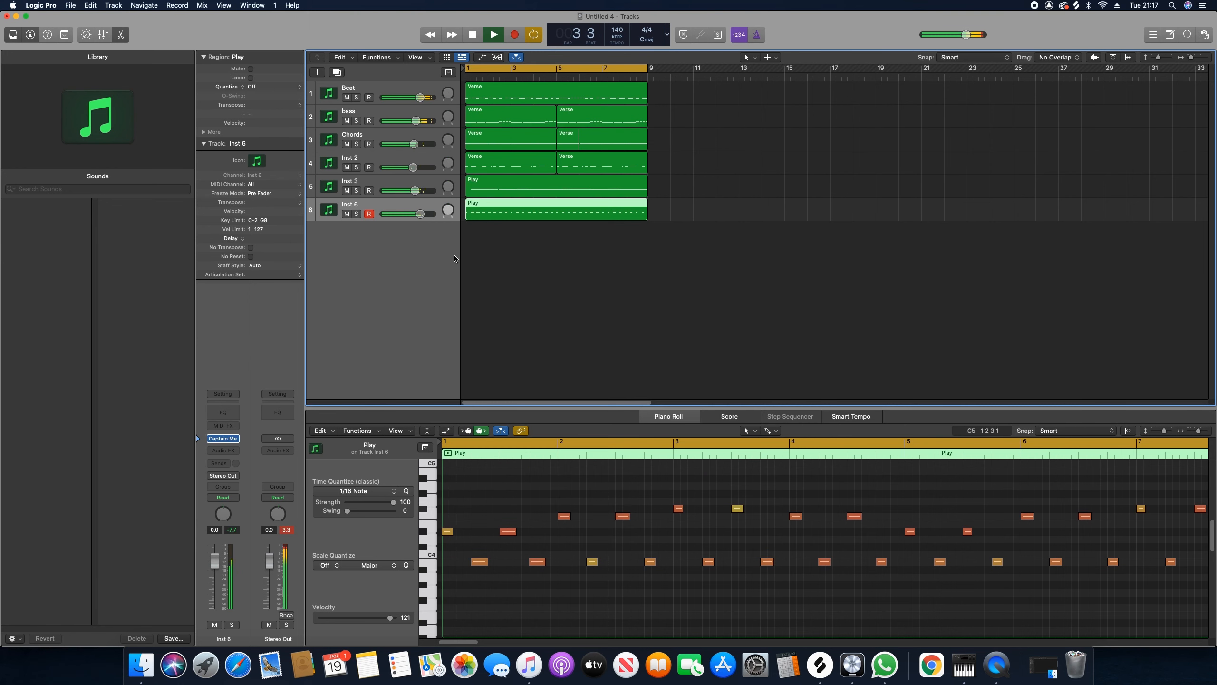
left_click_drag(420, 214, 417, 214)
left_click_drag(418, 214, 416, 214)
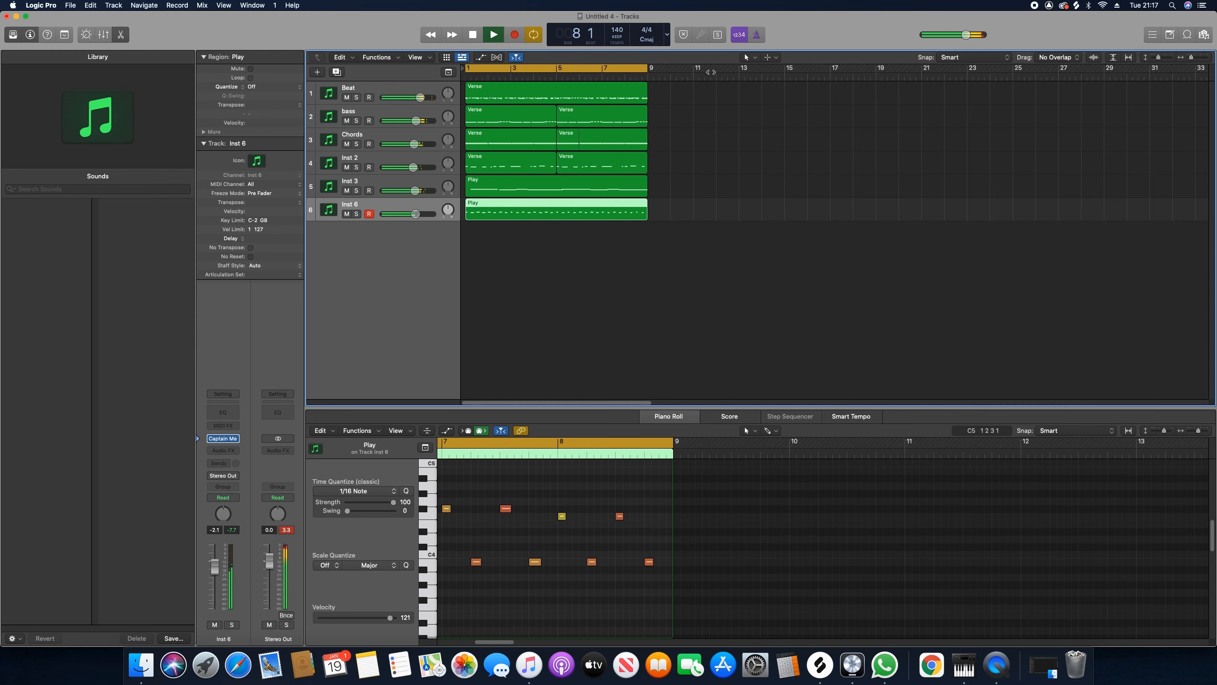
key("space")
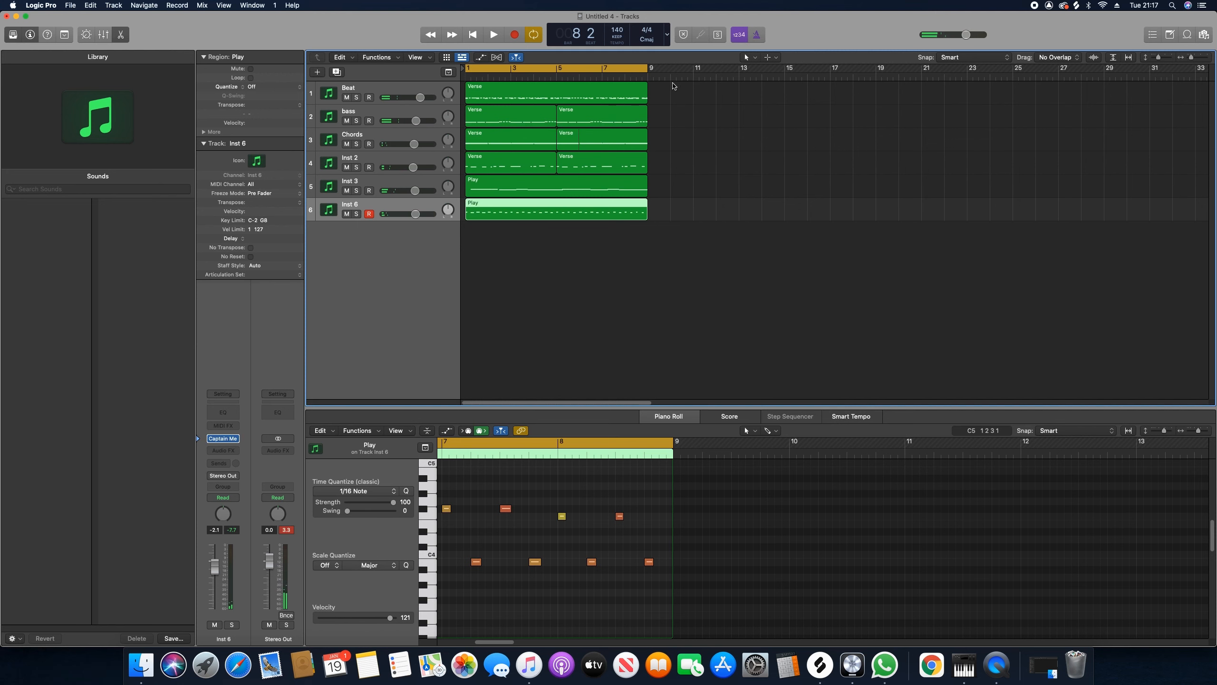
left_click_drag(680, 87, 514, 217)
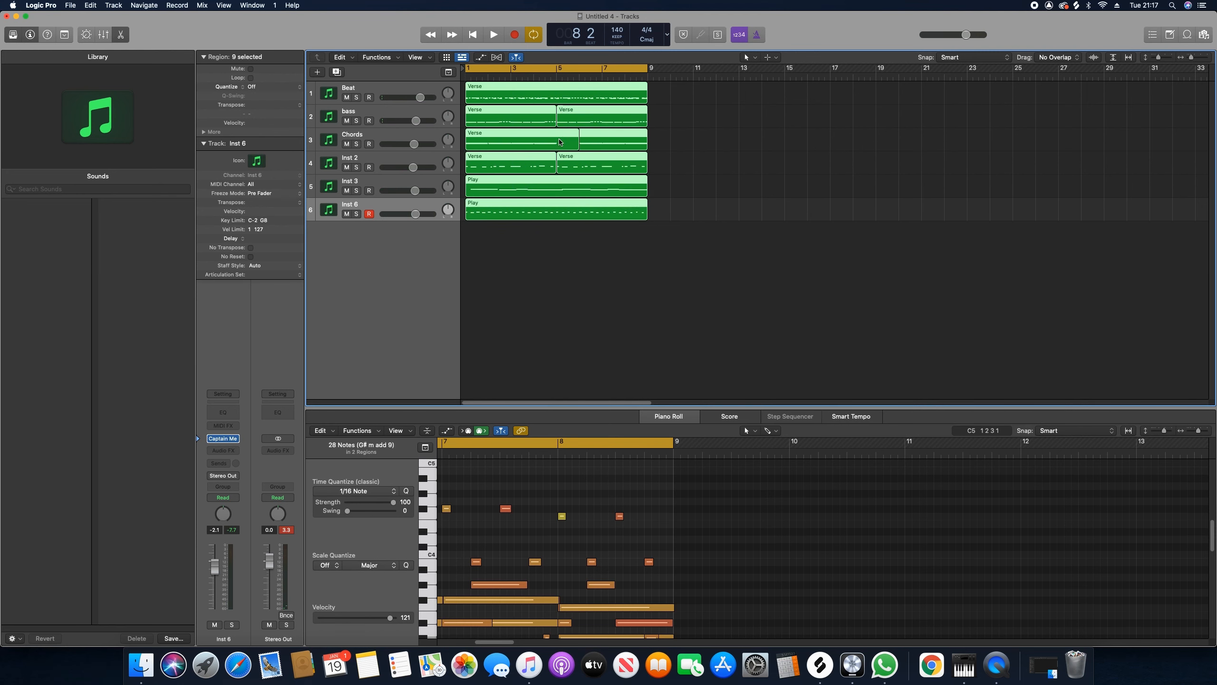
mouse_move(577, 144)
left_mouse_down()
mouse_move(562, 148)
mouse_move(588, 149)
left_mouse_up()
key("super+z")
left_click(572, 148)
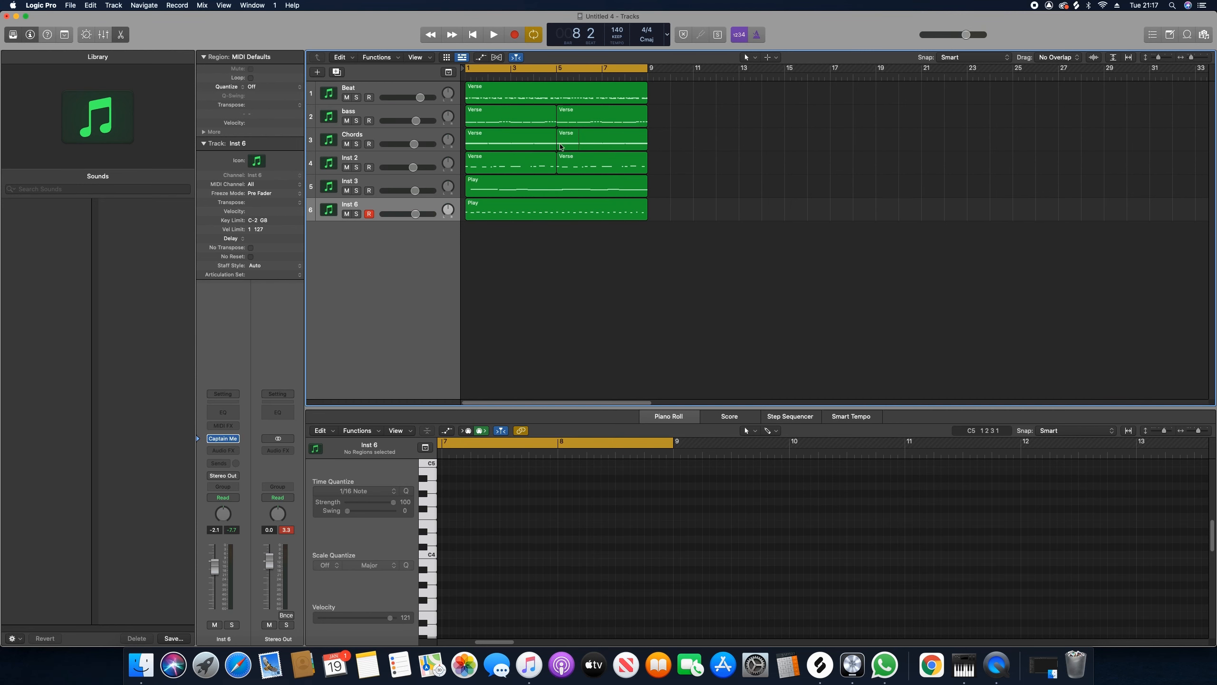
- Trim the first Chords region to end at bar 5 and extend the second Chords region back to start at bar 5
left_click(577, 145)
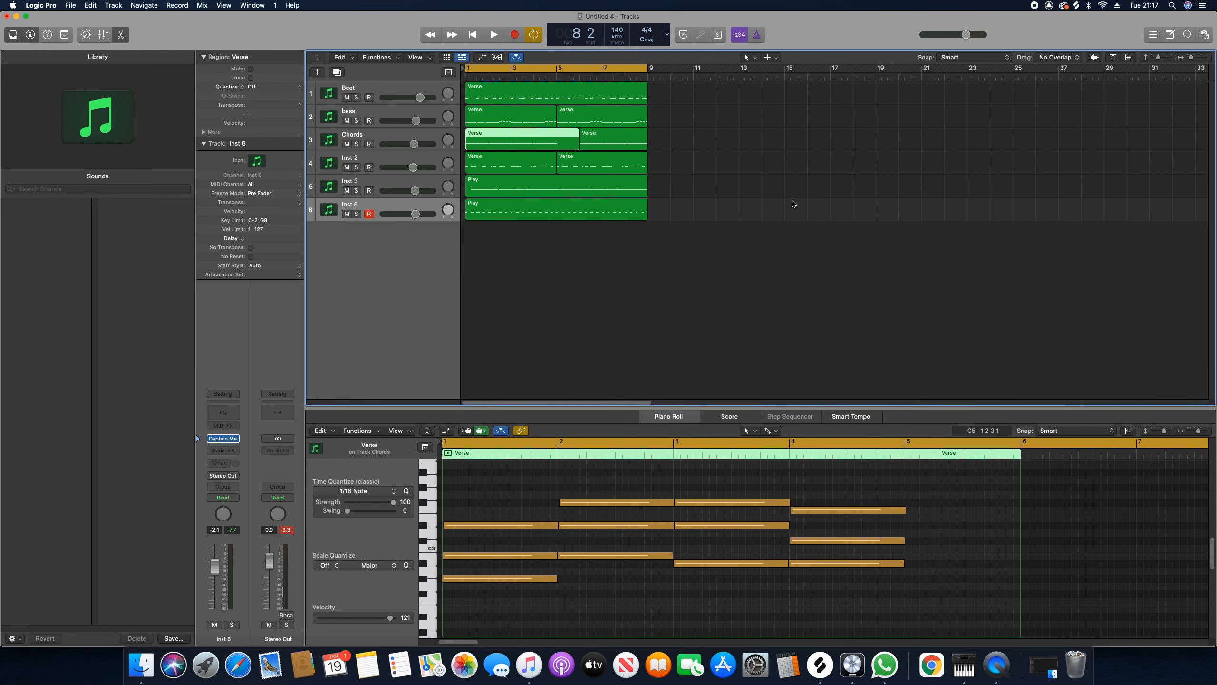
left_click(1019, 545)
left_click_drag(1019, 544, 905, 543)
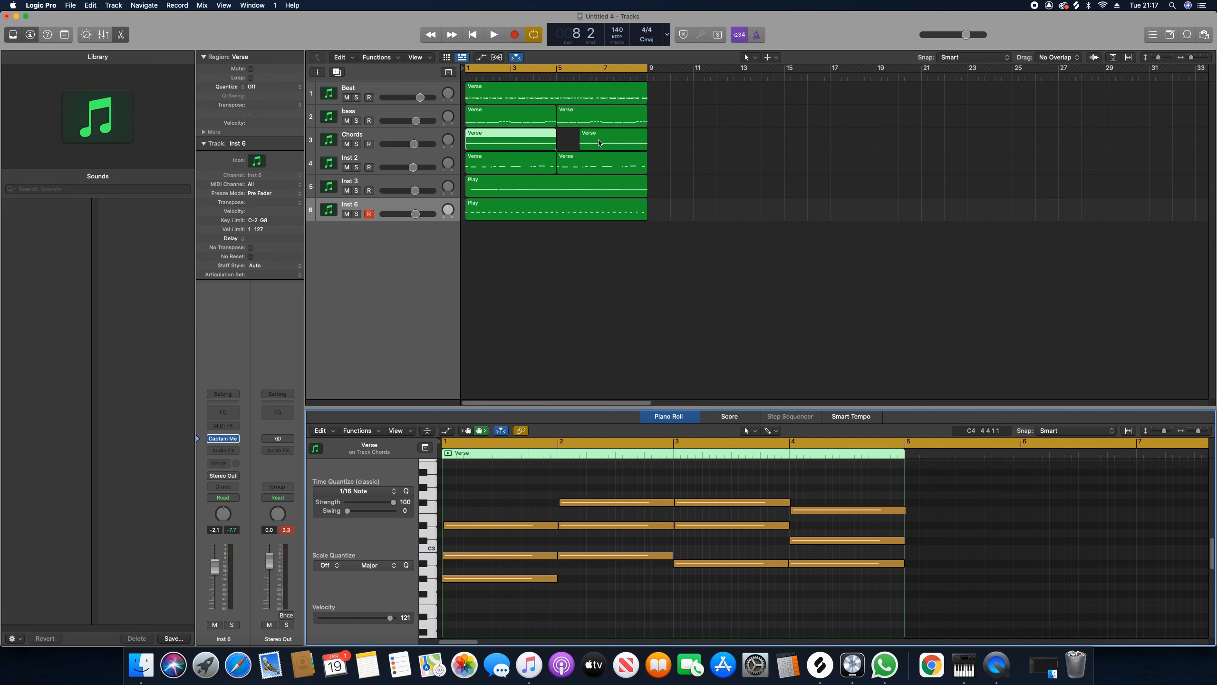
left_click_drag(582, 145, 557, 146)
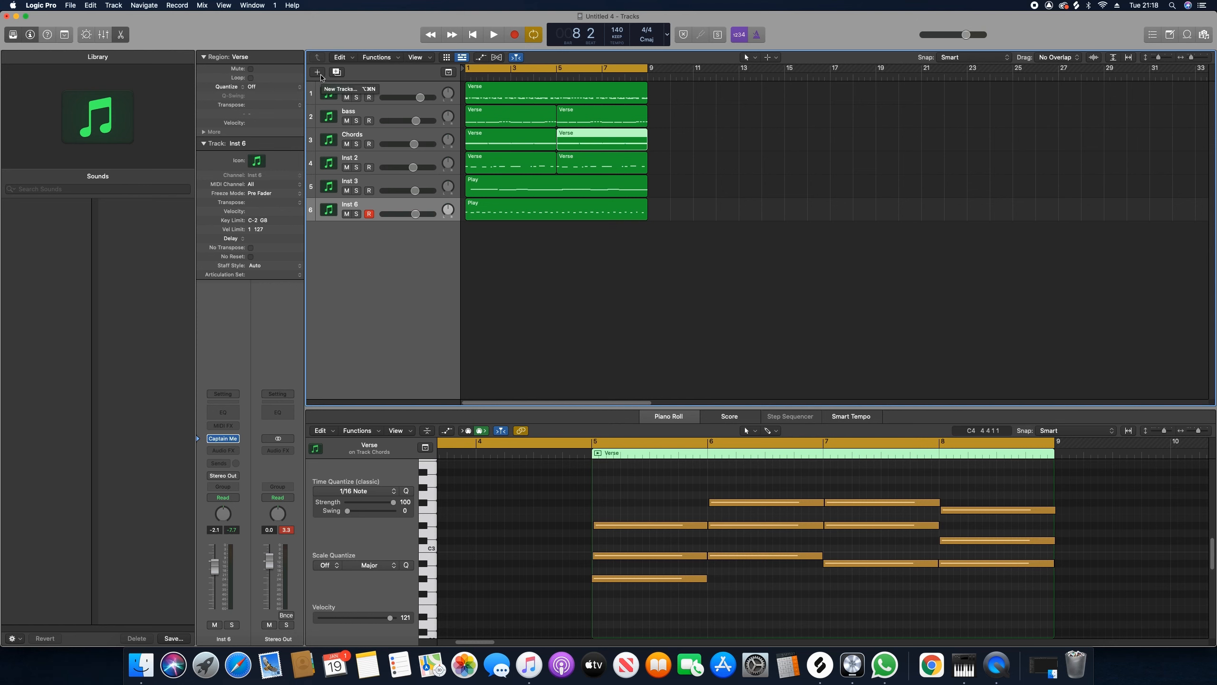
- Add one software instrument track with Output's Arcade in stereo below the Inst 6 track
left_click(318, 73)
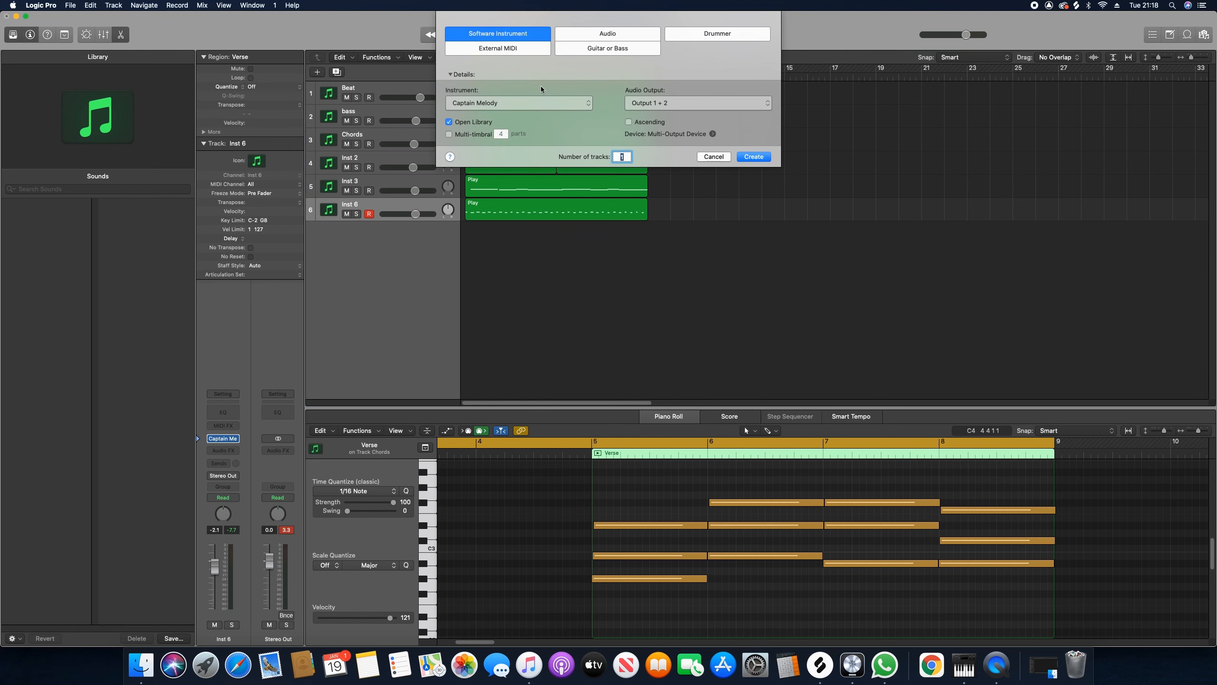
left_click(527, 105)
mouse_move(551, 349)
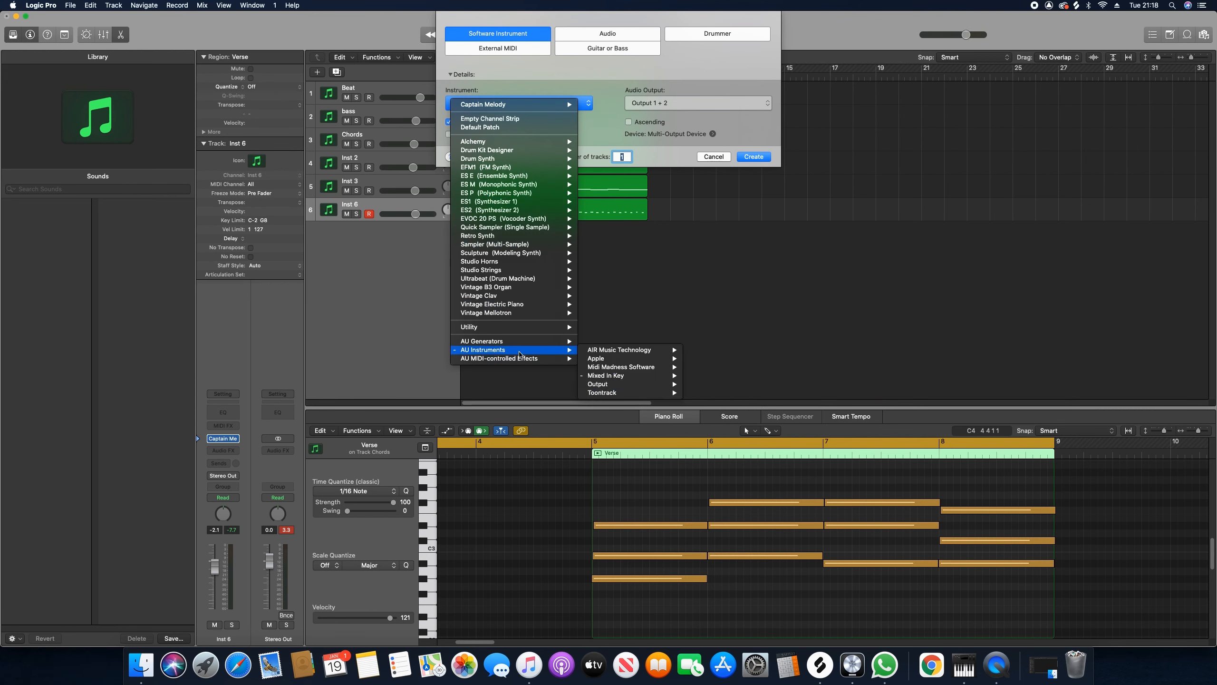
mouse_move(604, 384)
mouse_move(709, 384)
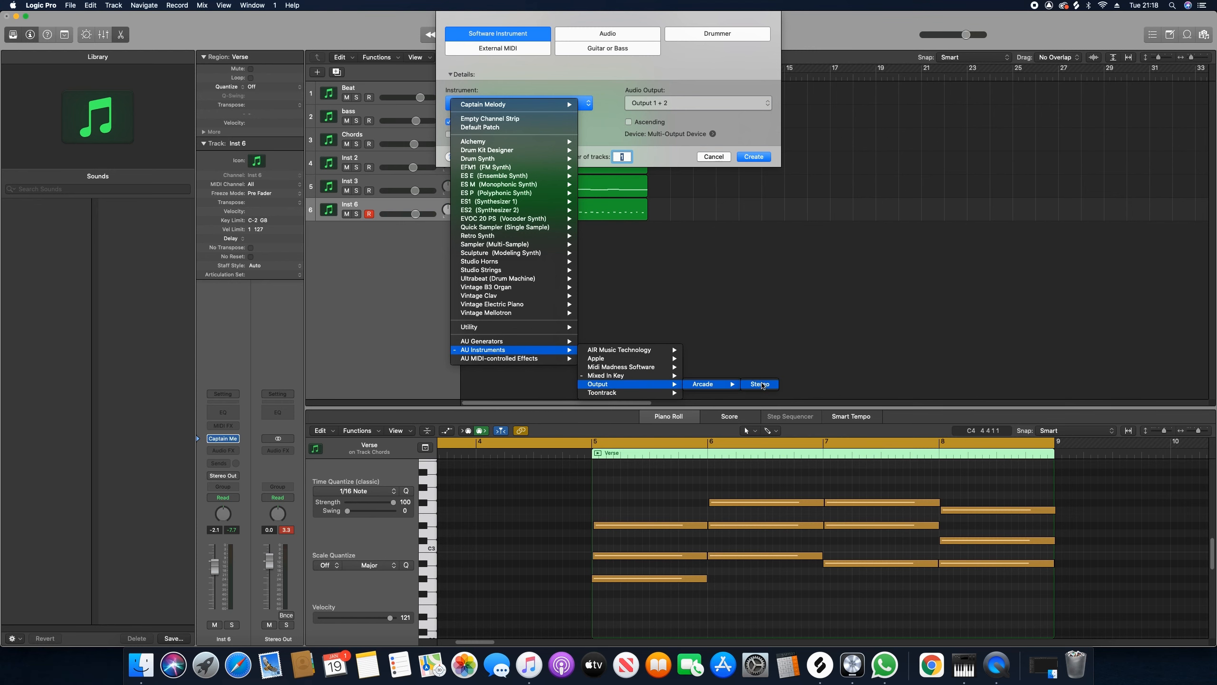
left_click(754, 385)
left_click(748, 160)
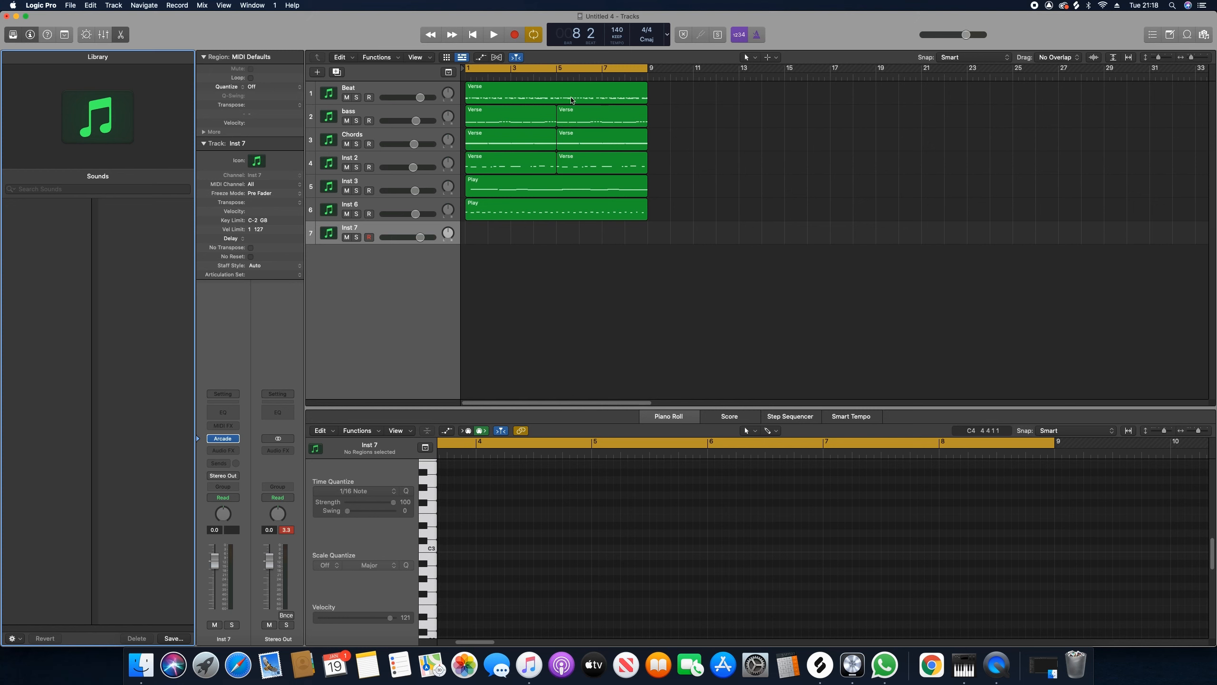
- Open Captain Chords on the Chords track to check the song's key and scale, and close it again
left_click(389, 132)
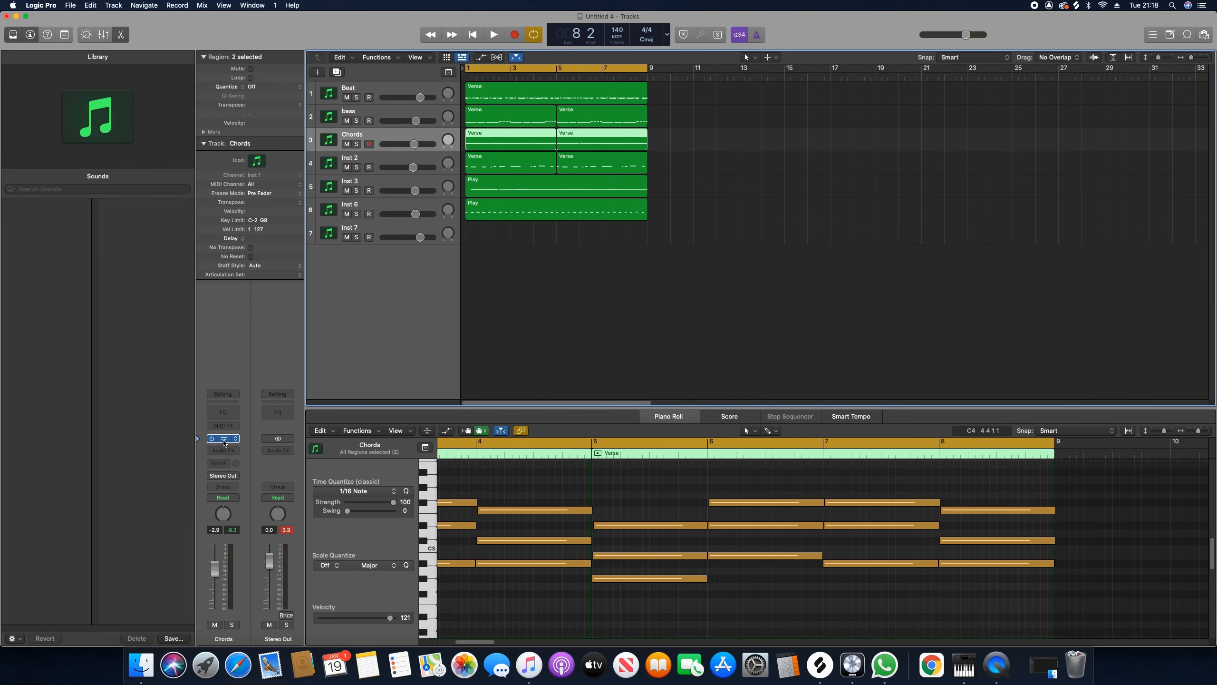
left_click(224, 440)
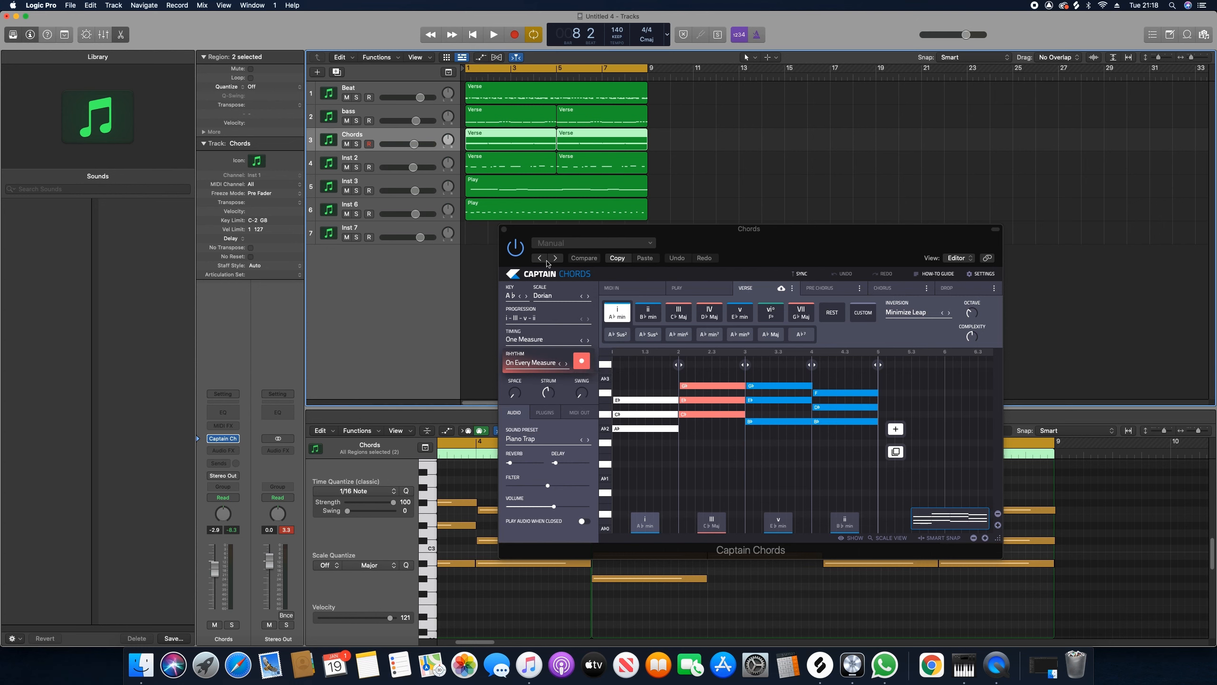
left_click(563, 300)
left_click(561, 296)
left_click(504, 229)
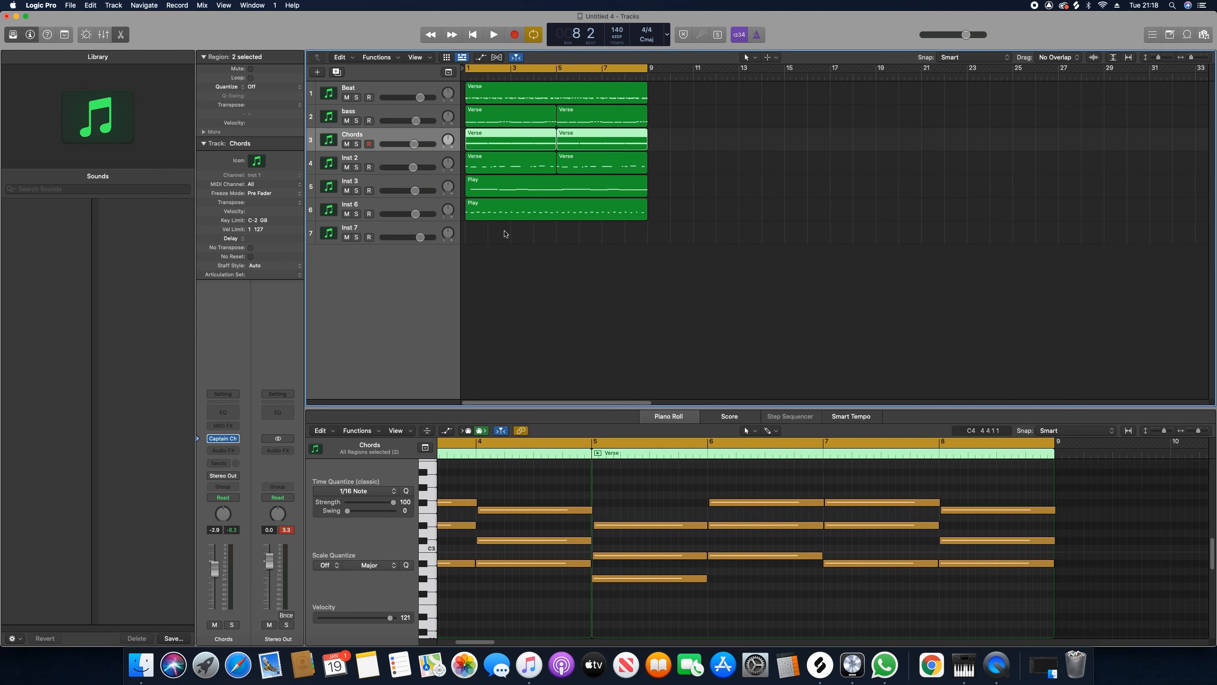
- Open Arcade on the Inst 7 track and set its session key to A♭ Maj
left_click(368, 234)
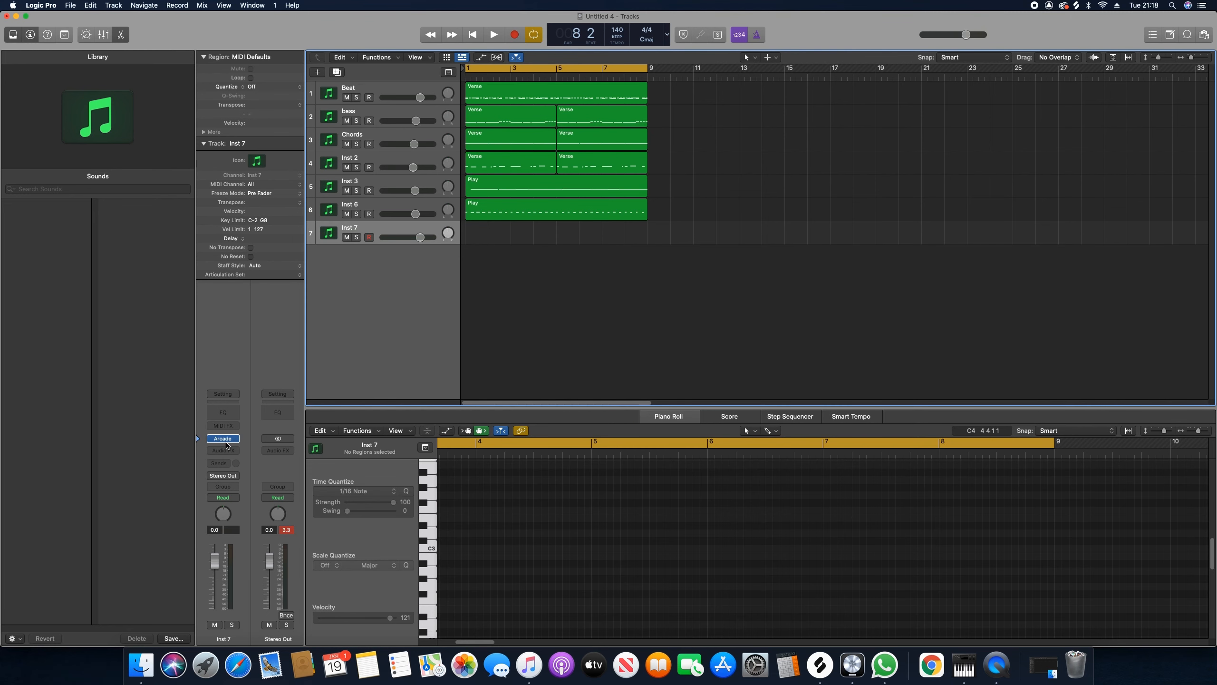
mouse_move(223, 442)
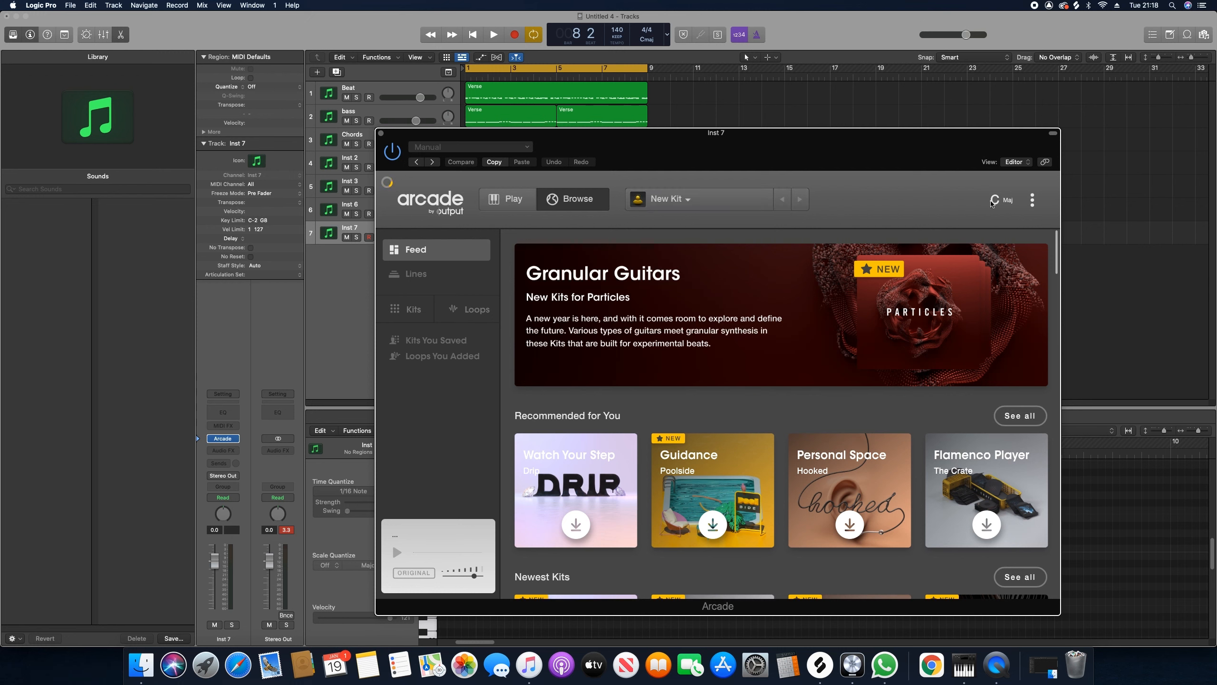
left_click(1008, 202)
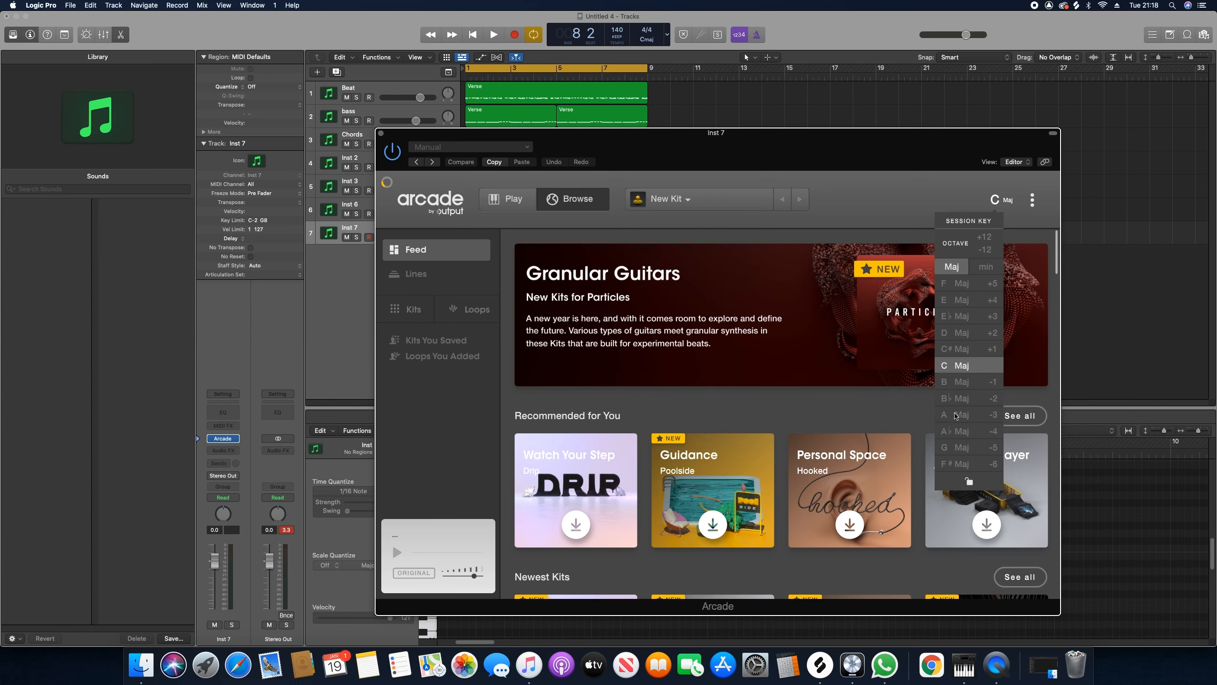
left_click(952, 437)
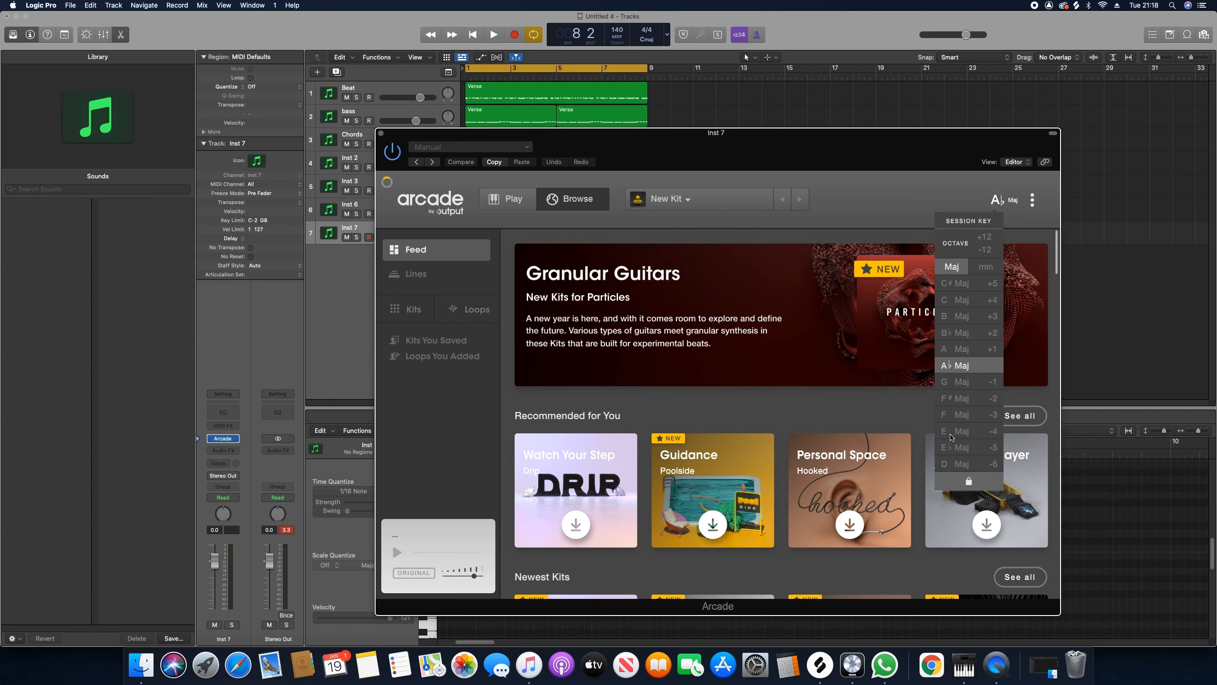
left_click(890, 210)
left_click(1013, 202)
left_click(989, 269)
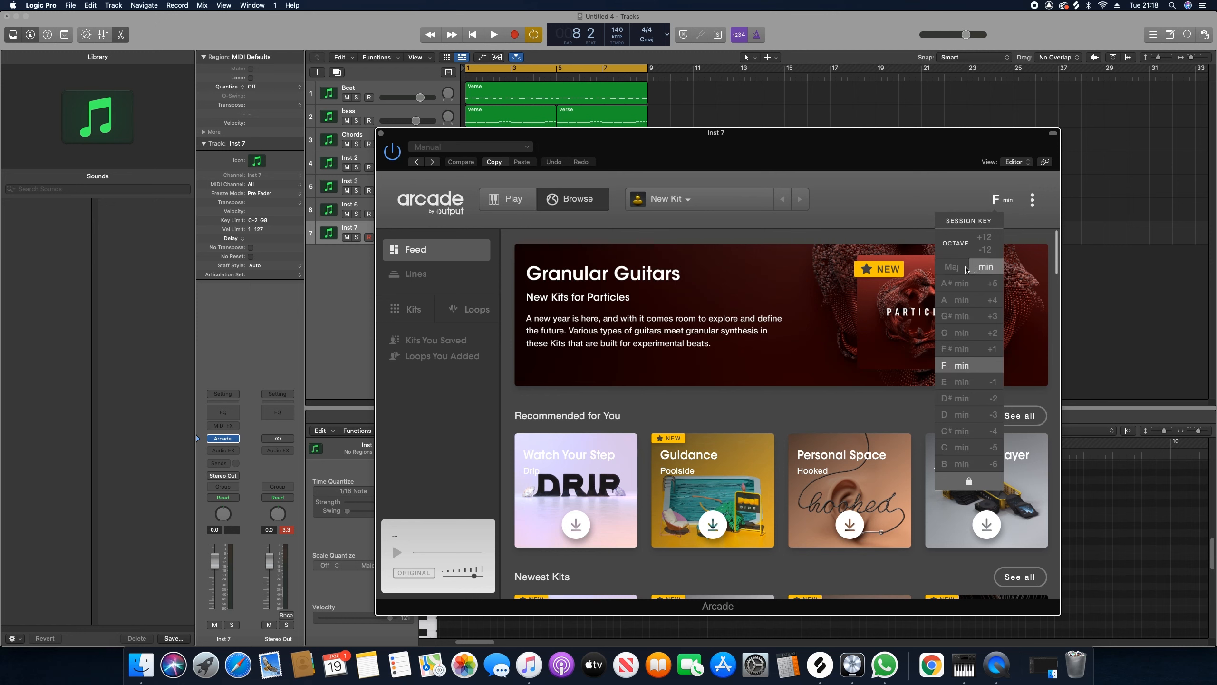
left_click(958, 267)
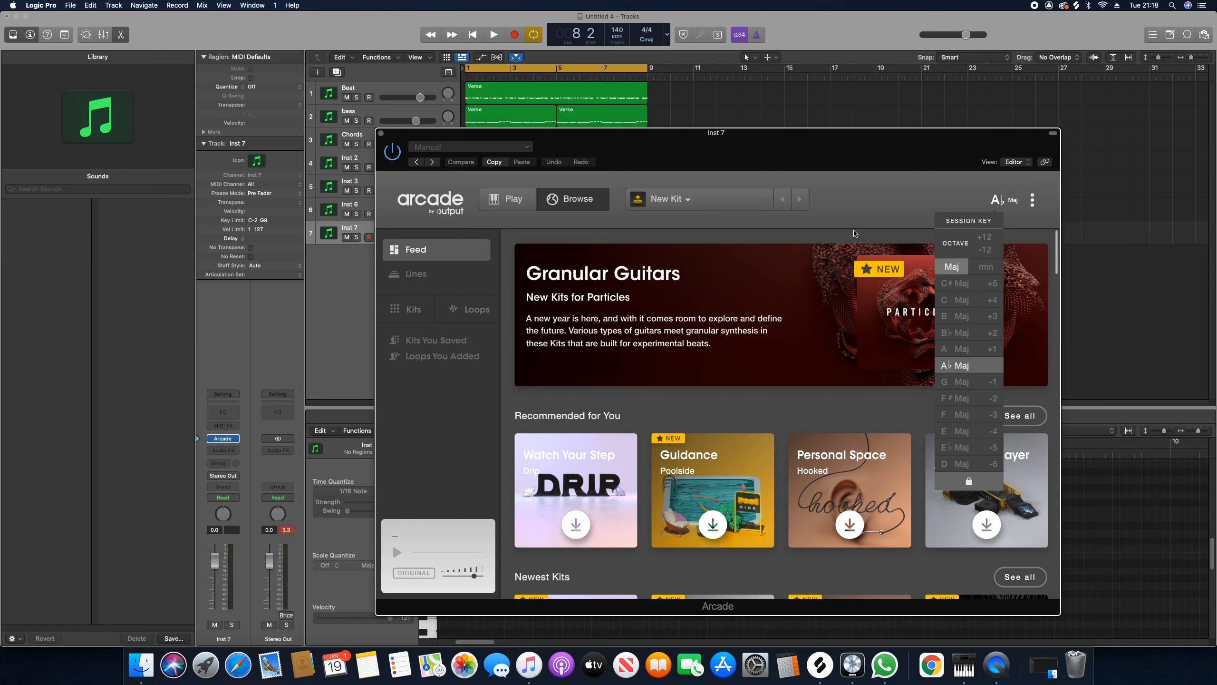
left_click(856, 233)
- Open the Hooked vocal line from Arcade's feed and browse its kits
scroll(791, 488, "down", 2)
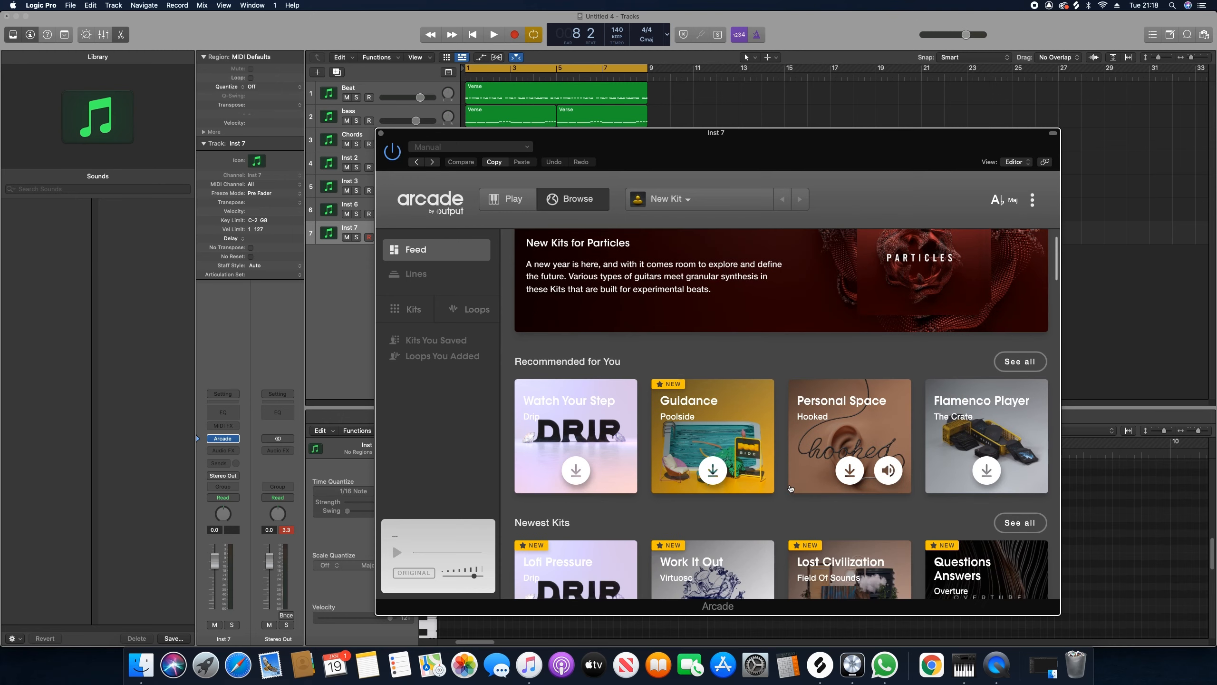
scroll(792, 488, "down", 10)
scroll(779, 457, "down", 2)
left_click(1017, 339)
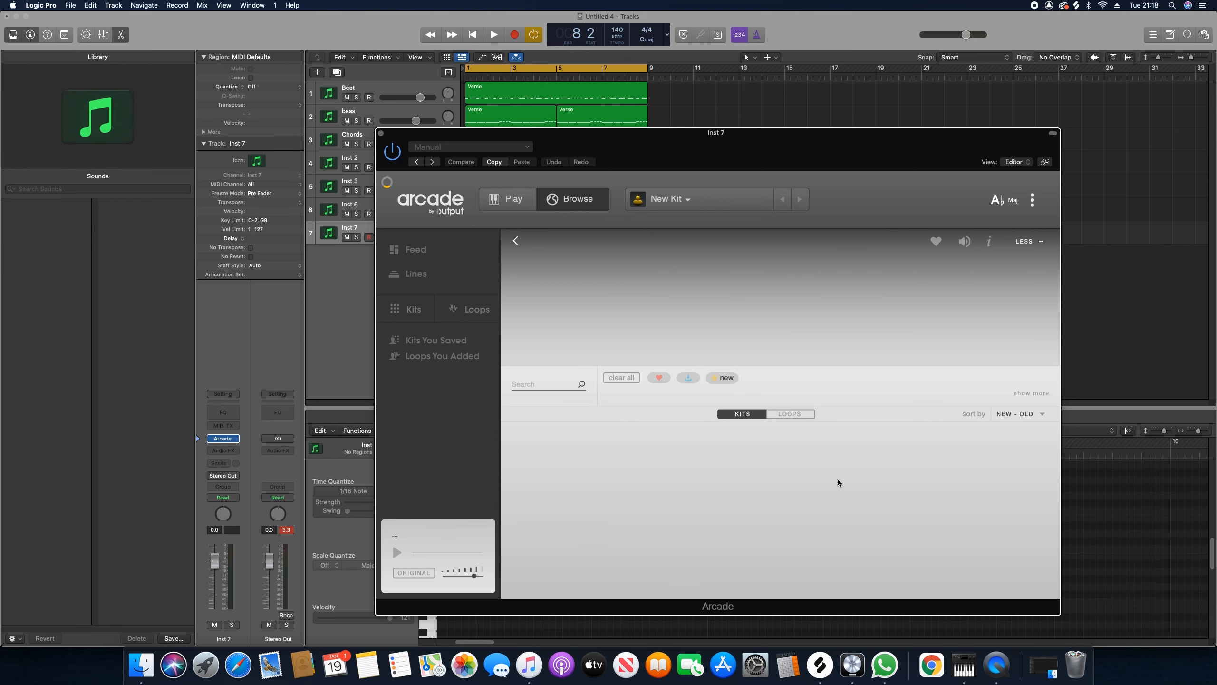
scroll(801, 486, "down", 15)
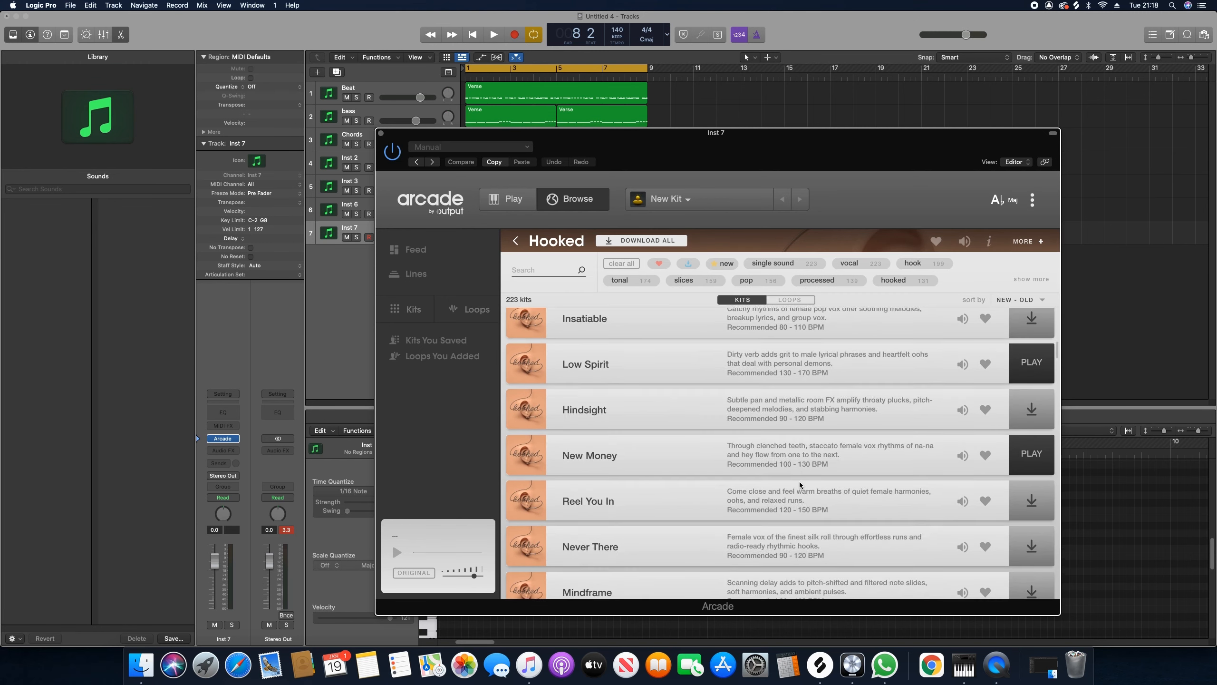
scroll(812, 502, "down", 3)
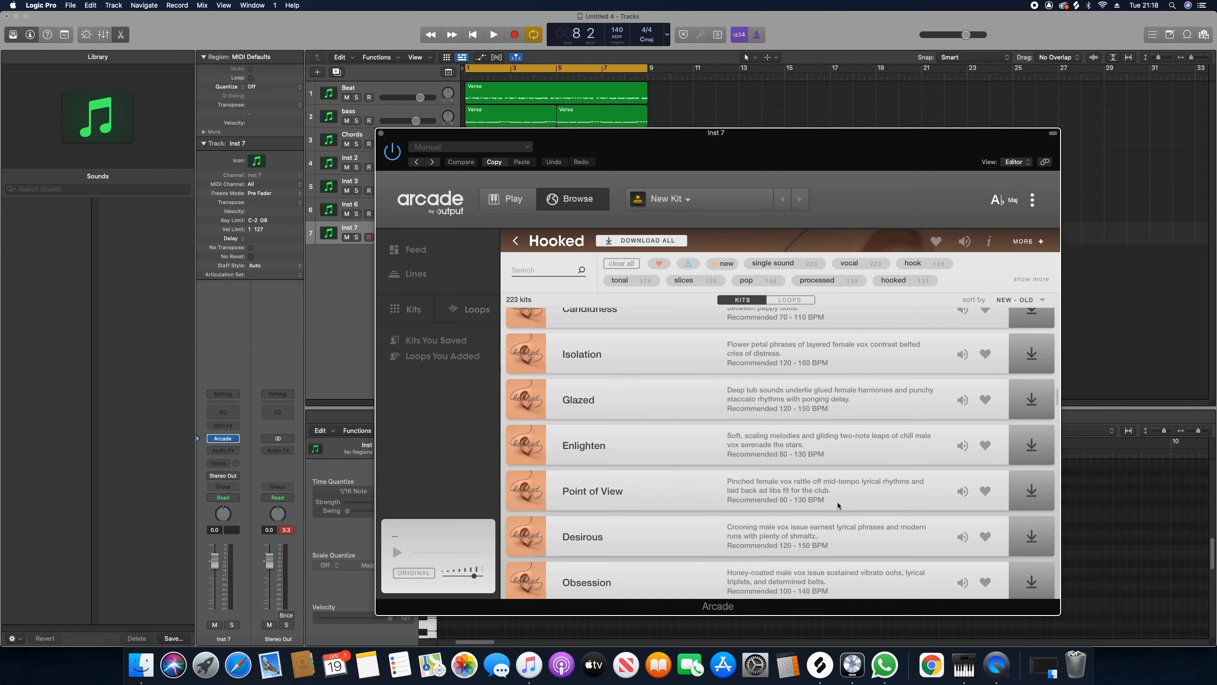
- Audition the Enlighten, Point of View, Desirous and Obsession kits, and start downloading the Obsession kit
left_click(963, 446)
left_click(961, 491)
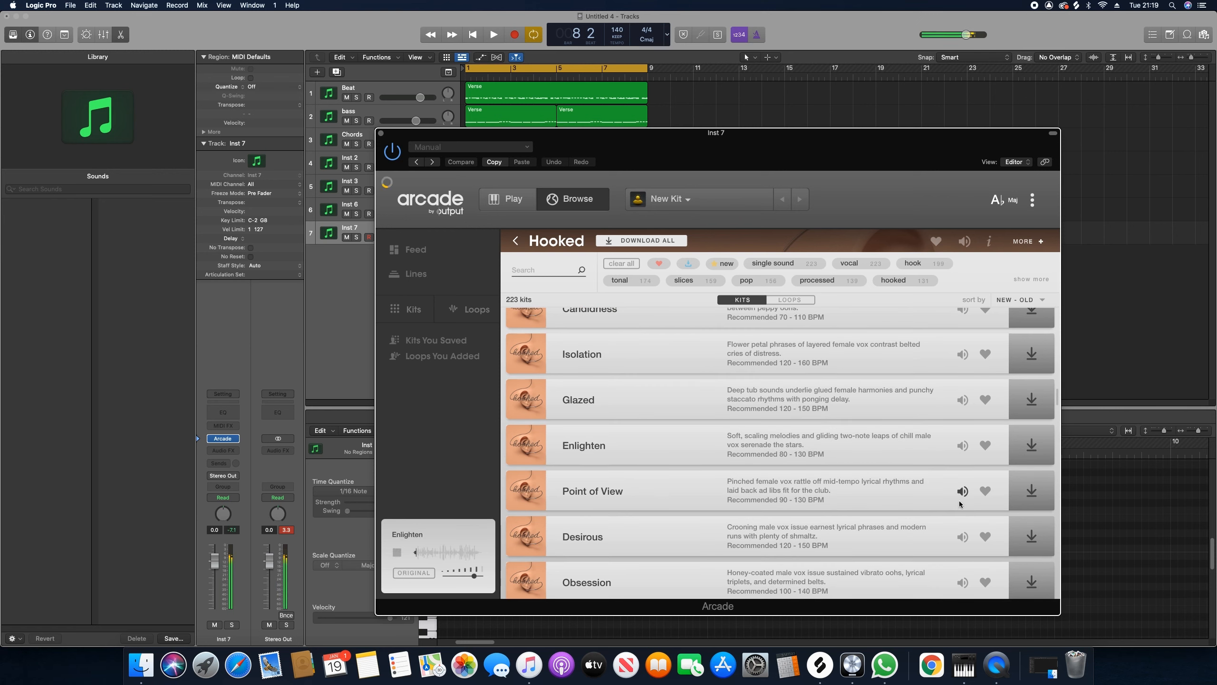
left_click(963, 536)
scroll(954, 537, "down", 5)
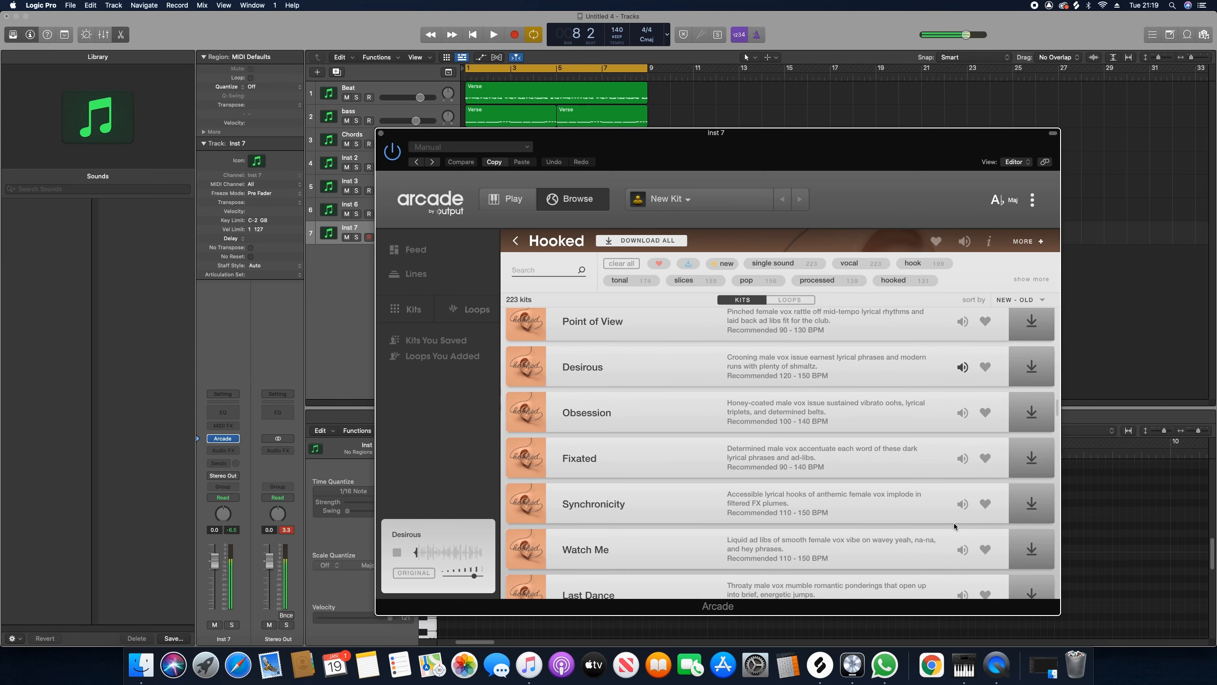
left_click(961, 413)
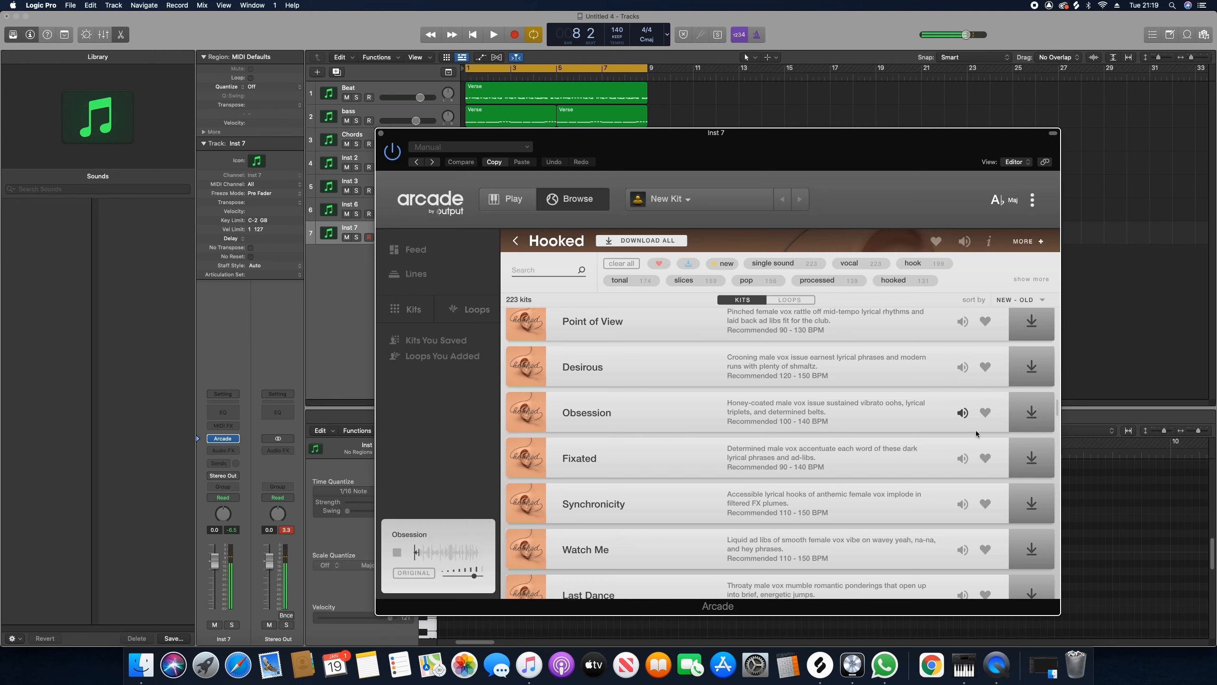
left_click(1035, 420)
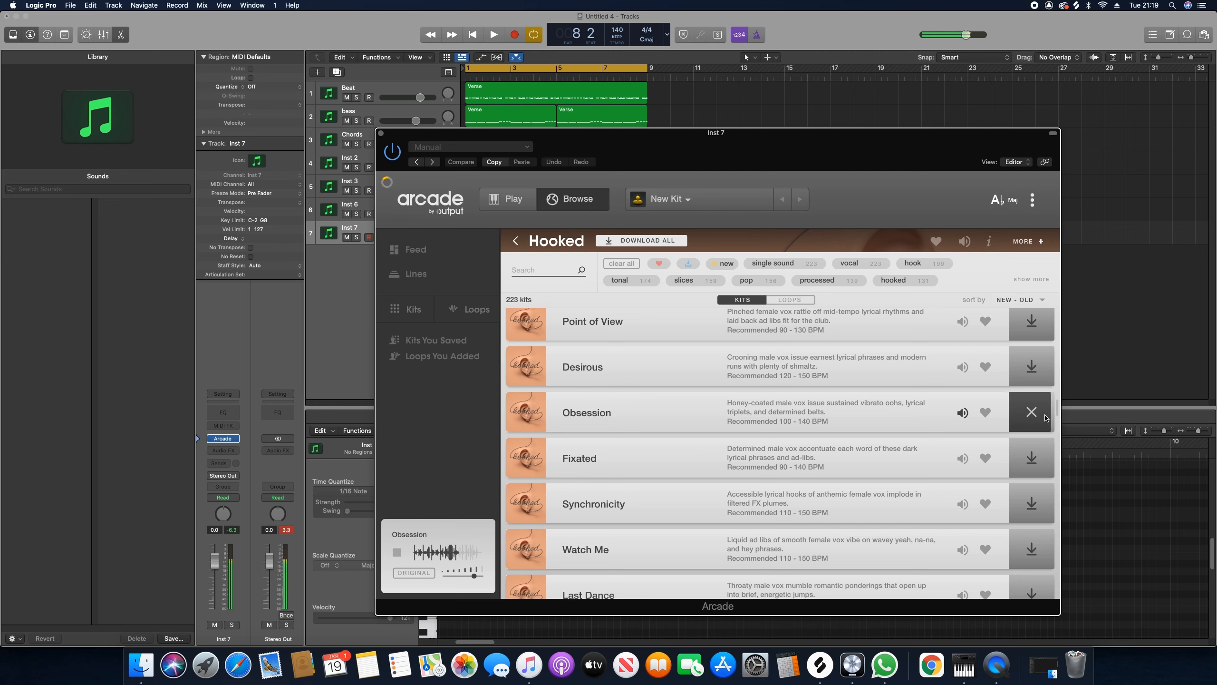
- Load the Obsession kit in Arcade, enlarge the project window, and raise the kit's Delay, Hype, Tone Verb and Tremolo controls
left_click(1031, 412)
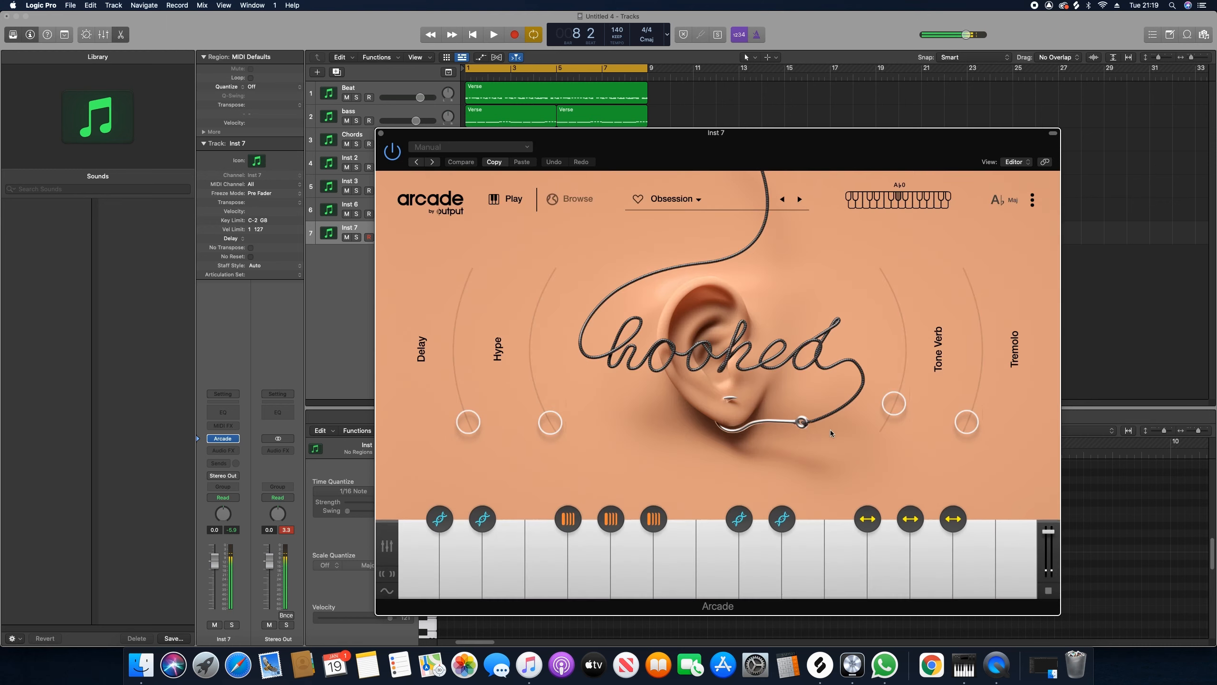
left_click_drag(463, 408, 473, 323)
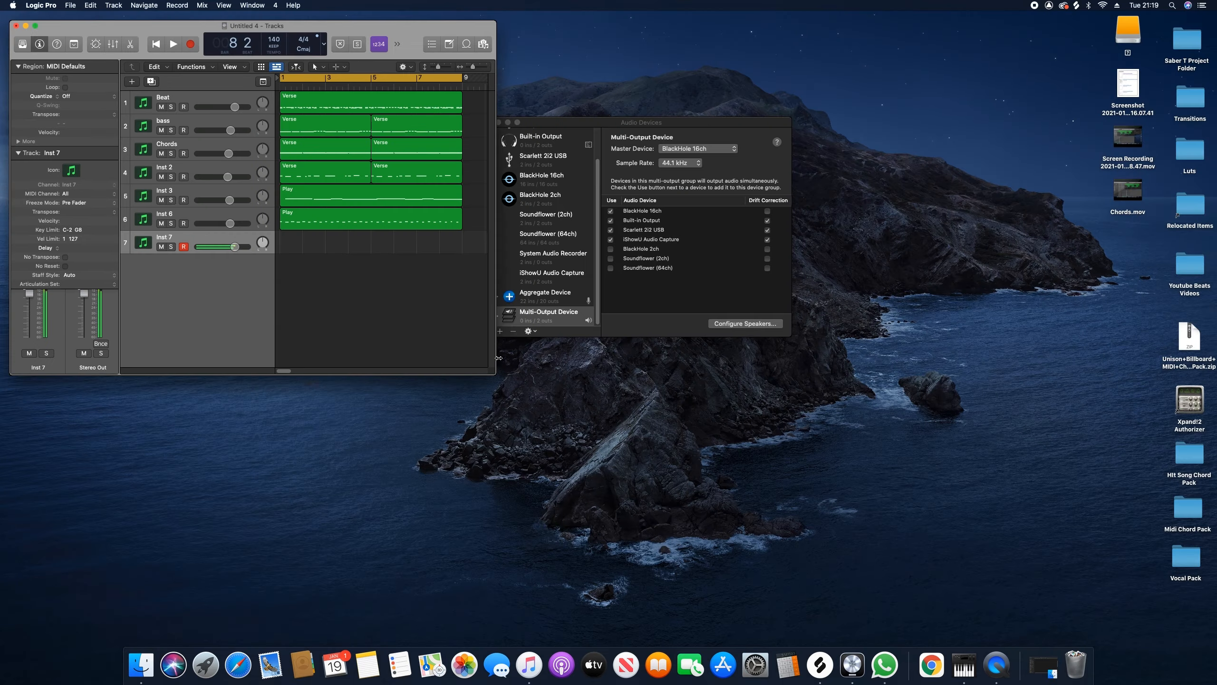
left_click_drag(495, 373, 1195, 645)
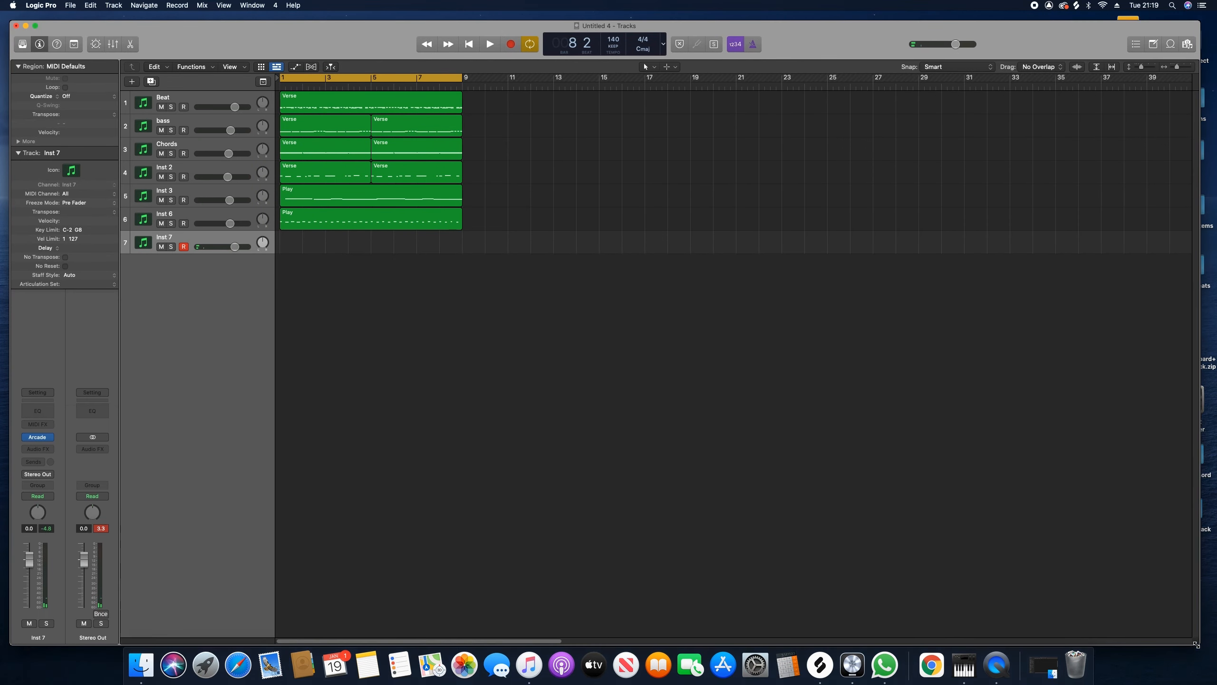
mouse_move(50, 438)
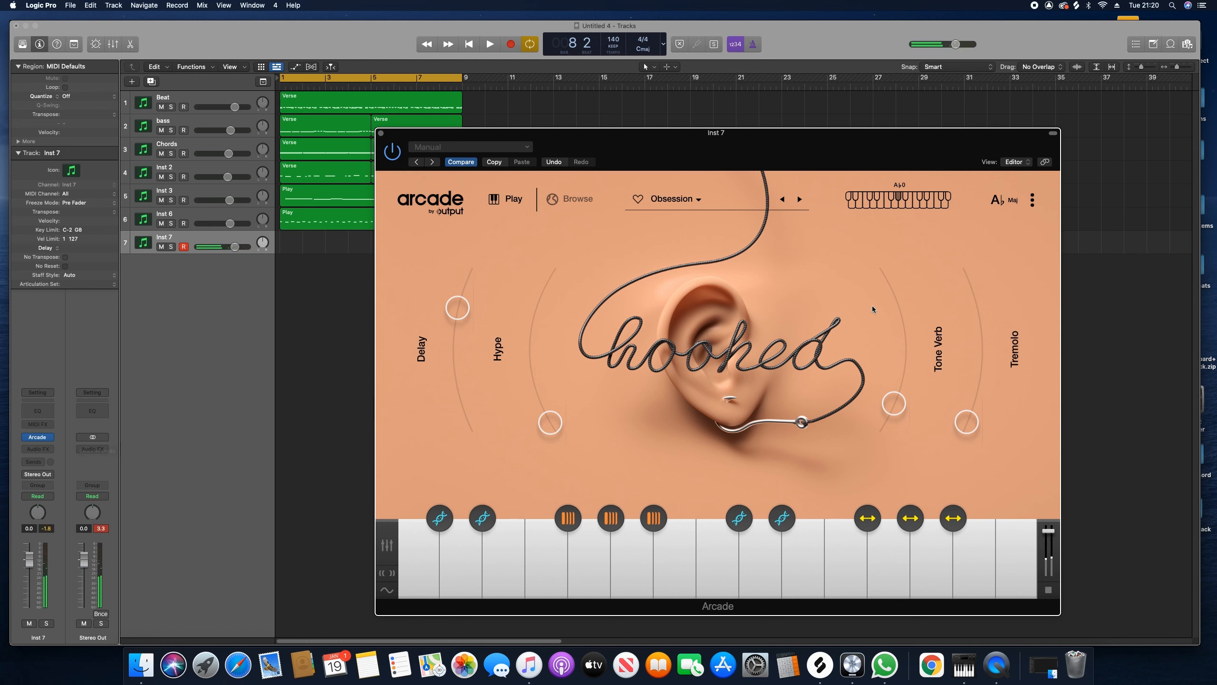
left_click_drag(551, 421, 535, 361)
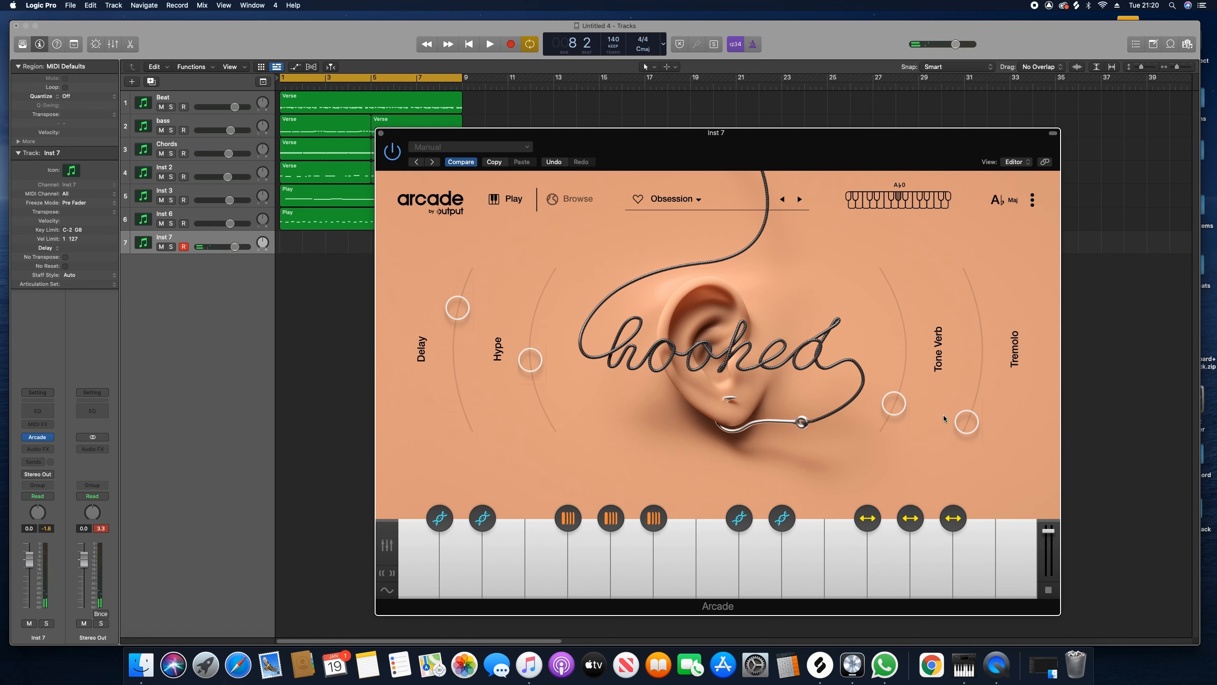
left_click_drag(894, 403, 903, 321)
left_click_drag(967, 421, 980, 366)
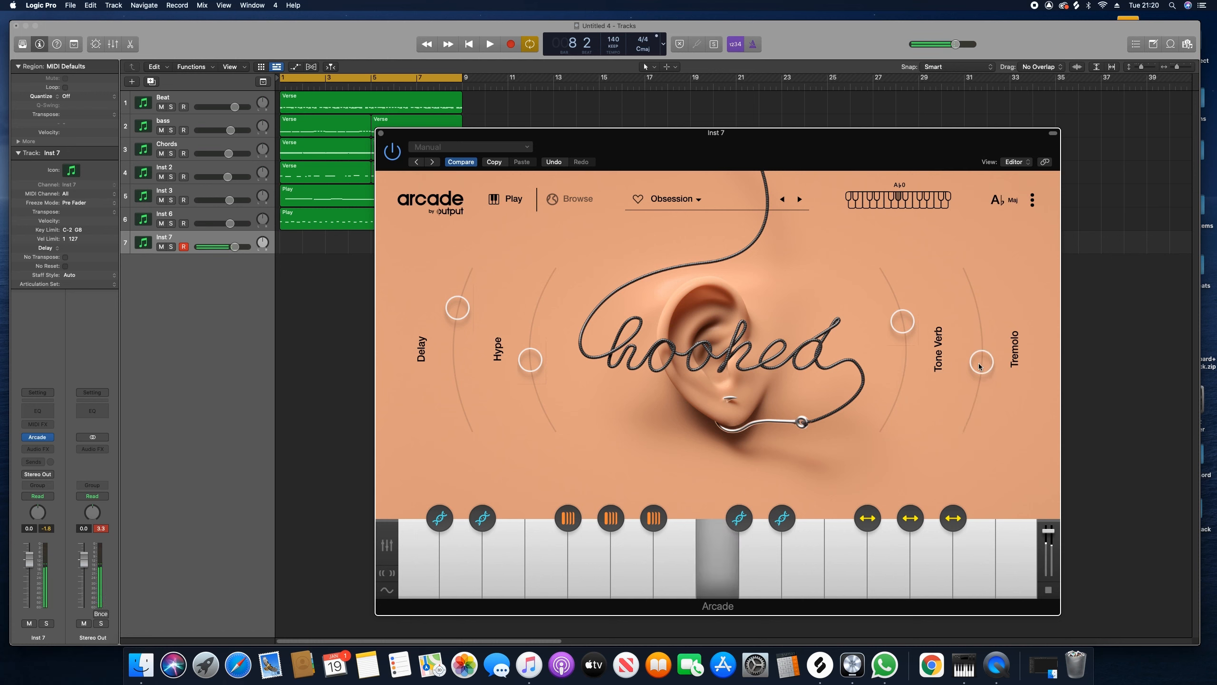
- Rehearse the vocal samples over the verse, and record an eight-bar take on the Inst 7 track
key("space")
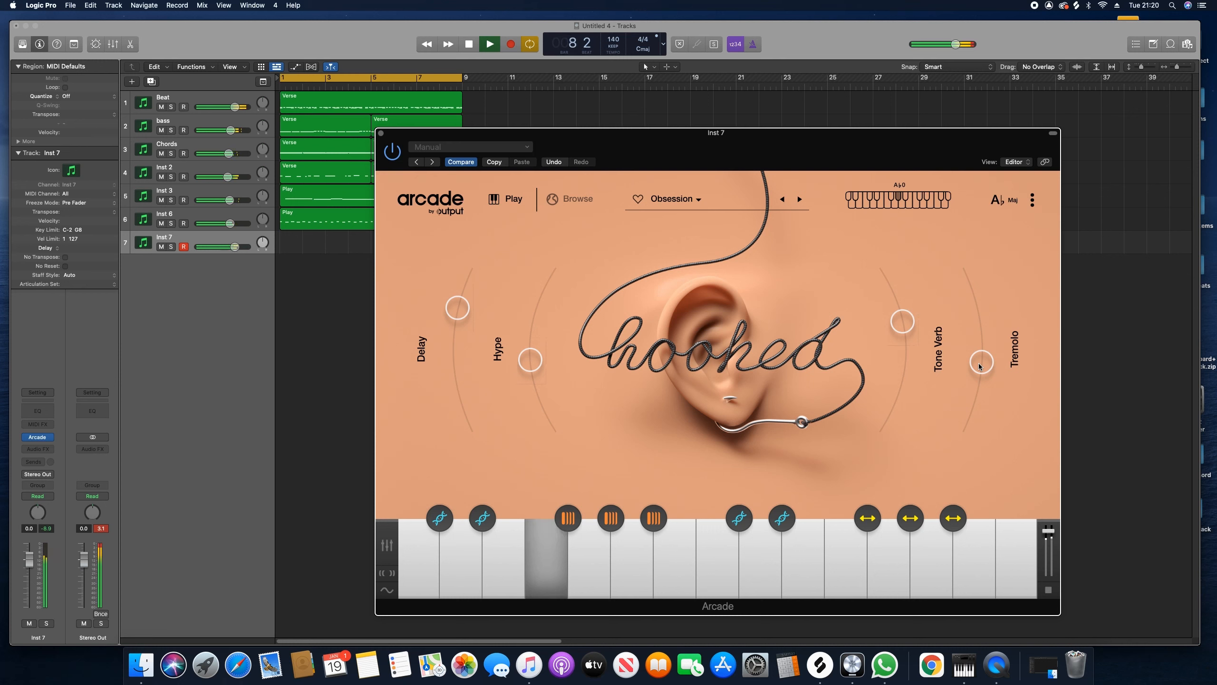
key("space")
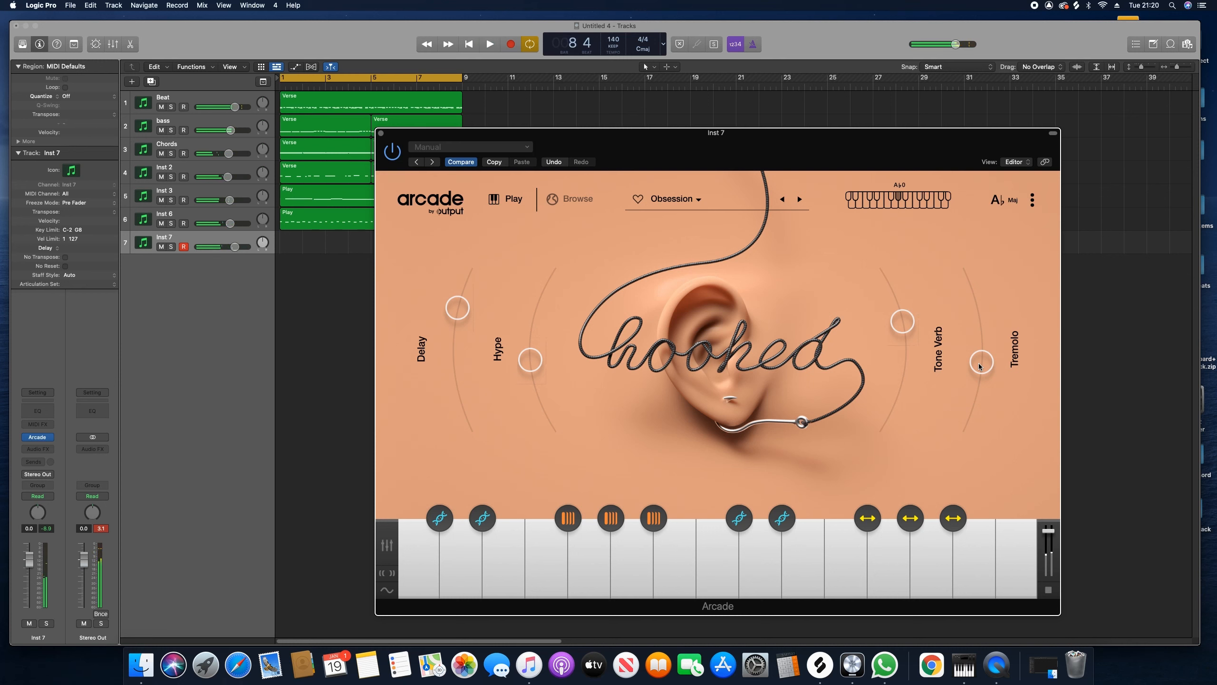
key("r")
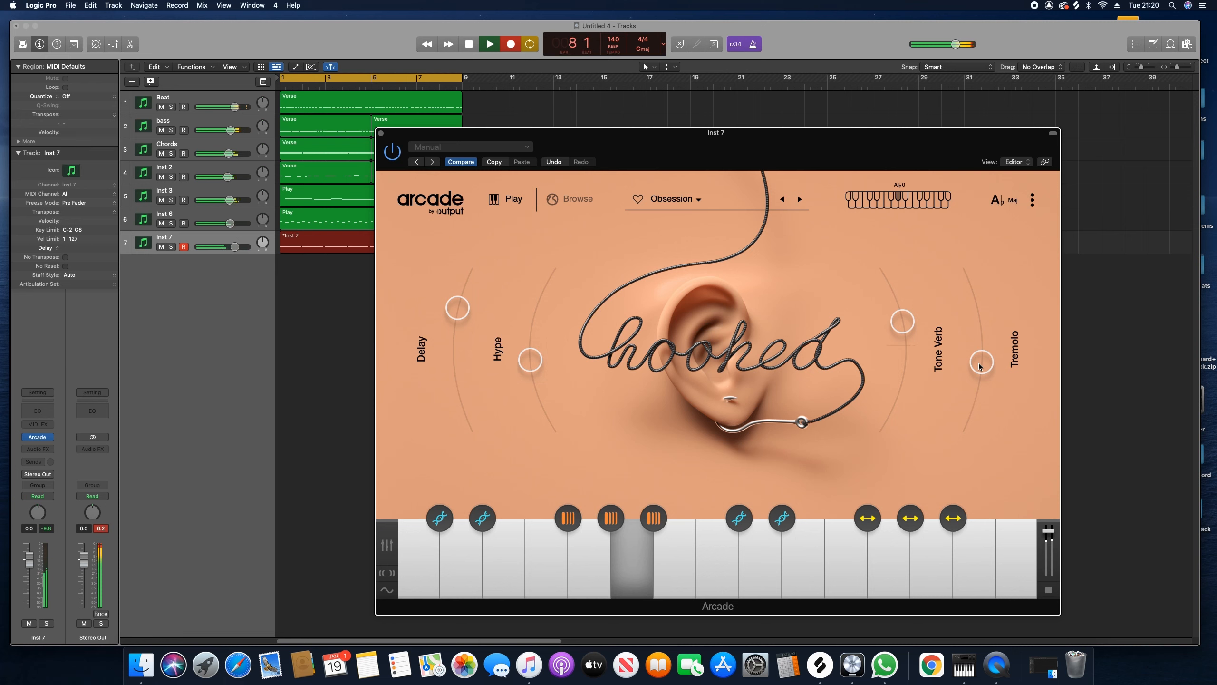
key("space")
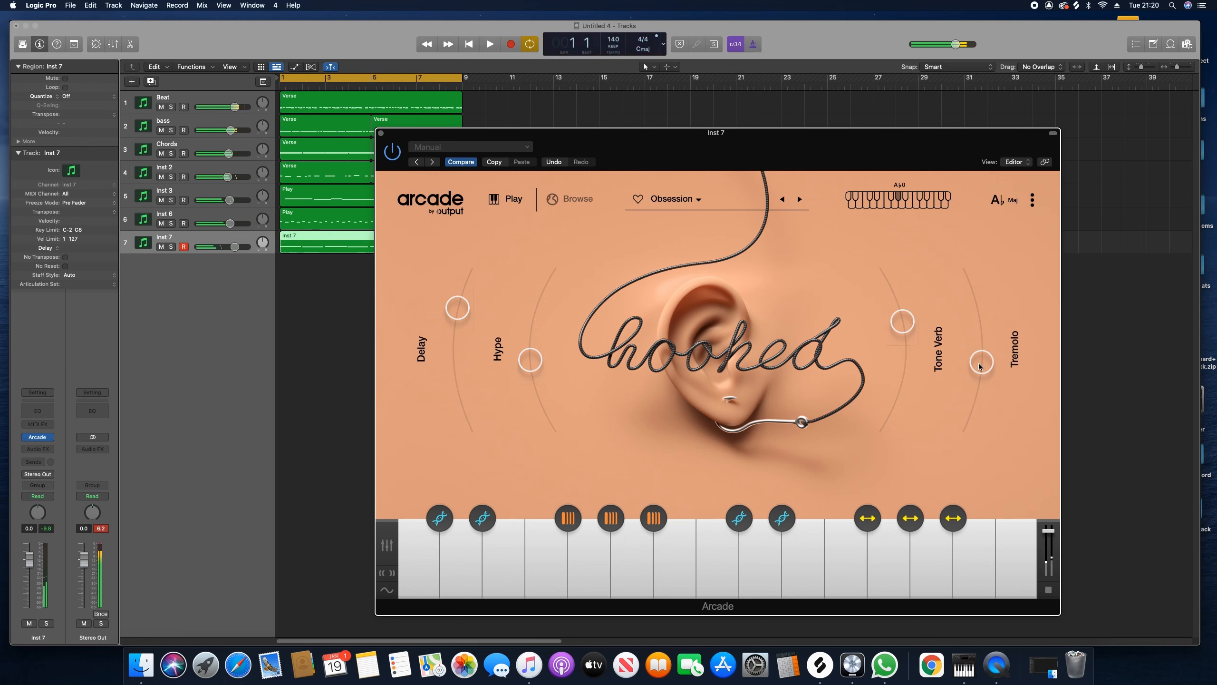
- Close Arcade, open the recorded Inst 7 region in the Piano Roll, and quantize all its notes to 1/4 Note
left_click(381, 133)
double_click(388, 245)
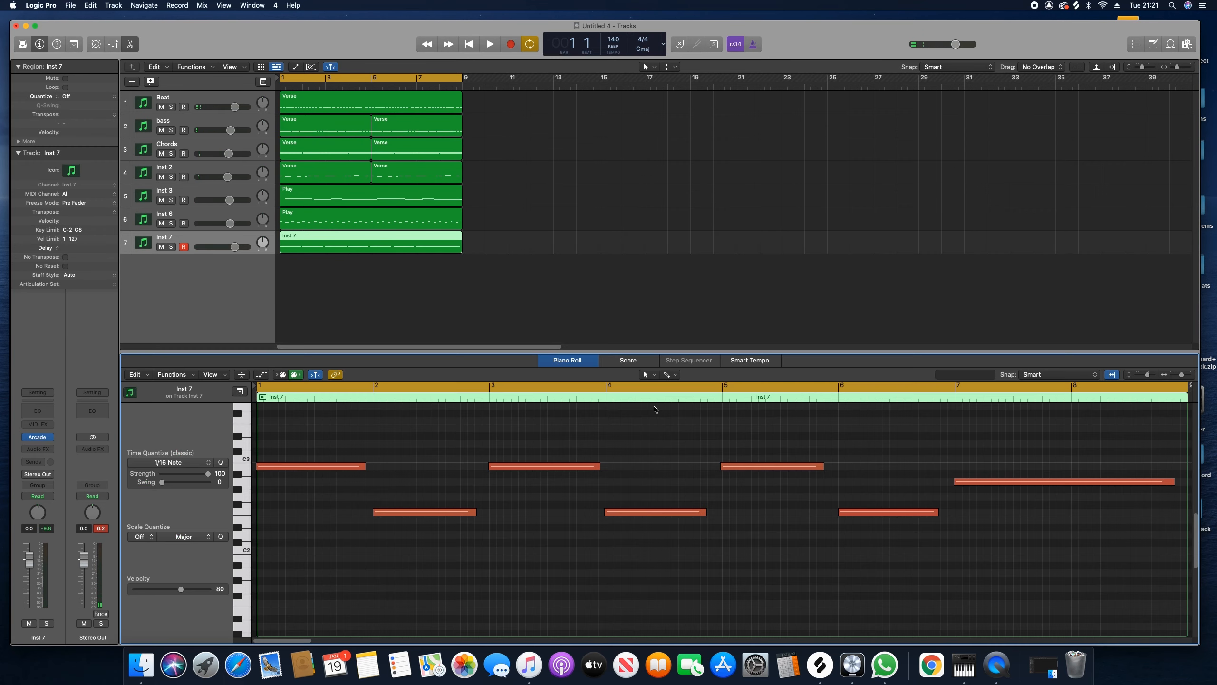
left_click_drag(1115, 451, 318, 564)
left_click(204, 463)
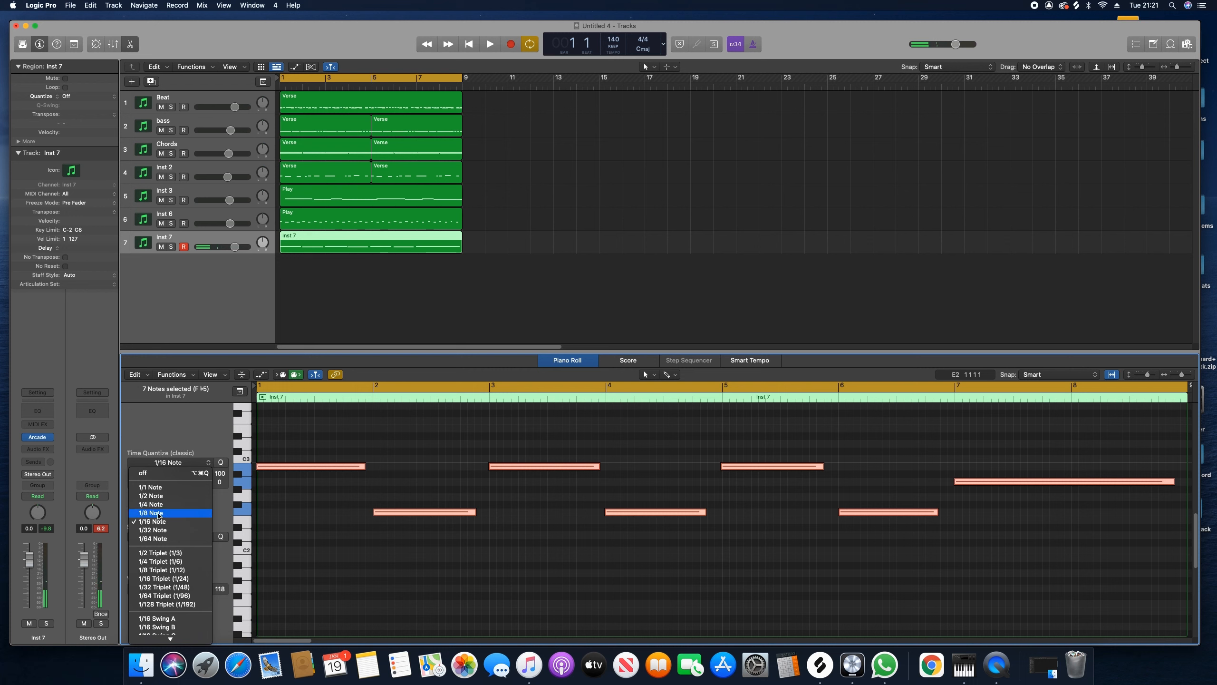
left_click(167, 444)
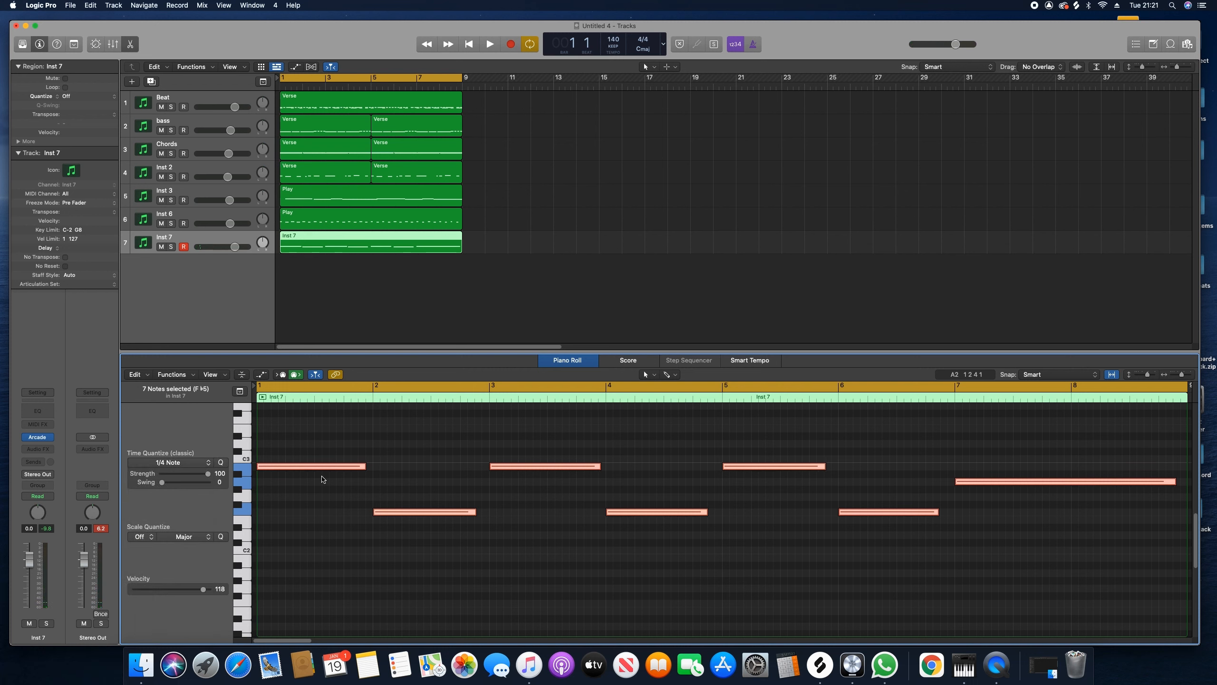
- Lengthen all the Inst 7 notes slightly, and raise the last note to the pitch of the first note during playback
left_click_drag(365, 468, 372, 467)
key("space")
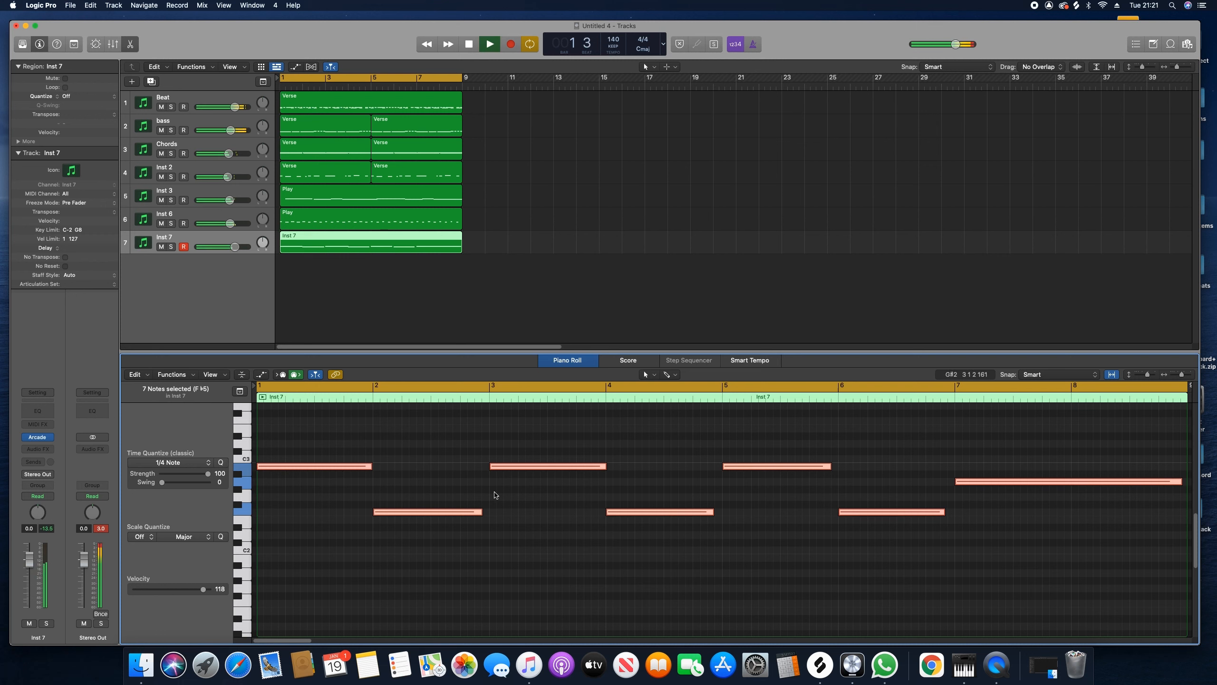
left_click(903, 473)
left_click_drag(972, 481, 968, 469)
left_click(884, 484)
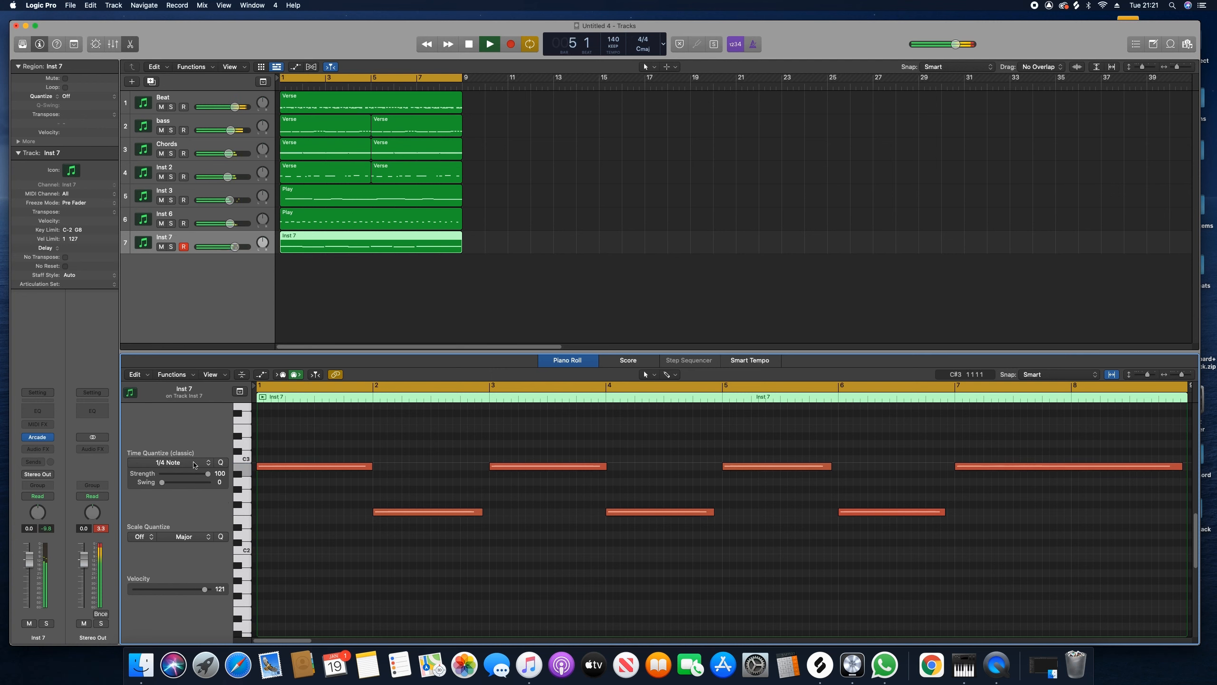
- Insert a Channel EQ on Inst 7 and enable its low cut at about 253 Hz with a 36 dB/Oct slope
left_click(185, 246)
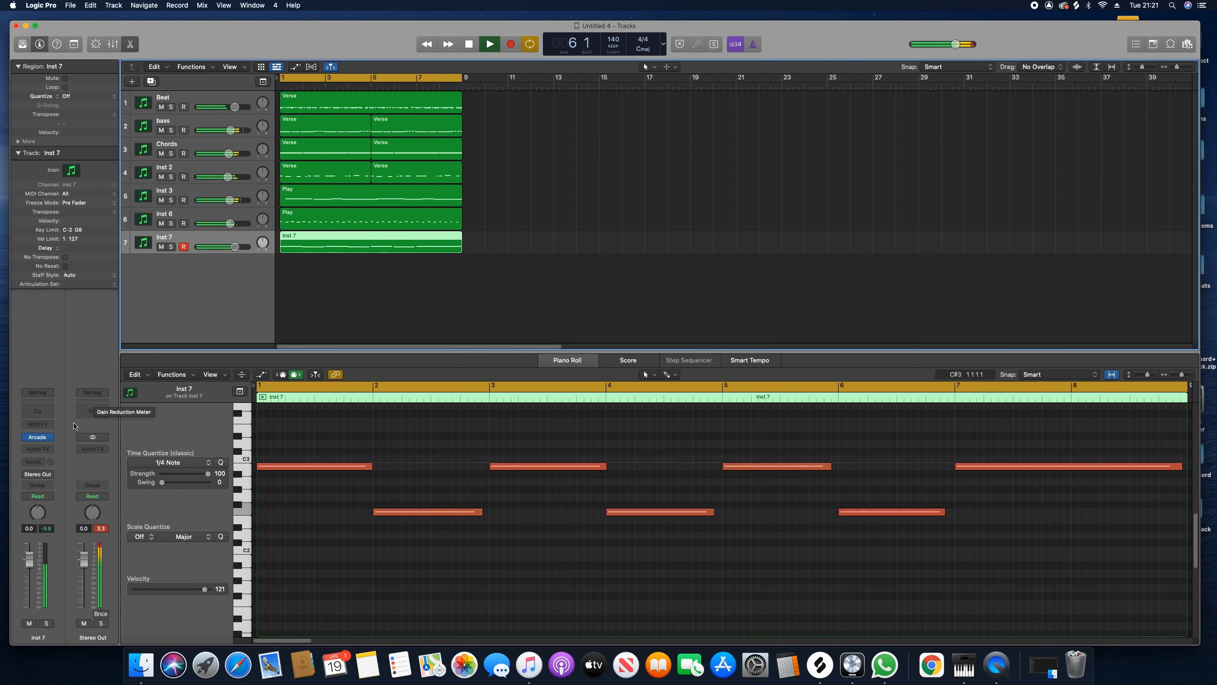
left_click(38, 449)
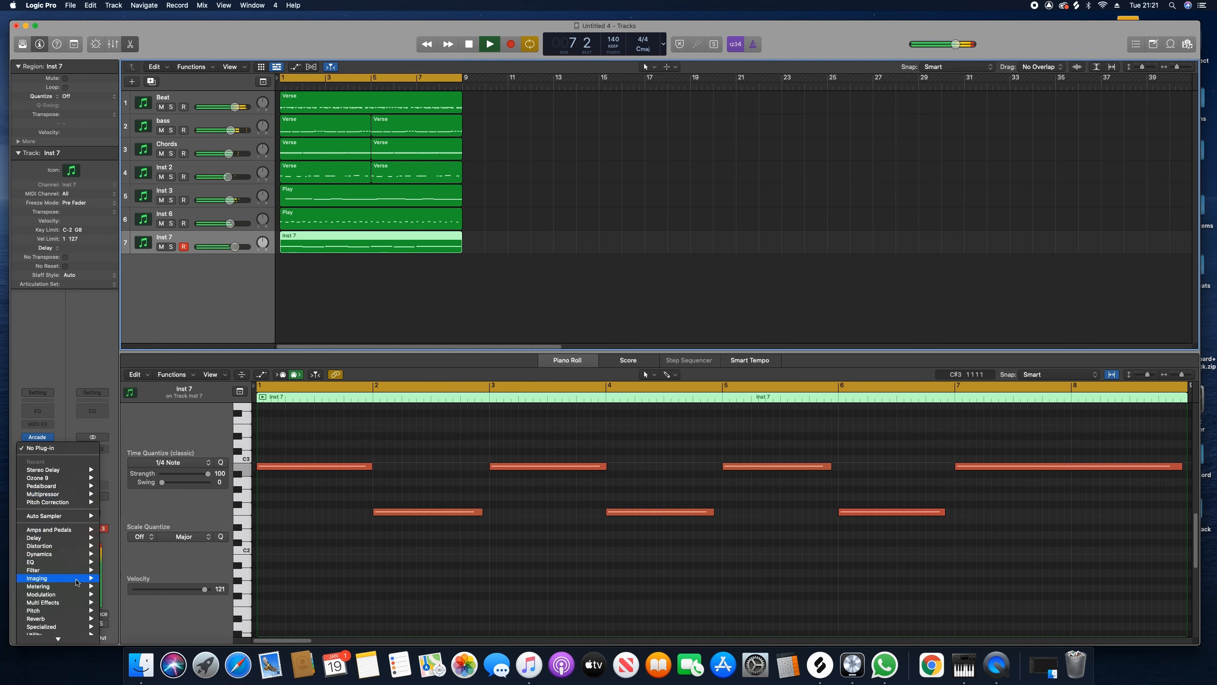
mouse_move(75, 562)
left_click(124, 563)
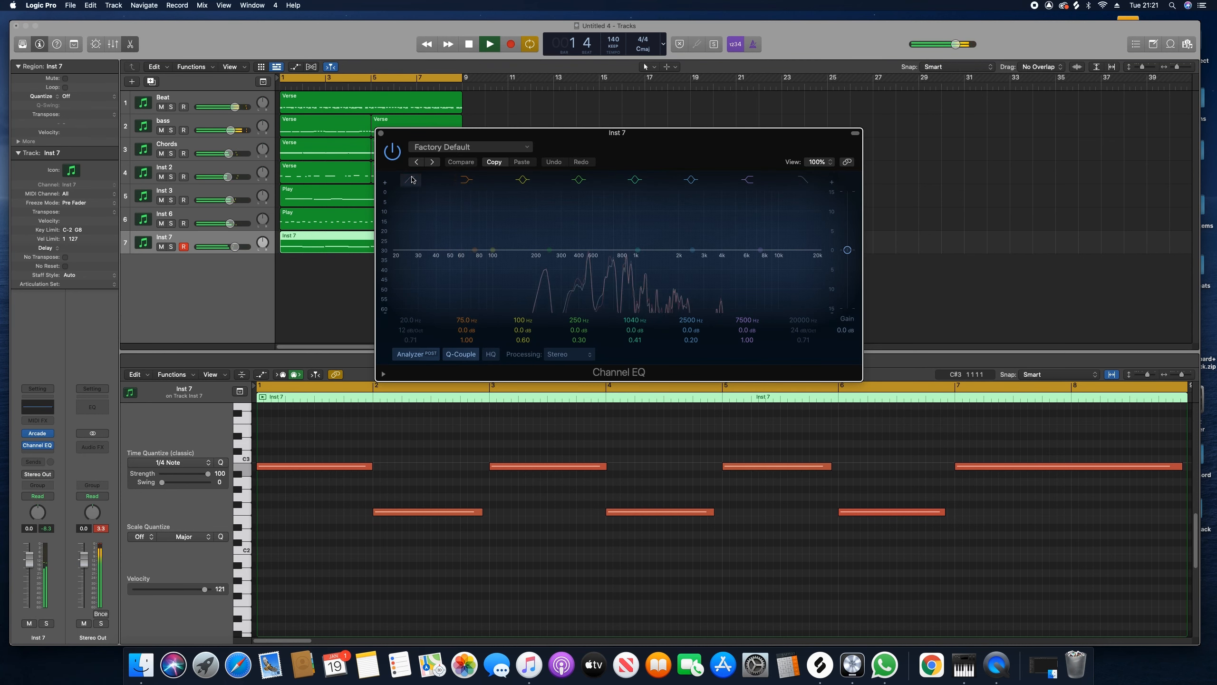
left_click(411, 181)
left_click_drag(398, 258, 542, 262)
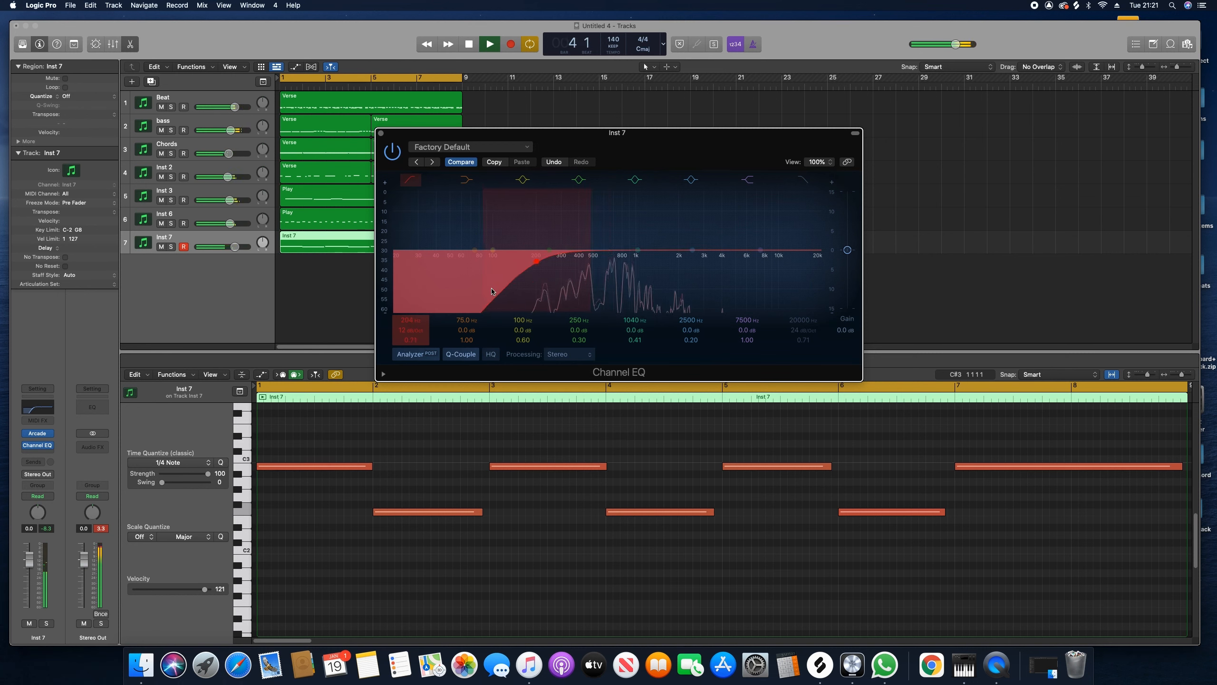
left_click_drag(504, 297, 538, 295)
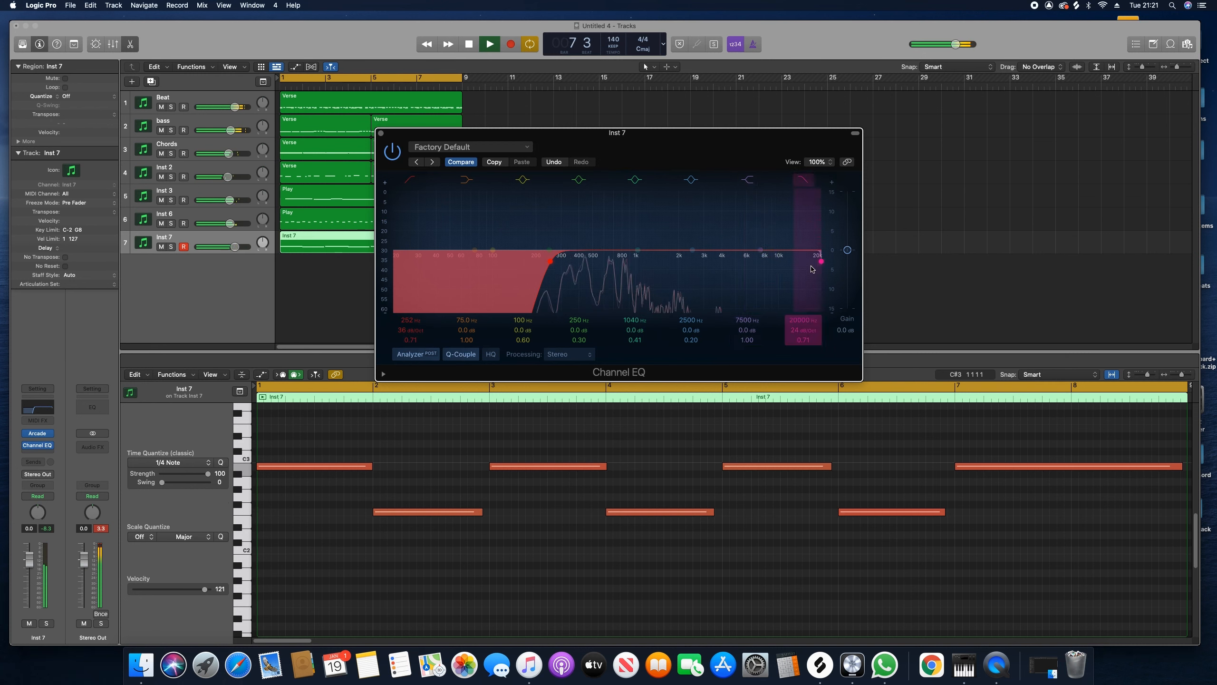
- Set the EQ's high cut to about 2520 Hz, dip about 444 Hz by 3.4 dB and lift about 1110 Hz by 1.4 dB
left_click_drag(817, 266, 648, 254)
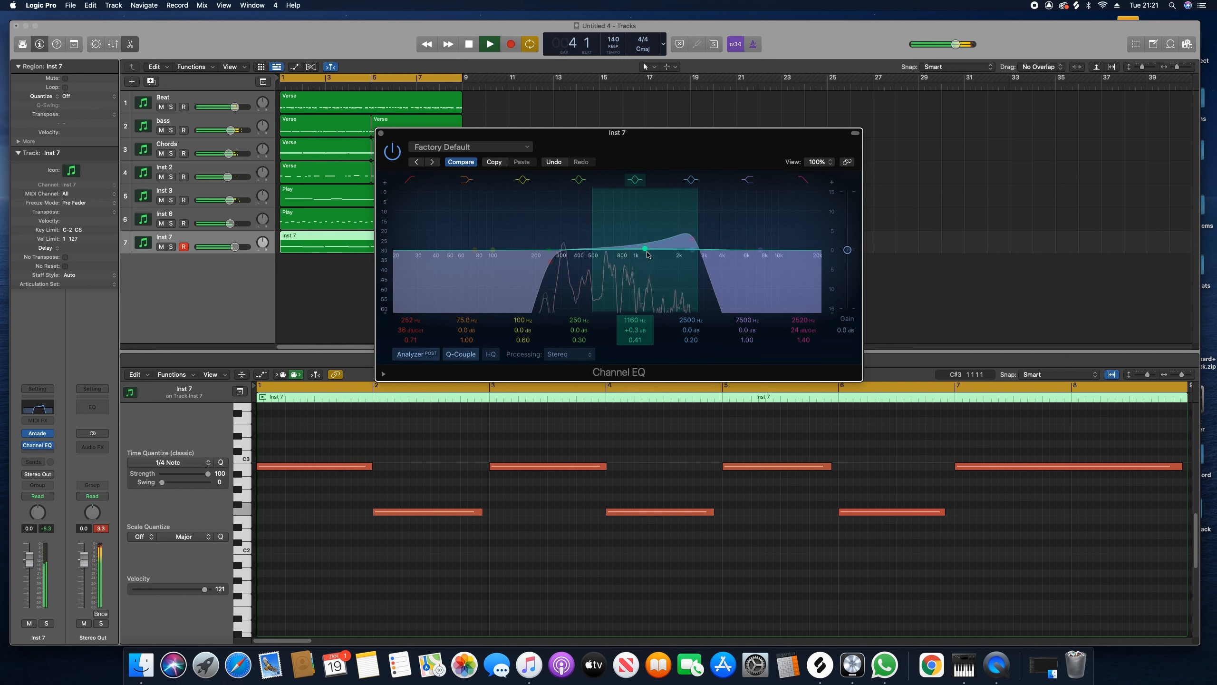
left_click_drag(492, 249, 596, 256)
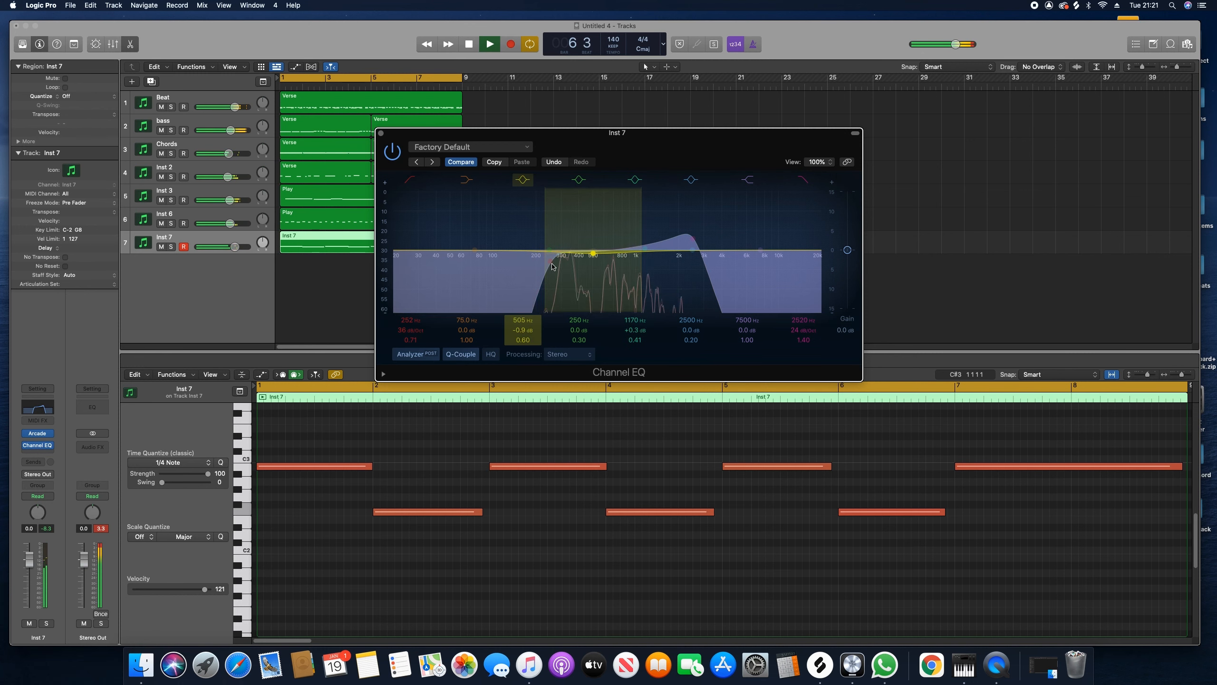
left_click_drag(593, 253, 586, 266)
left_click_drag(613, 266, 618, 266)
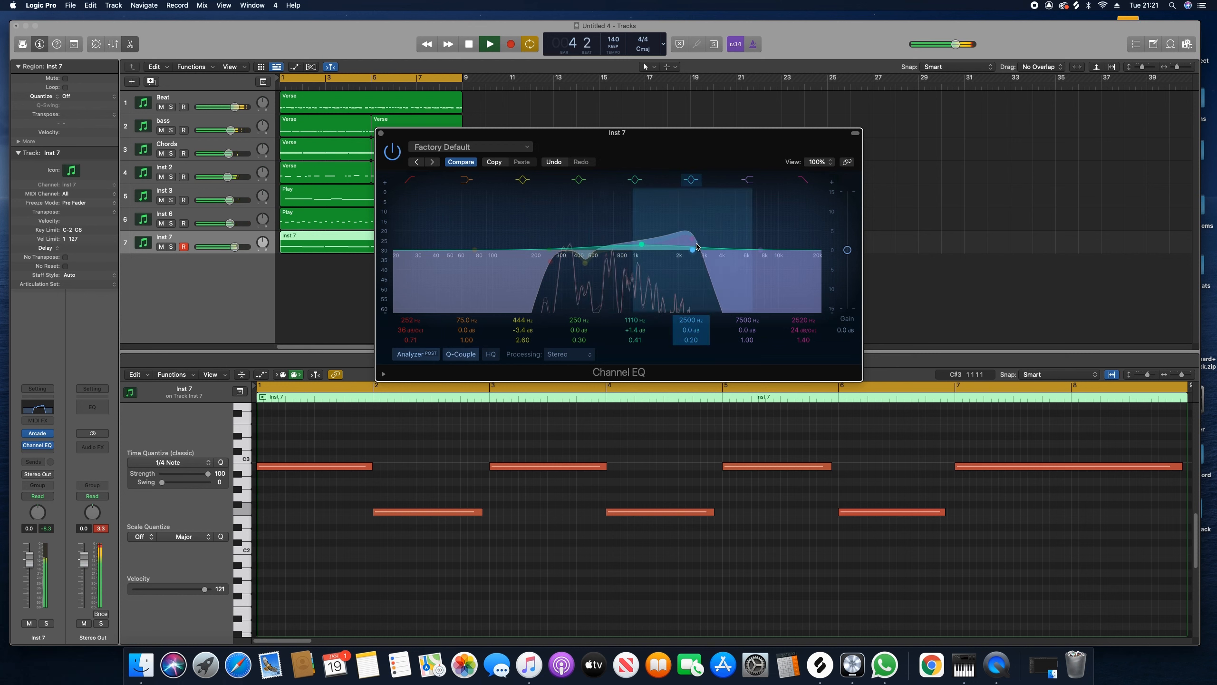
- Boost the EQ's upper-mid band by about 2.6 dB near 3100 Hz, close the EQ and stop playback
left_click_drag(695, 238, 742, 253)
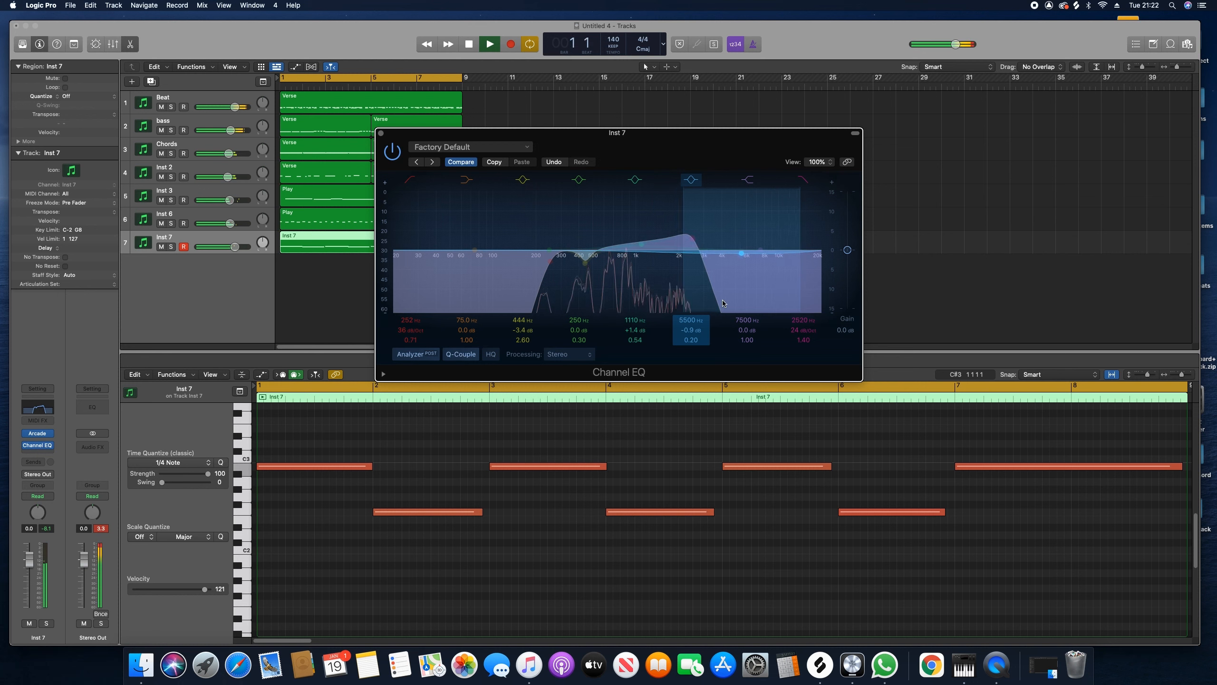
left_click_drag(723, 303, 687, 288)
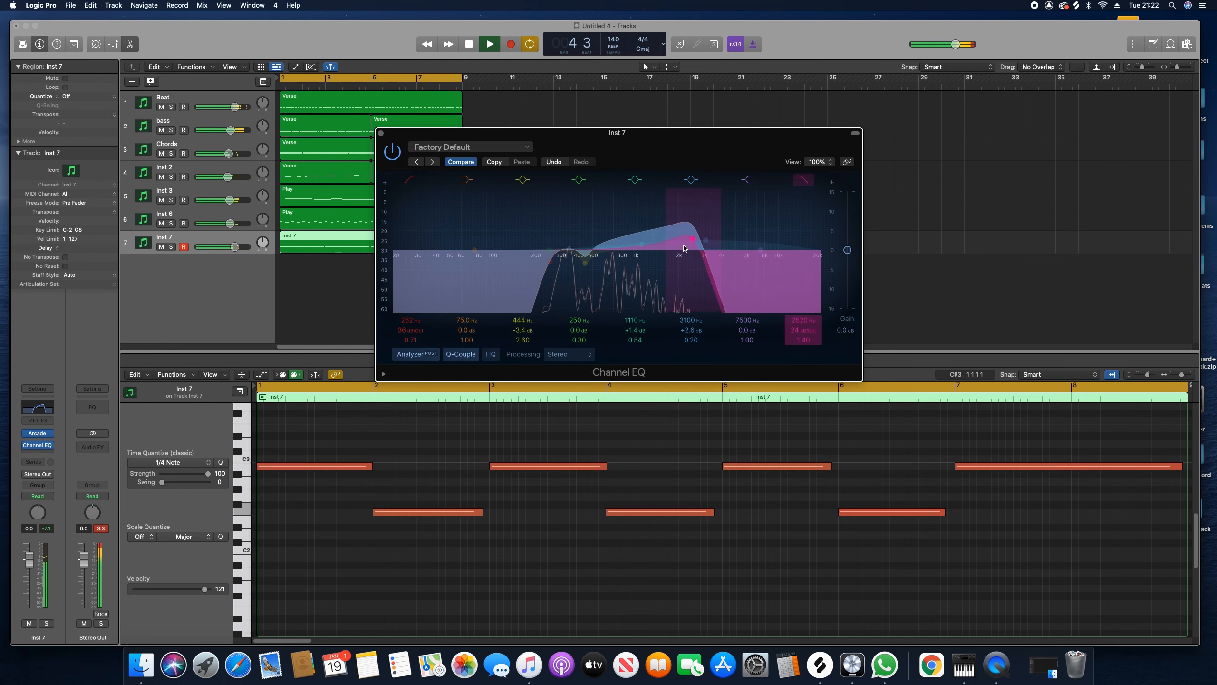
left_click(382, 135)
key("space")
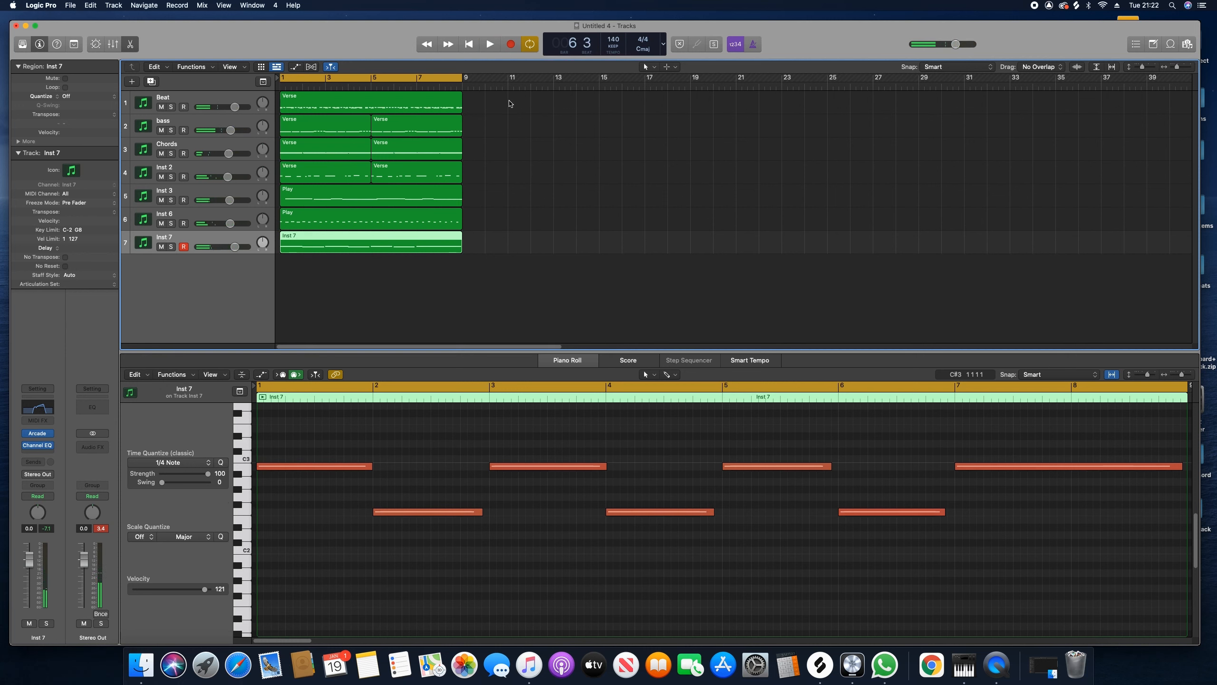
left_click(510, 104)
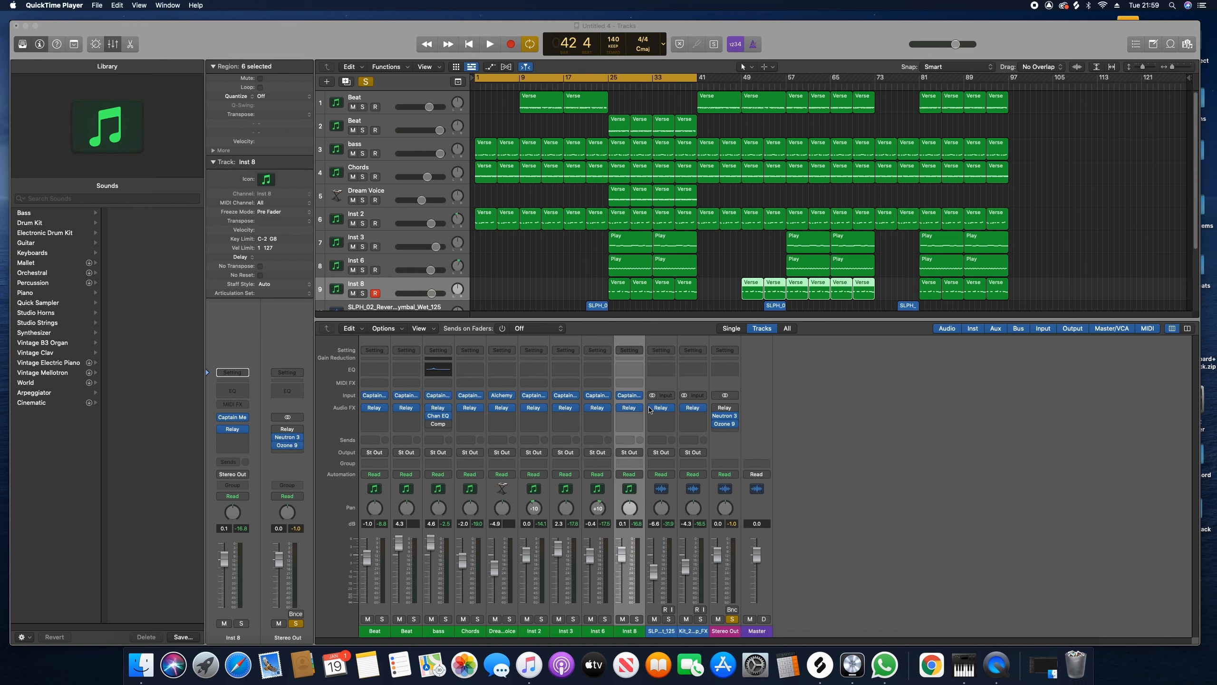
- Play the full arrangement and compare it with Neutron 3 and Ozone 9 bypassed and enabled on the Stereo Out channel
left_click(715, 418)
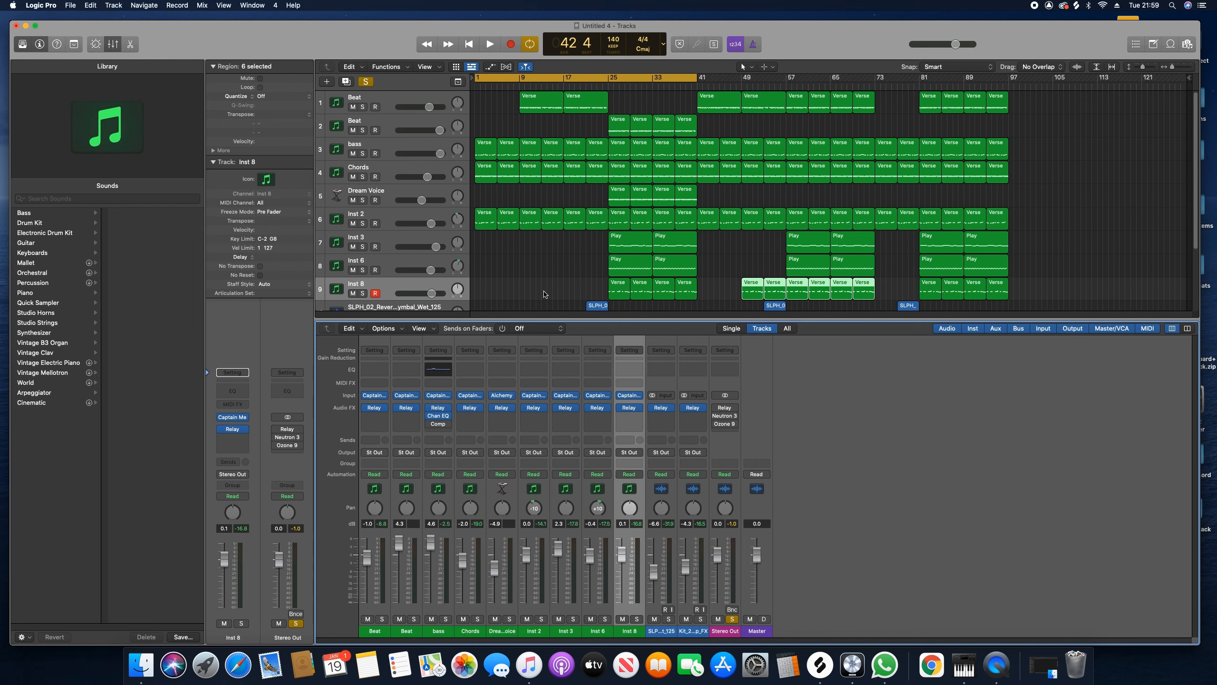
key("space")
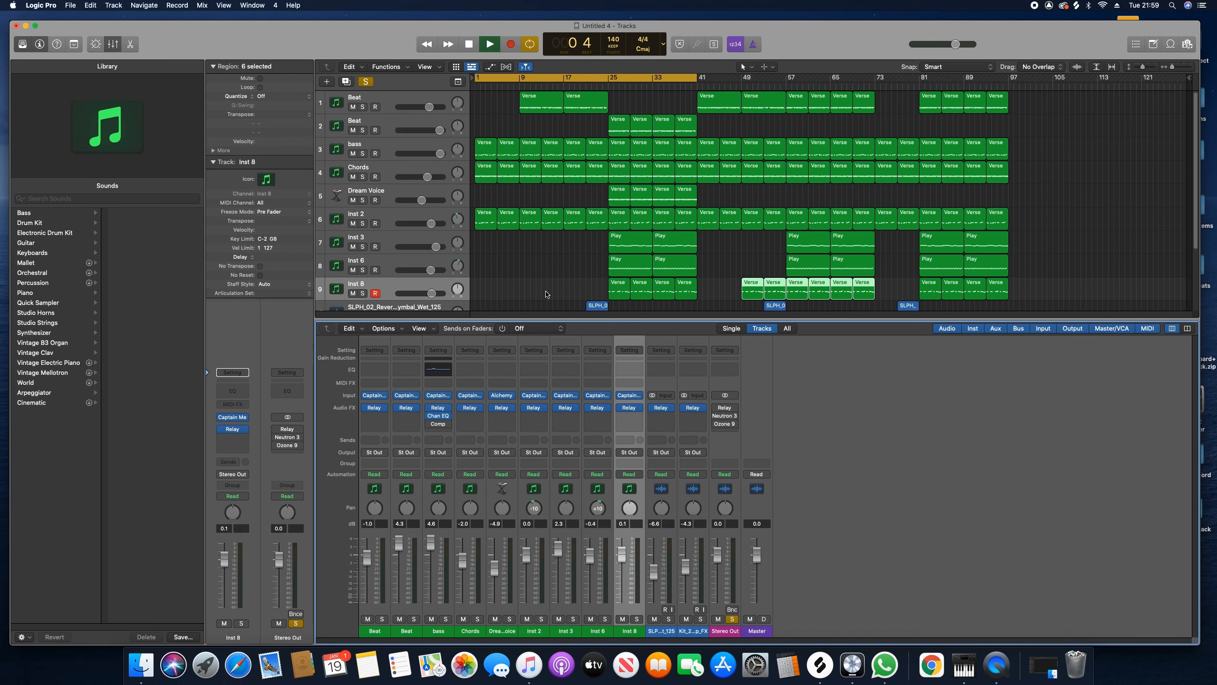
mouse_move(716, 417)
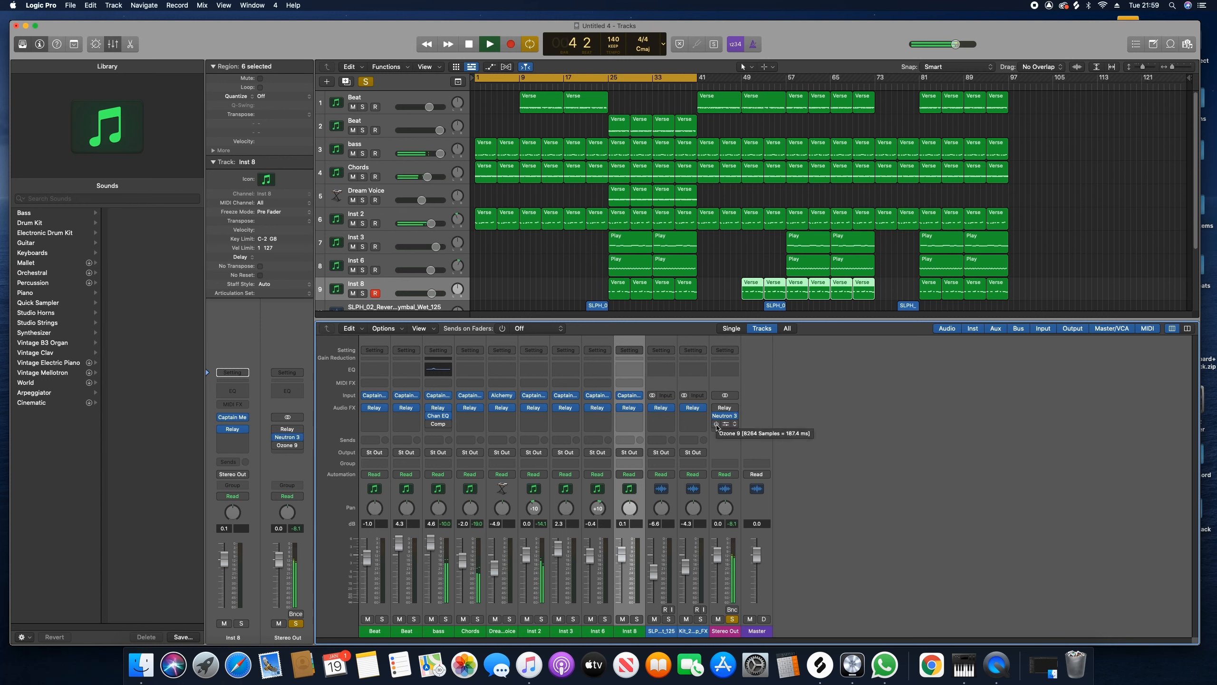
left_click(716, 424)
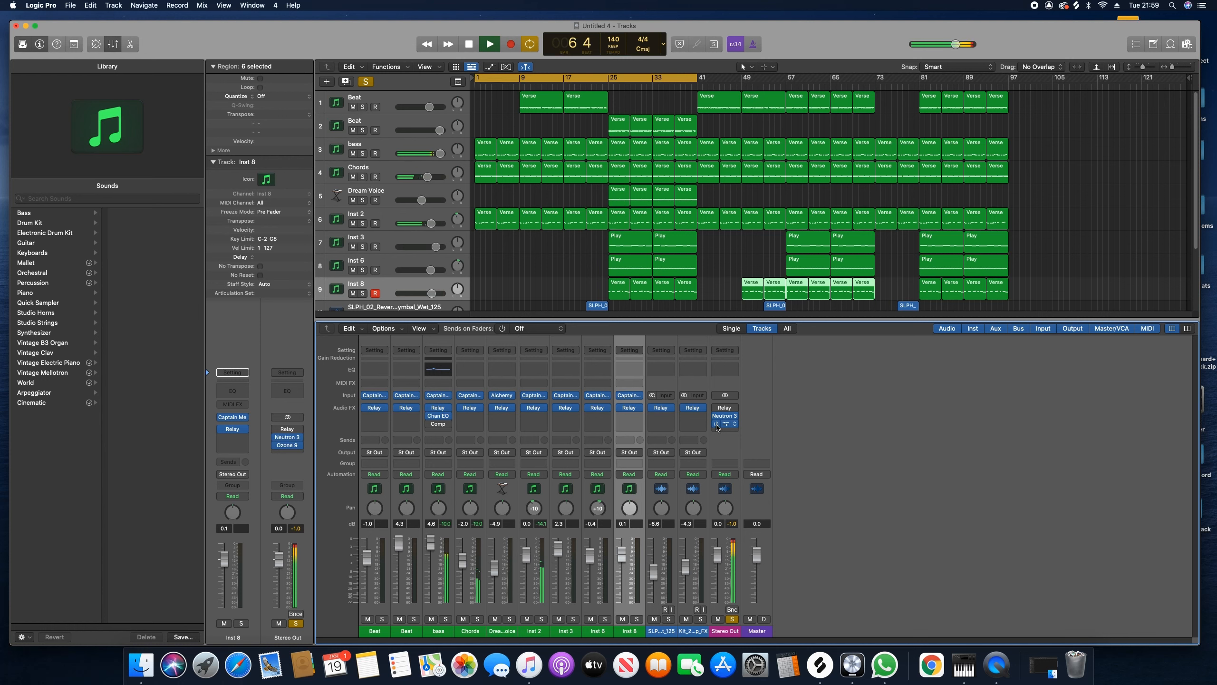
left_click(717, 424)
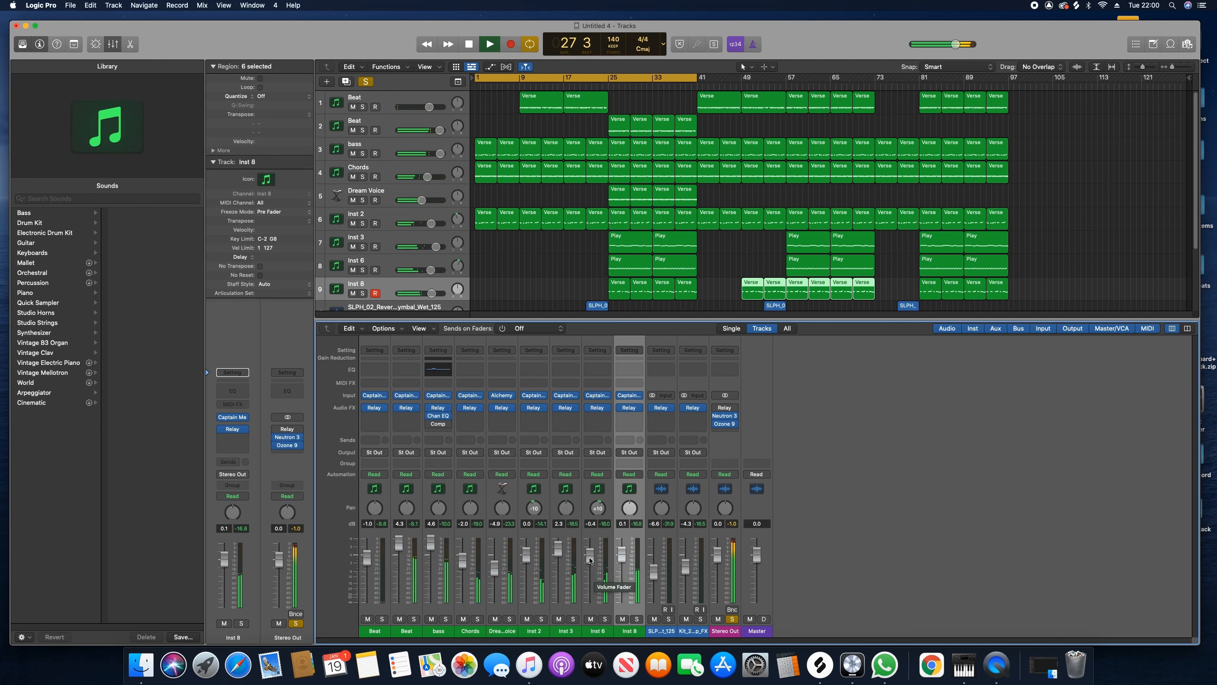
- Lower the Inst 8 volume fader to -0.4 dB, stop playback and turn off the cycle range
left_click_drag(622, 557, 622, 559)
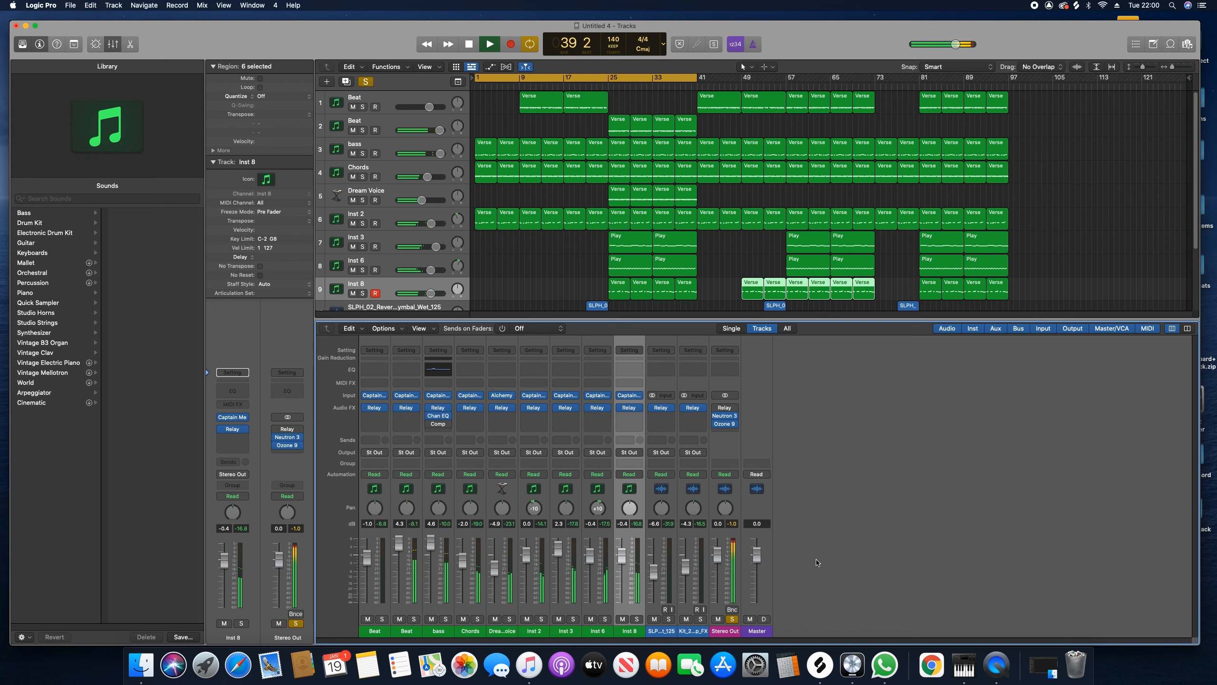
key("space")
left_click(643, 79)
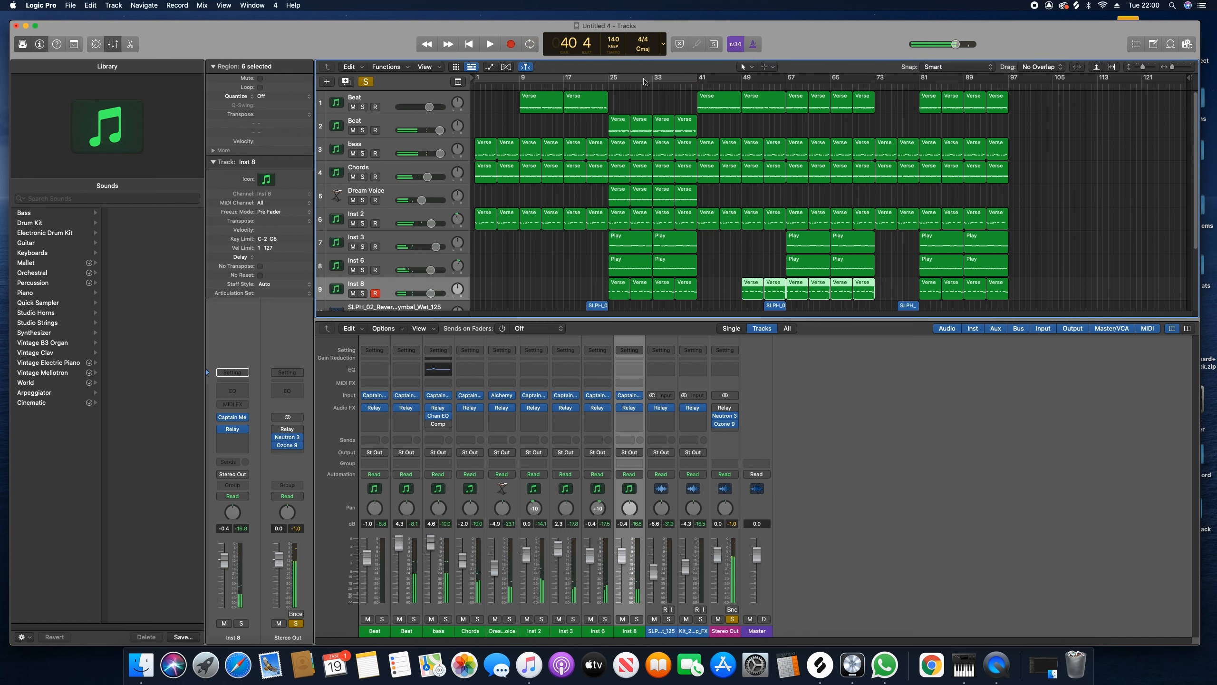